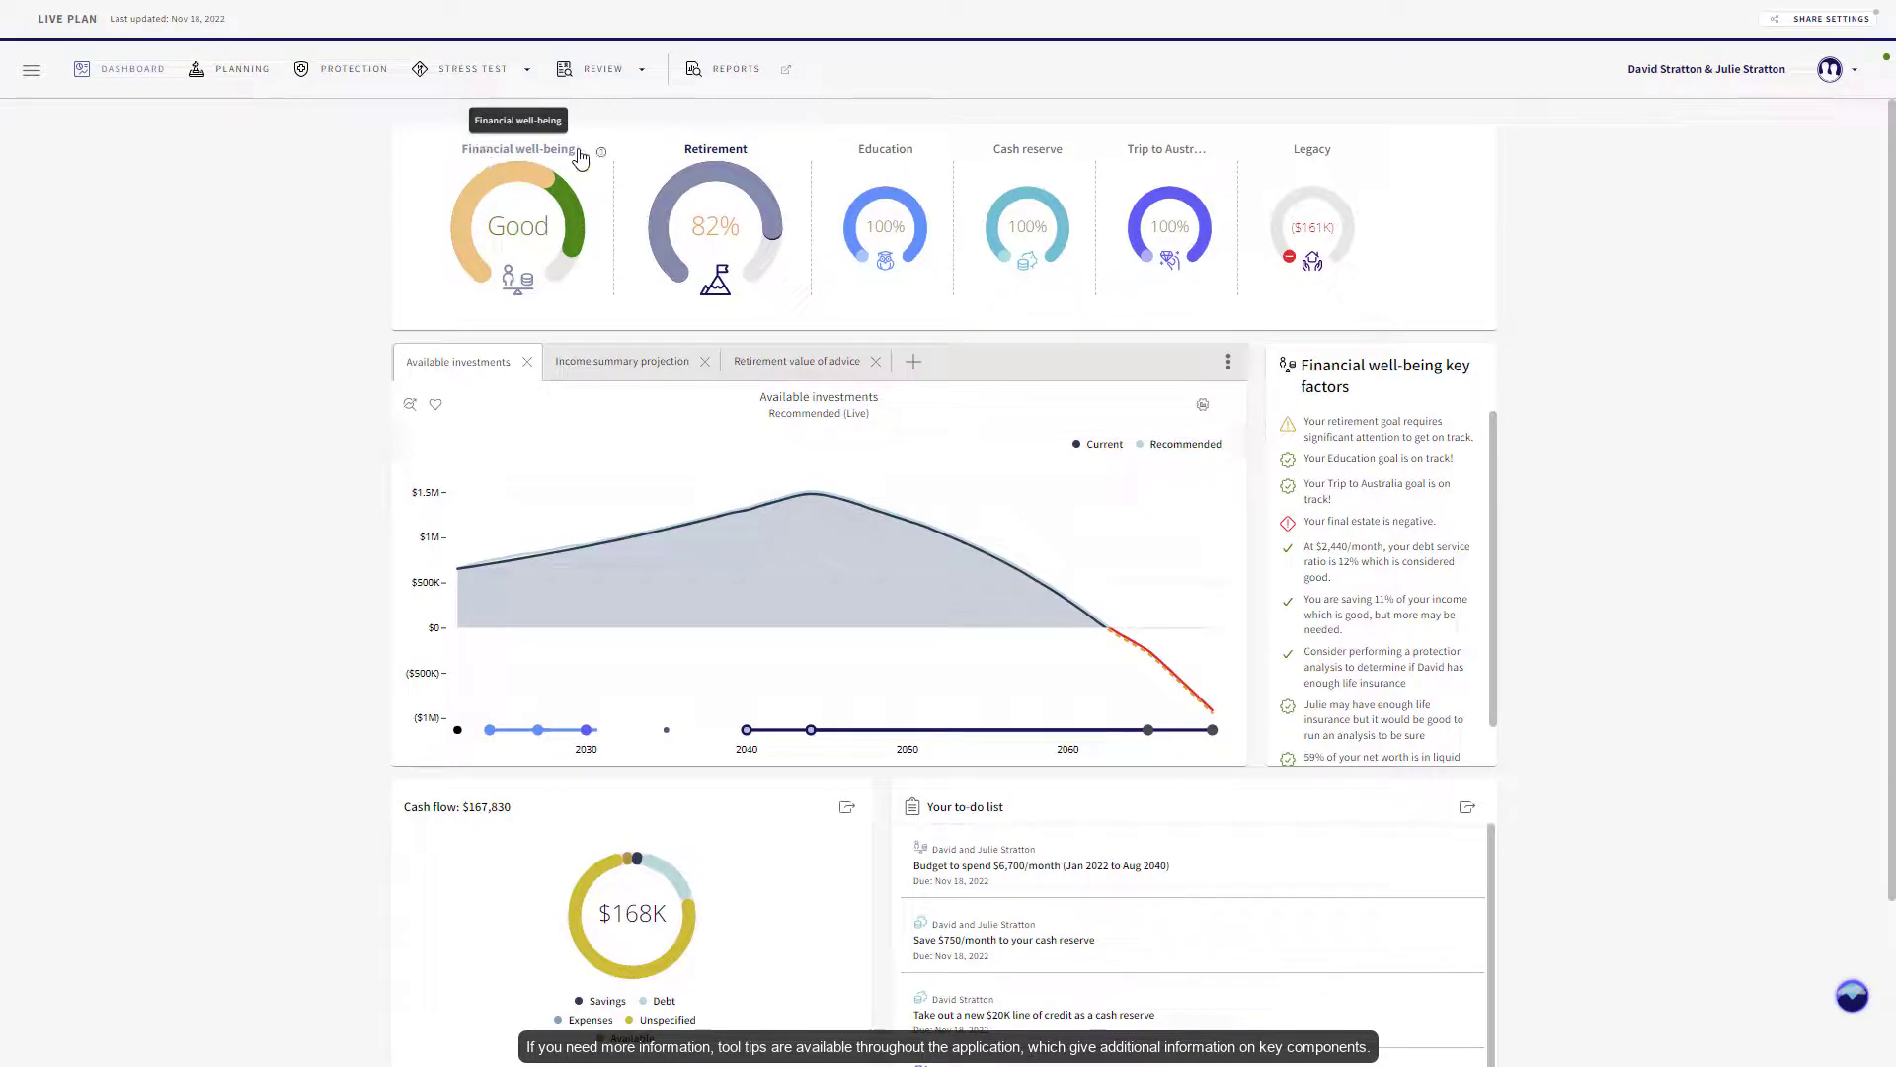
# - View the Financial well-being and Education goal explanations, then the main application menu
pyautogui.click(601, 149)
pyautogui.click(840, 156)
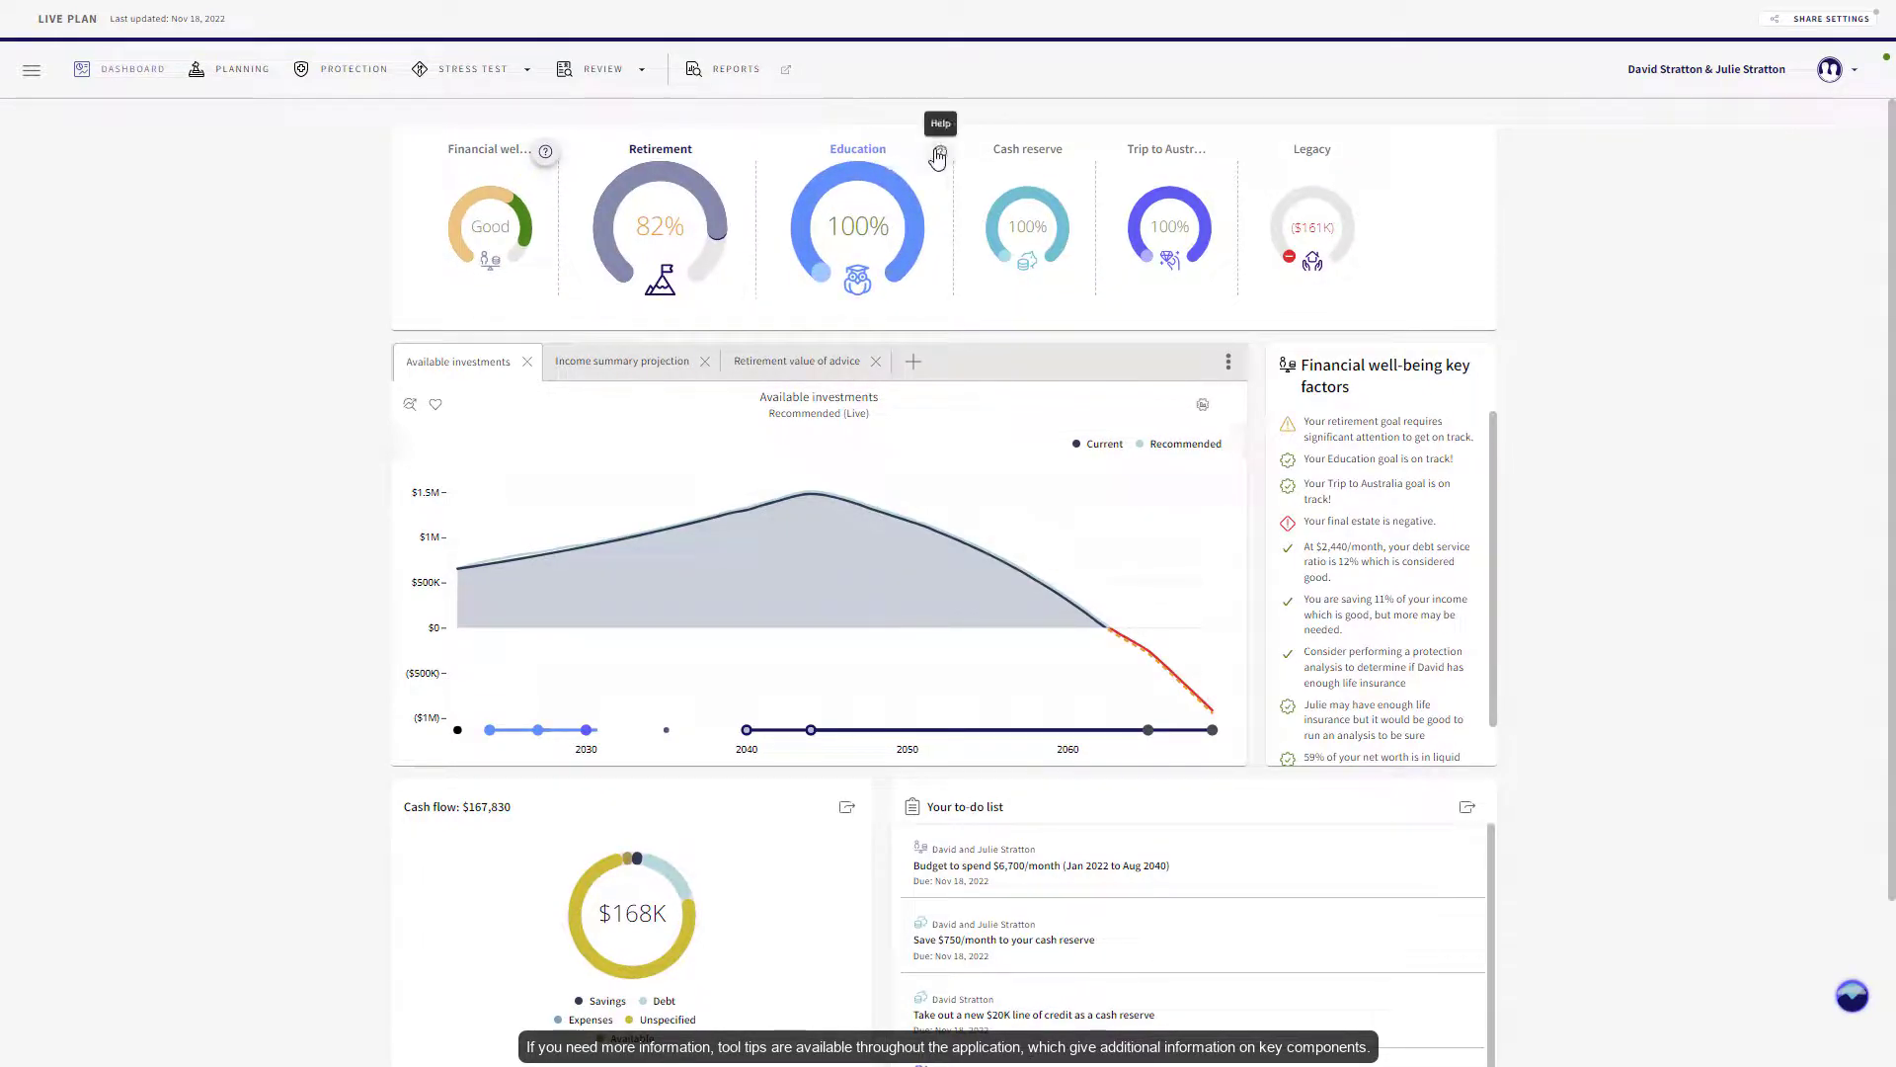
pyautogui.click(940, 150)
pyautogui.click(1178, 144)
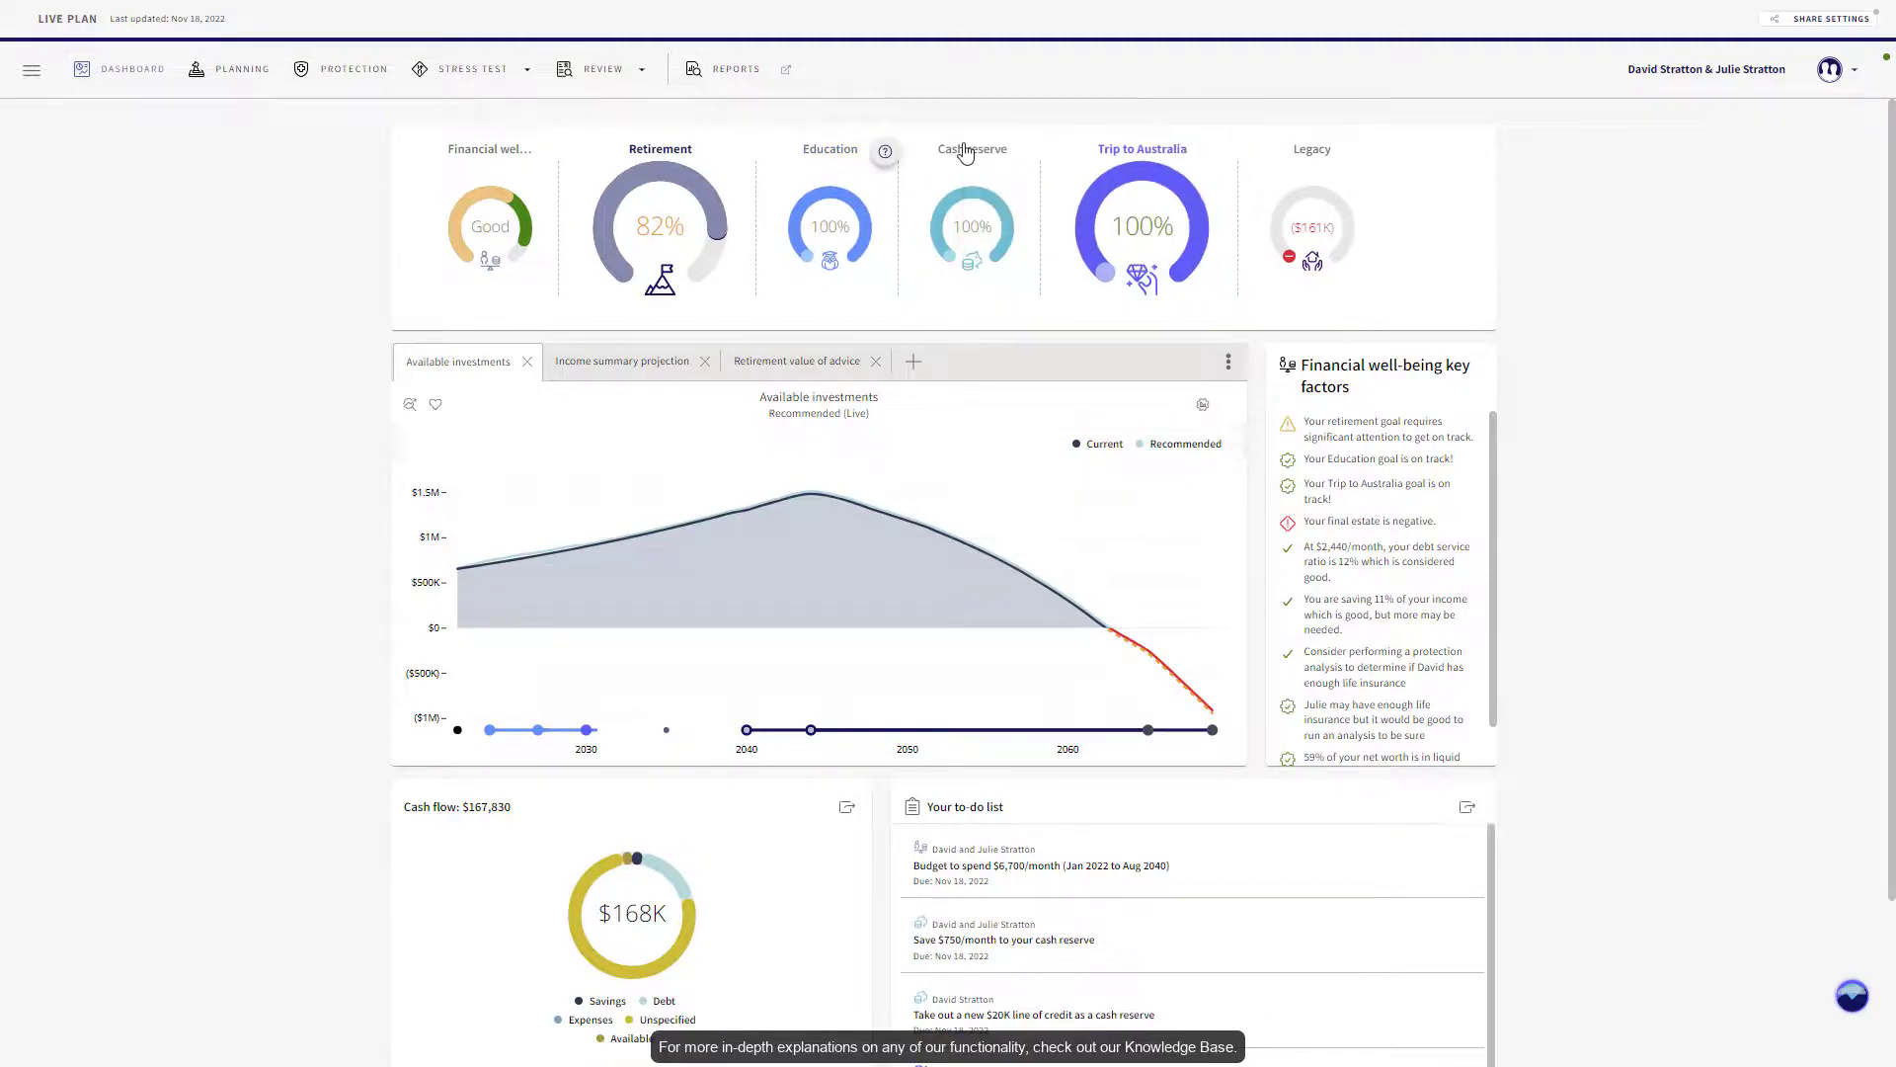
pyautogui.click(34, 72)
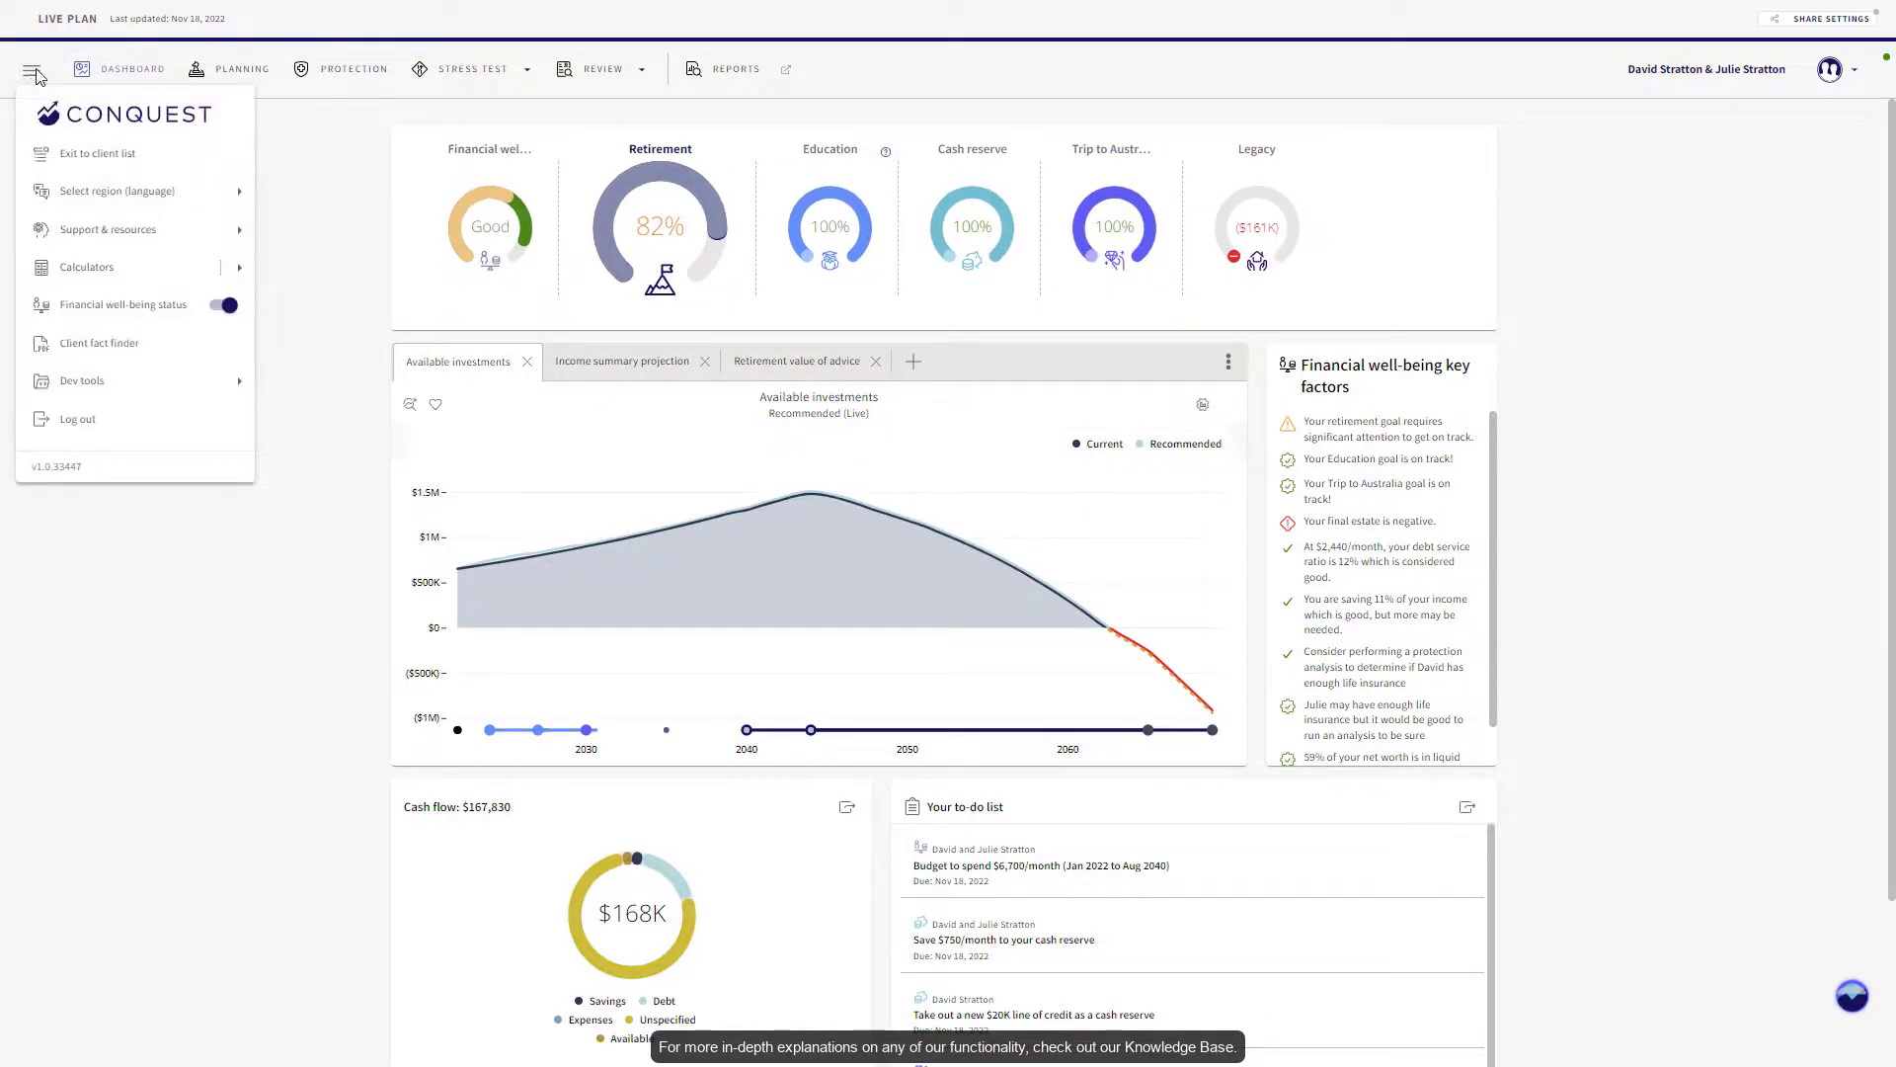
pyautogui.moveTo(107, 230)
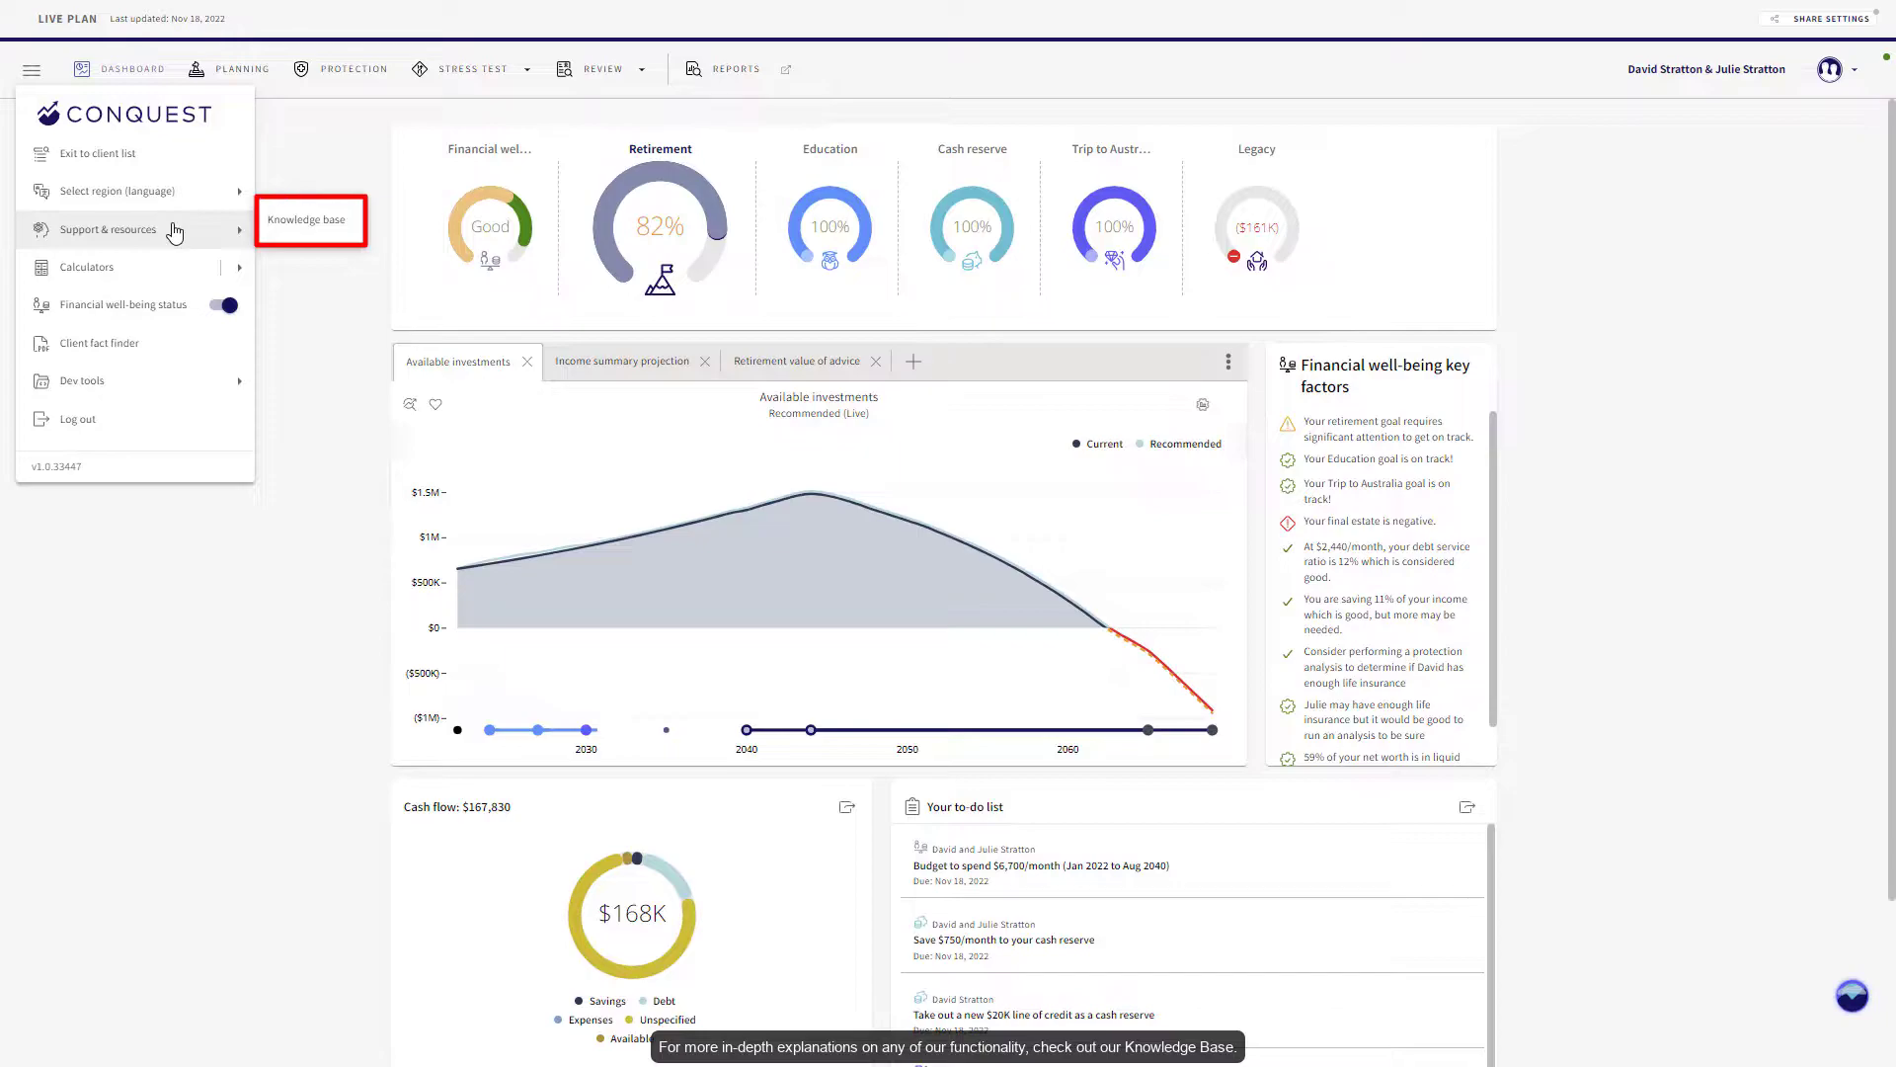
pyautogui.click(363, 333)
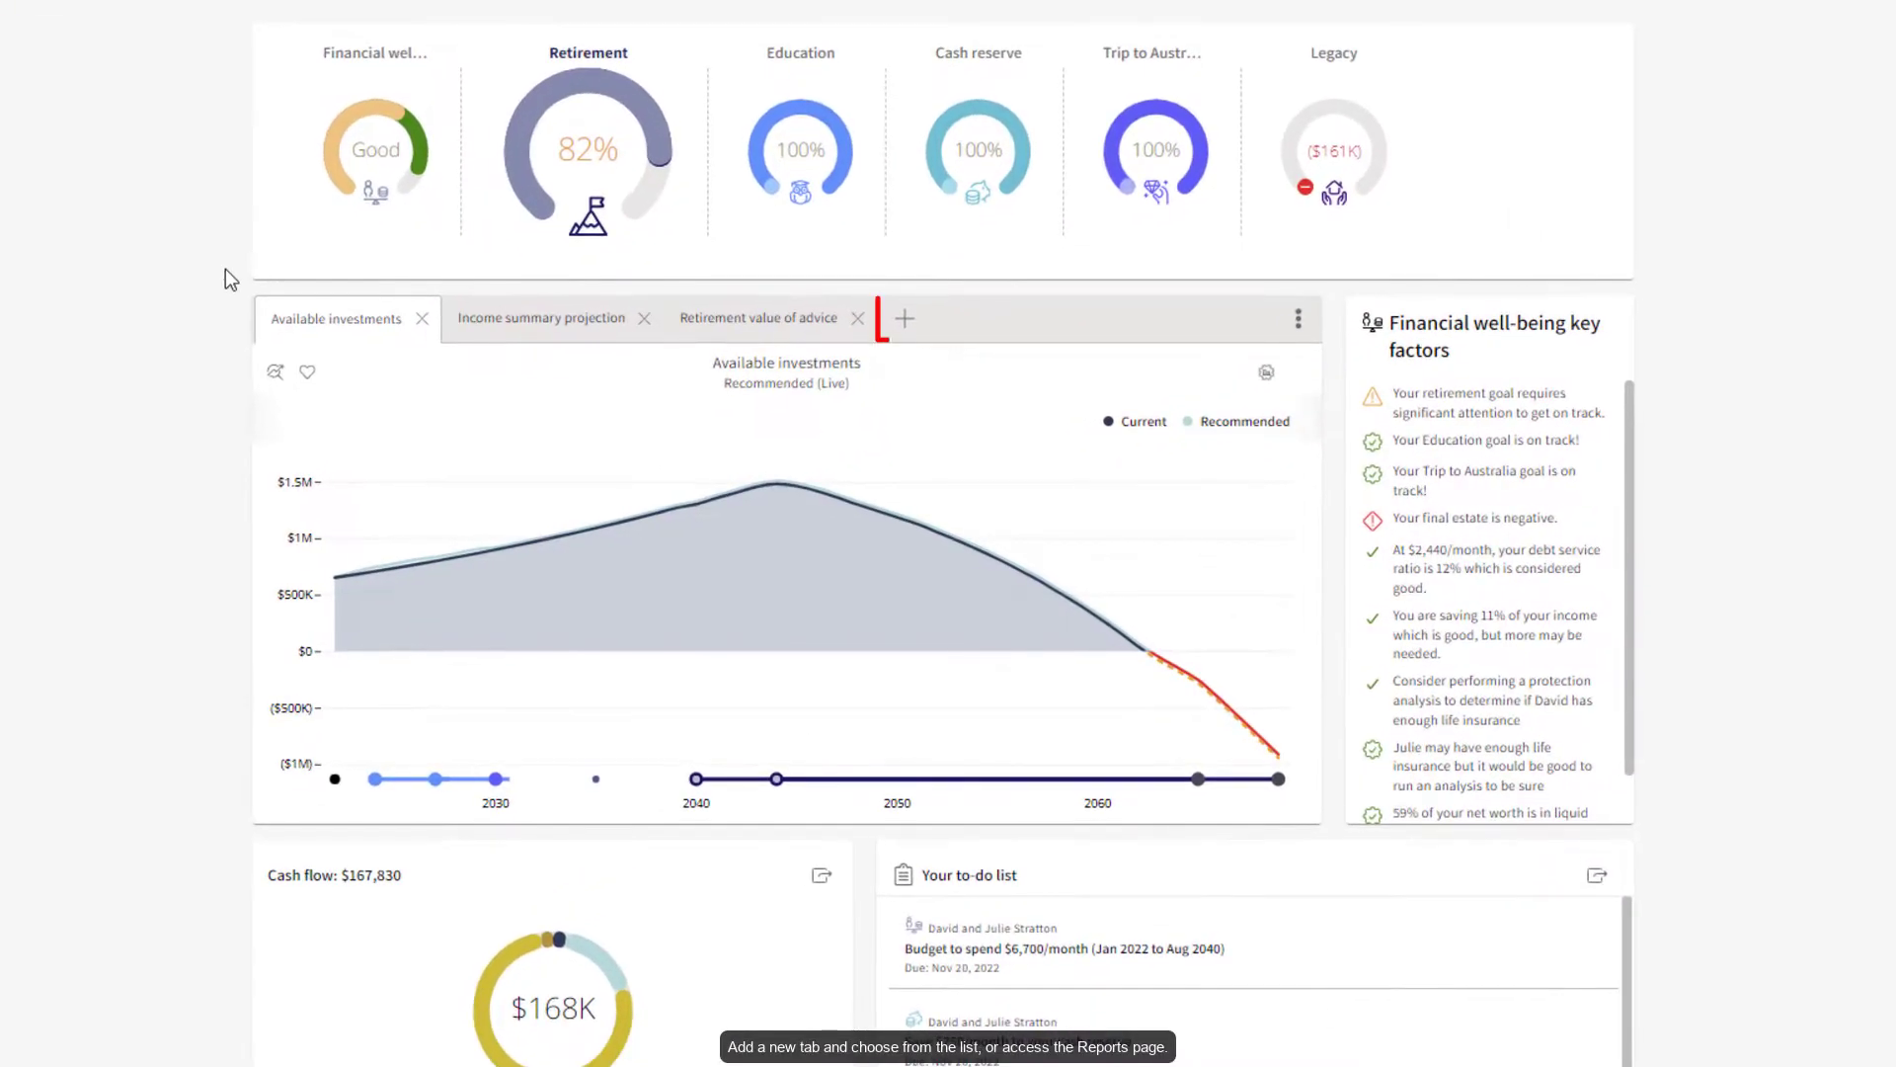
pyautogui.scroll(3, 225, 269)
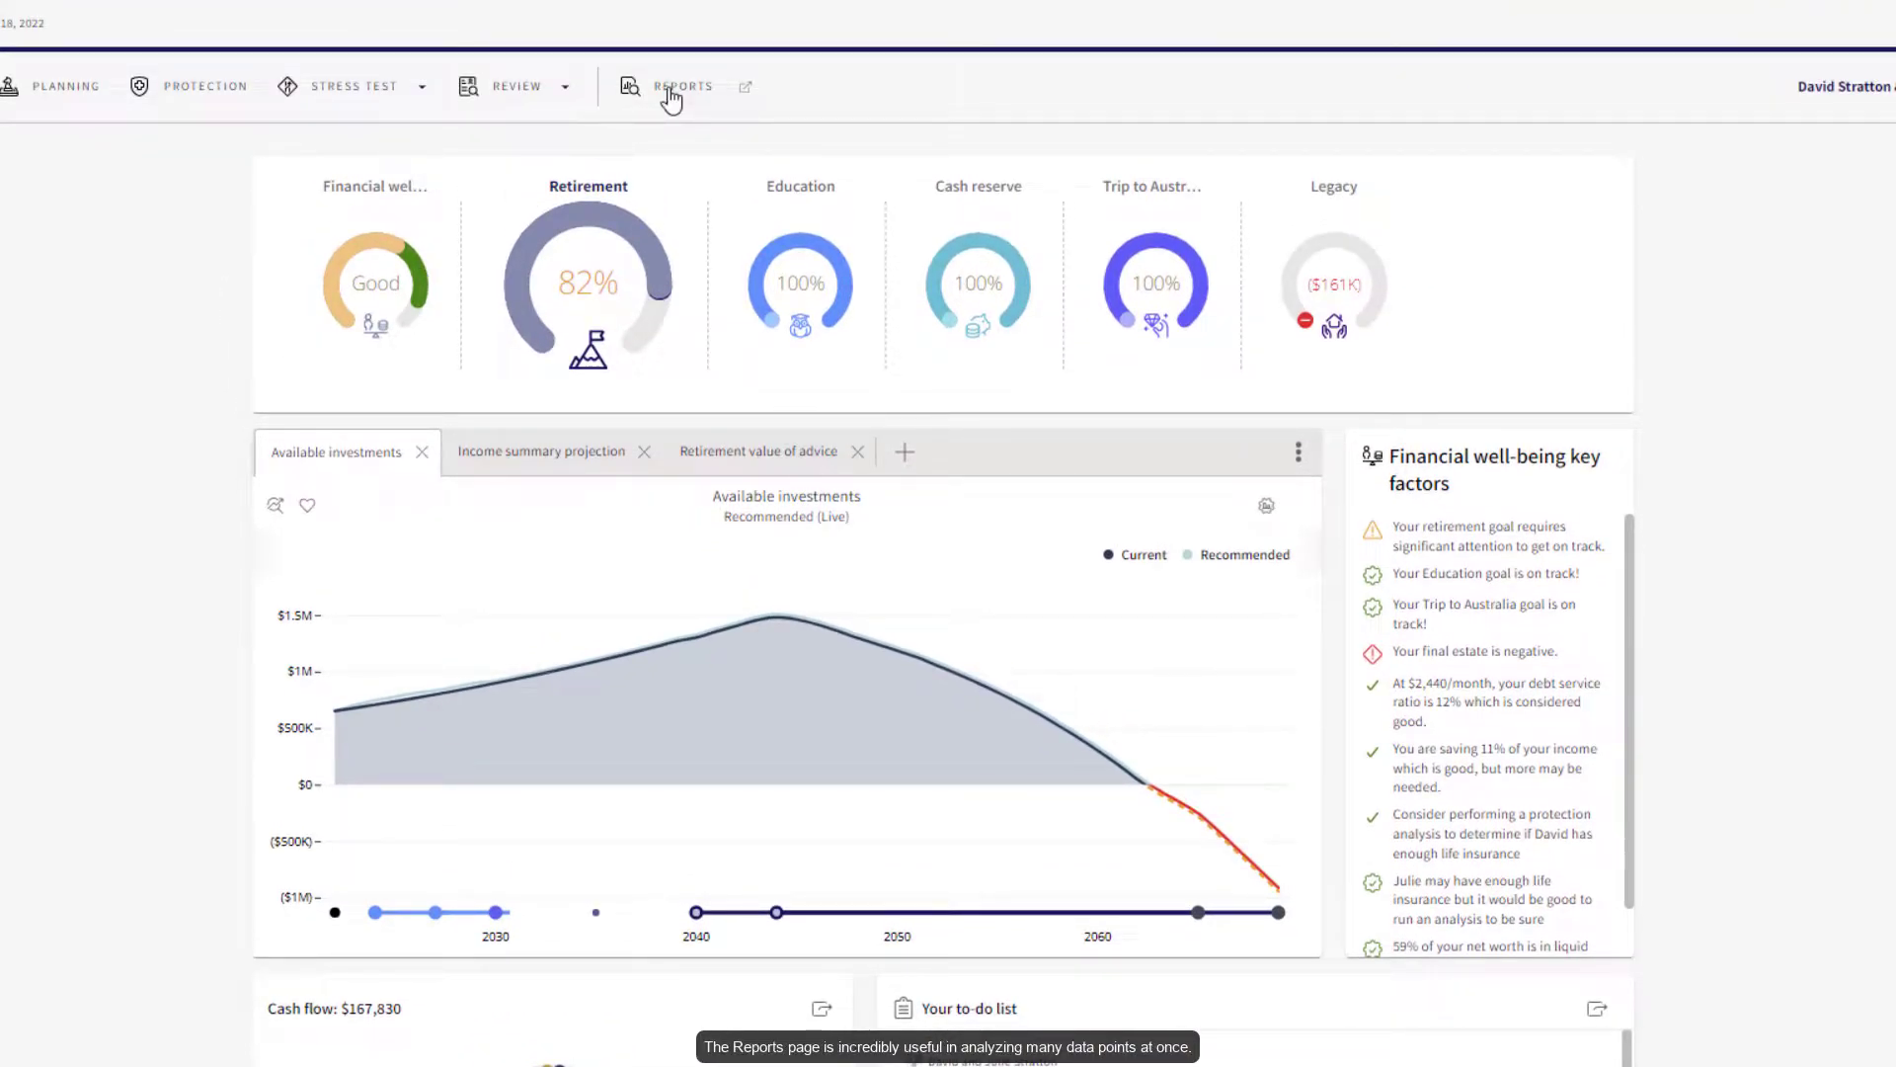
# - Show the DEMO report topic in the Reports page's panel layout
pyautogui.click(670, 89)
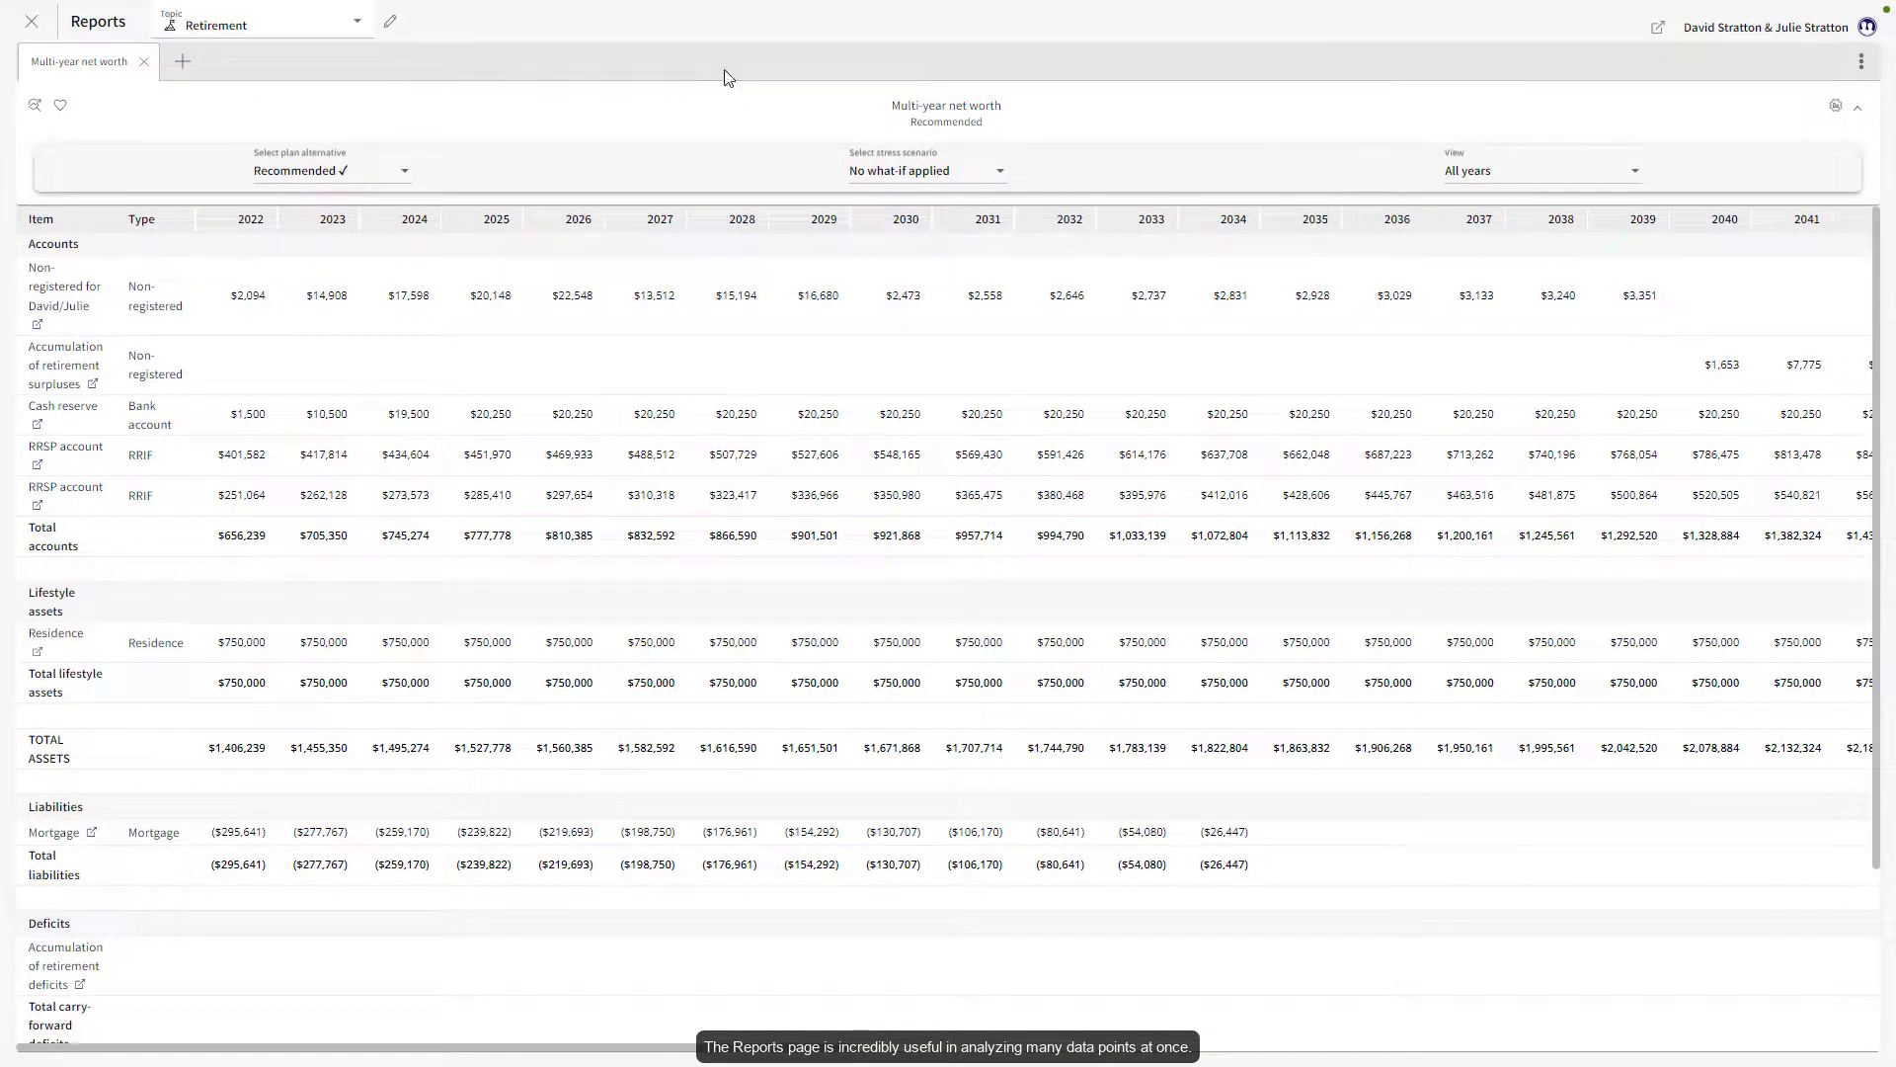
pyautogui.click(1862, 61)
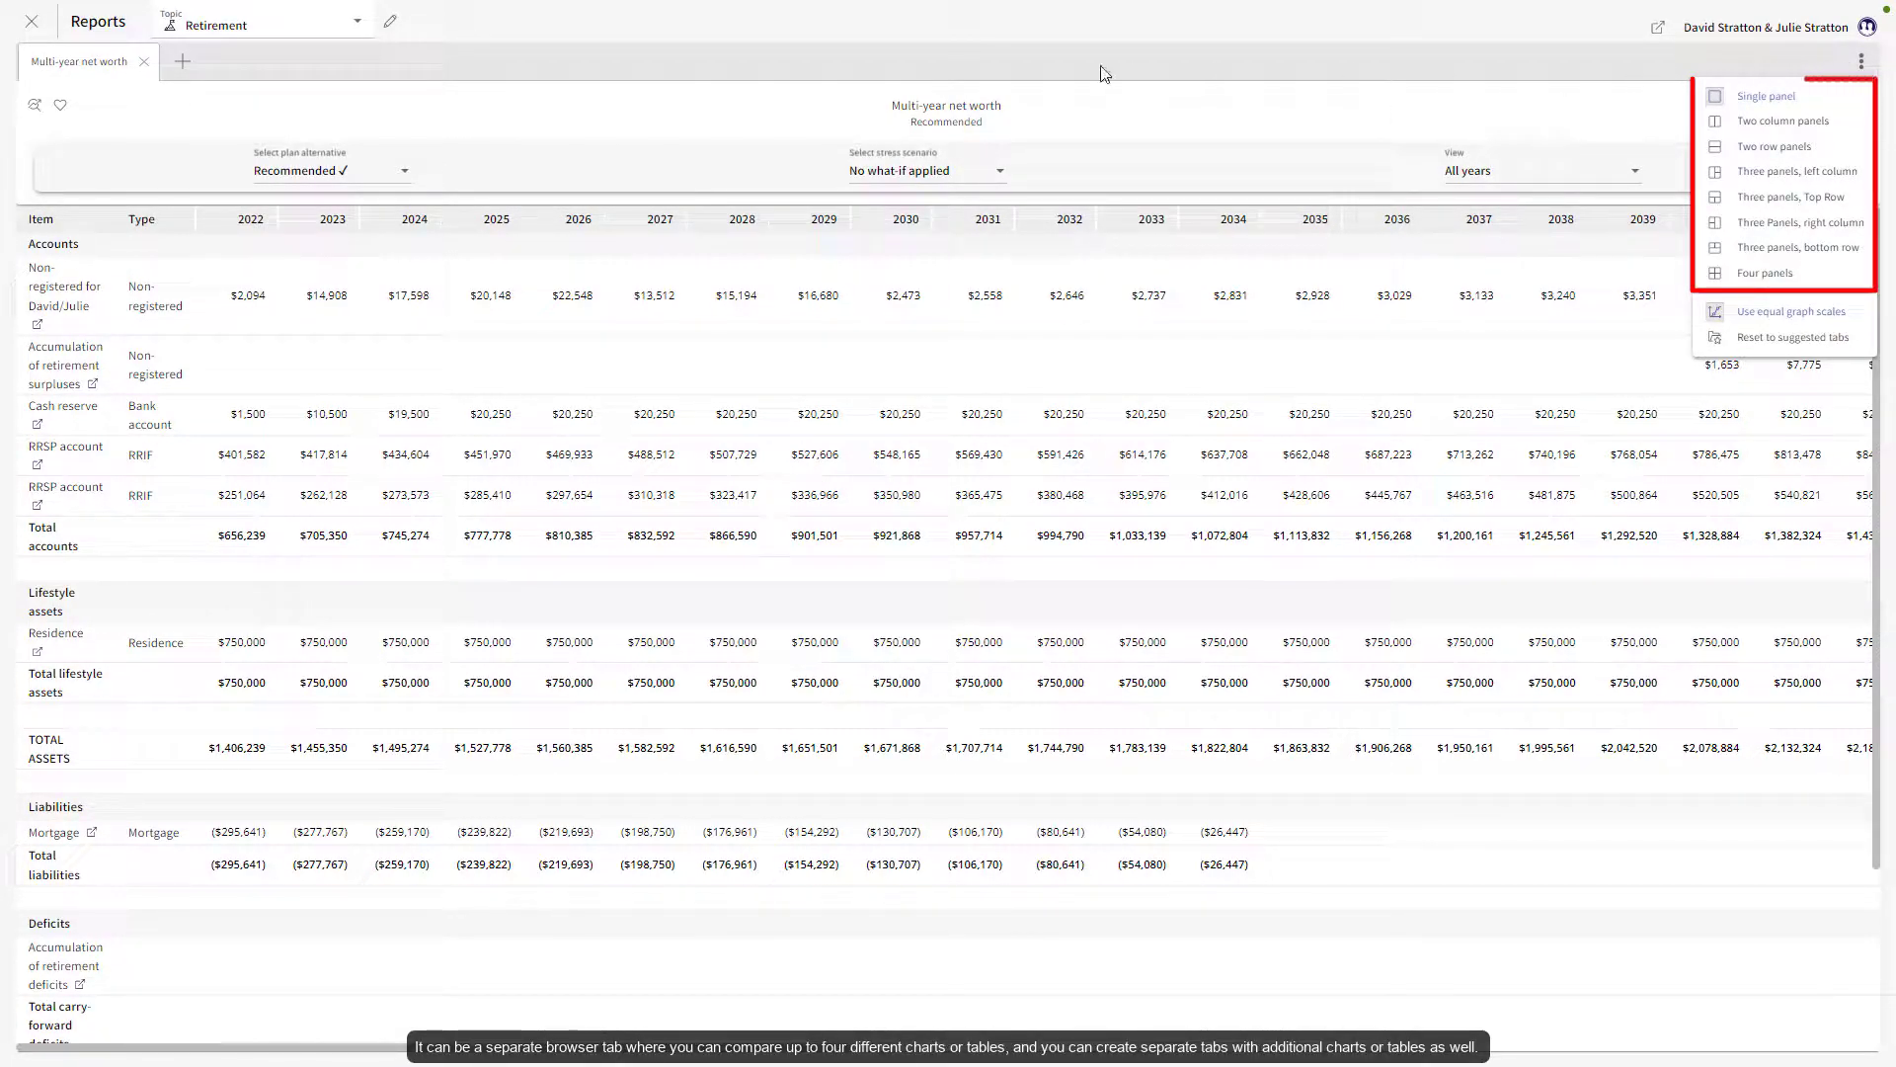
pyautogui.click(260, 25)
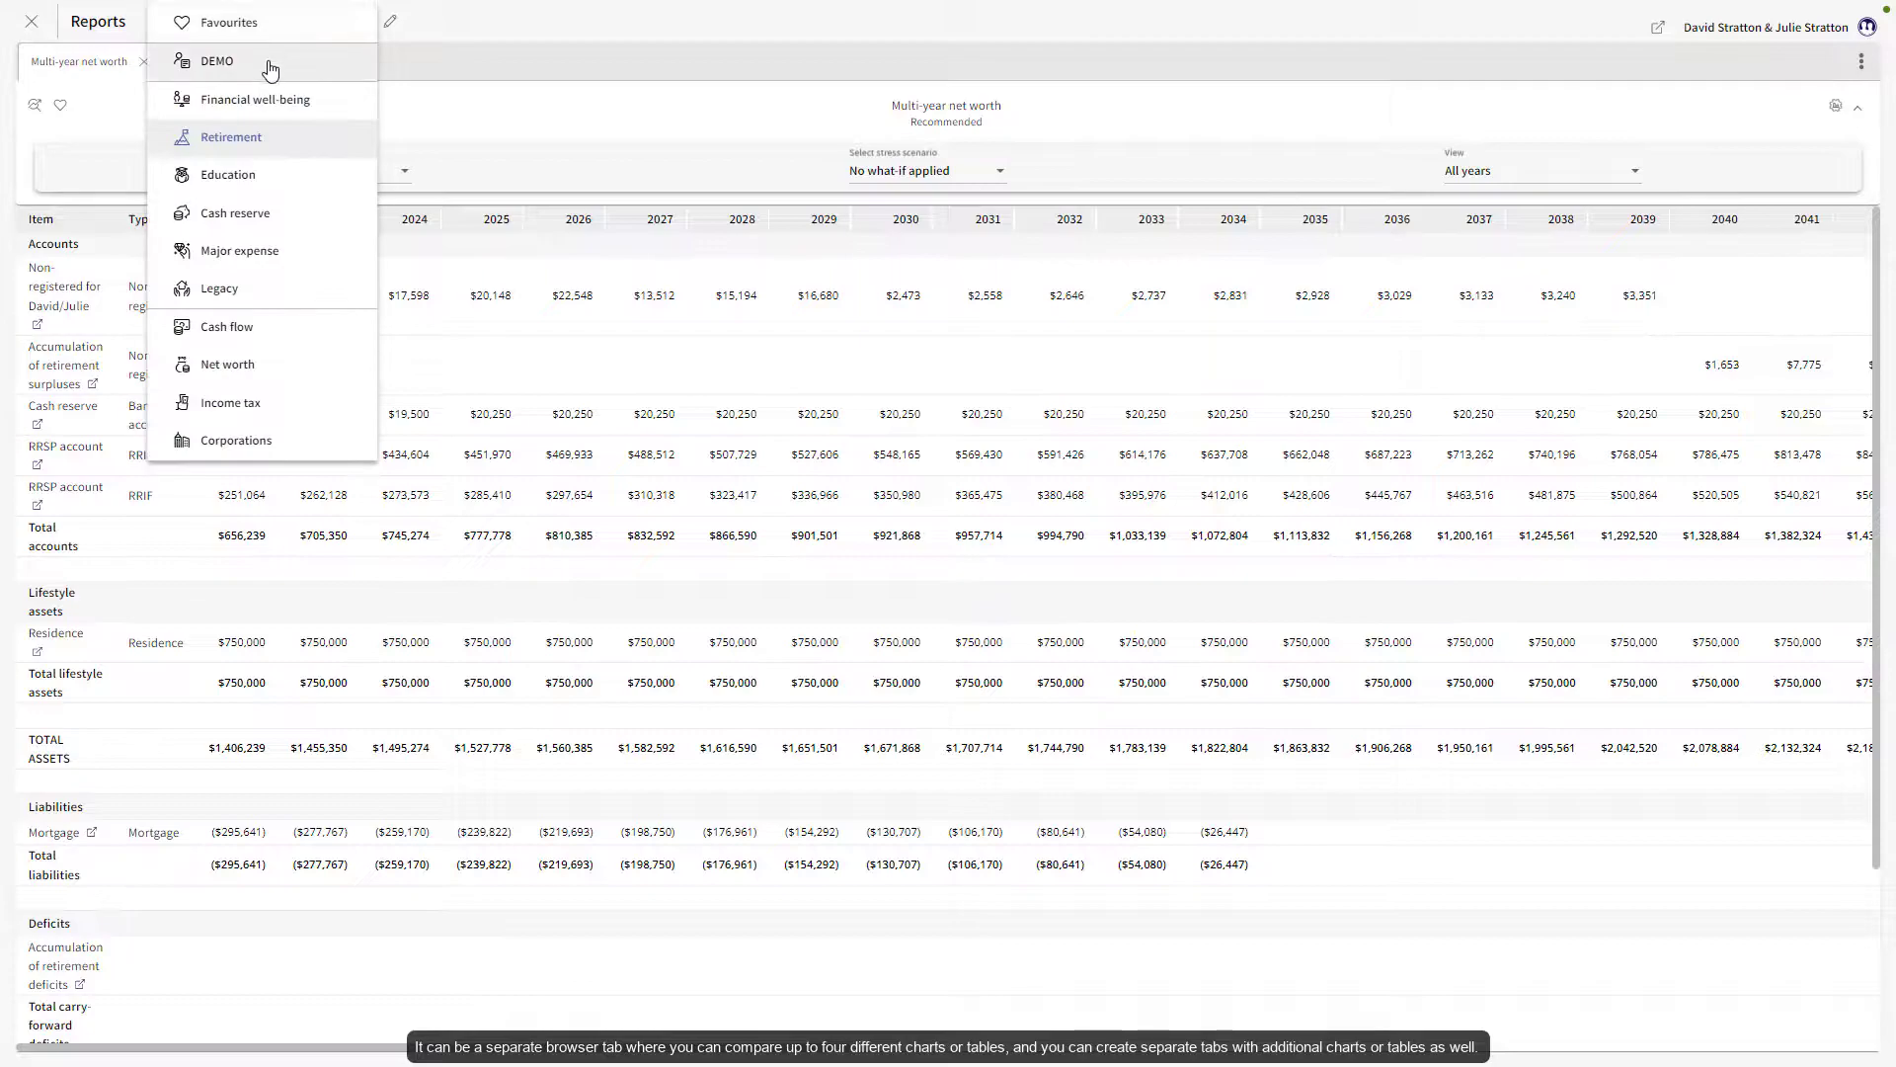
pyautogui.click(270, 67)
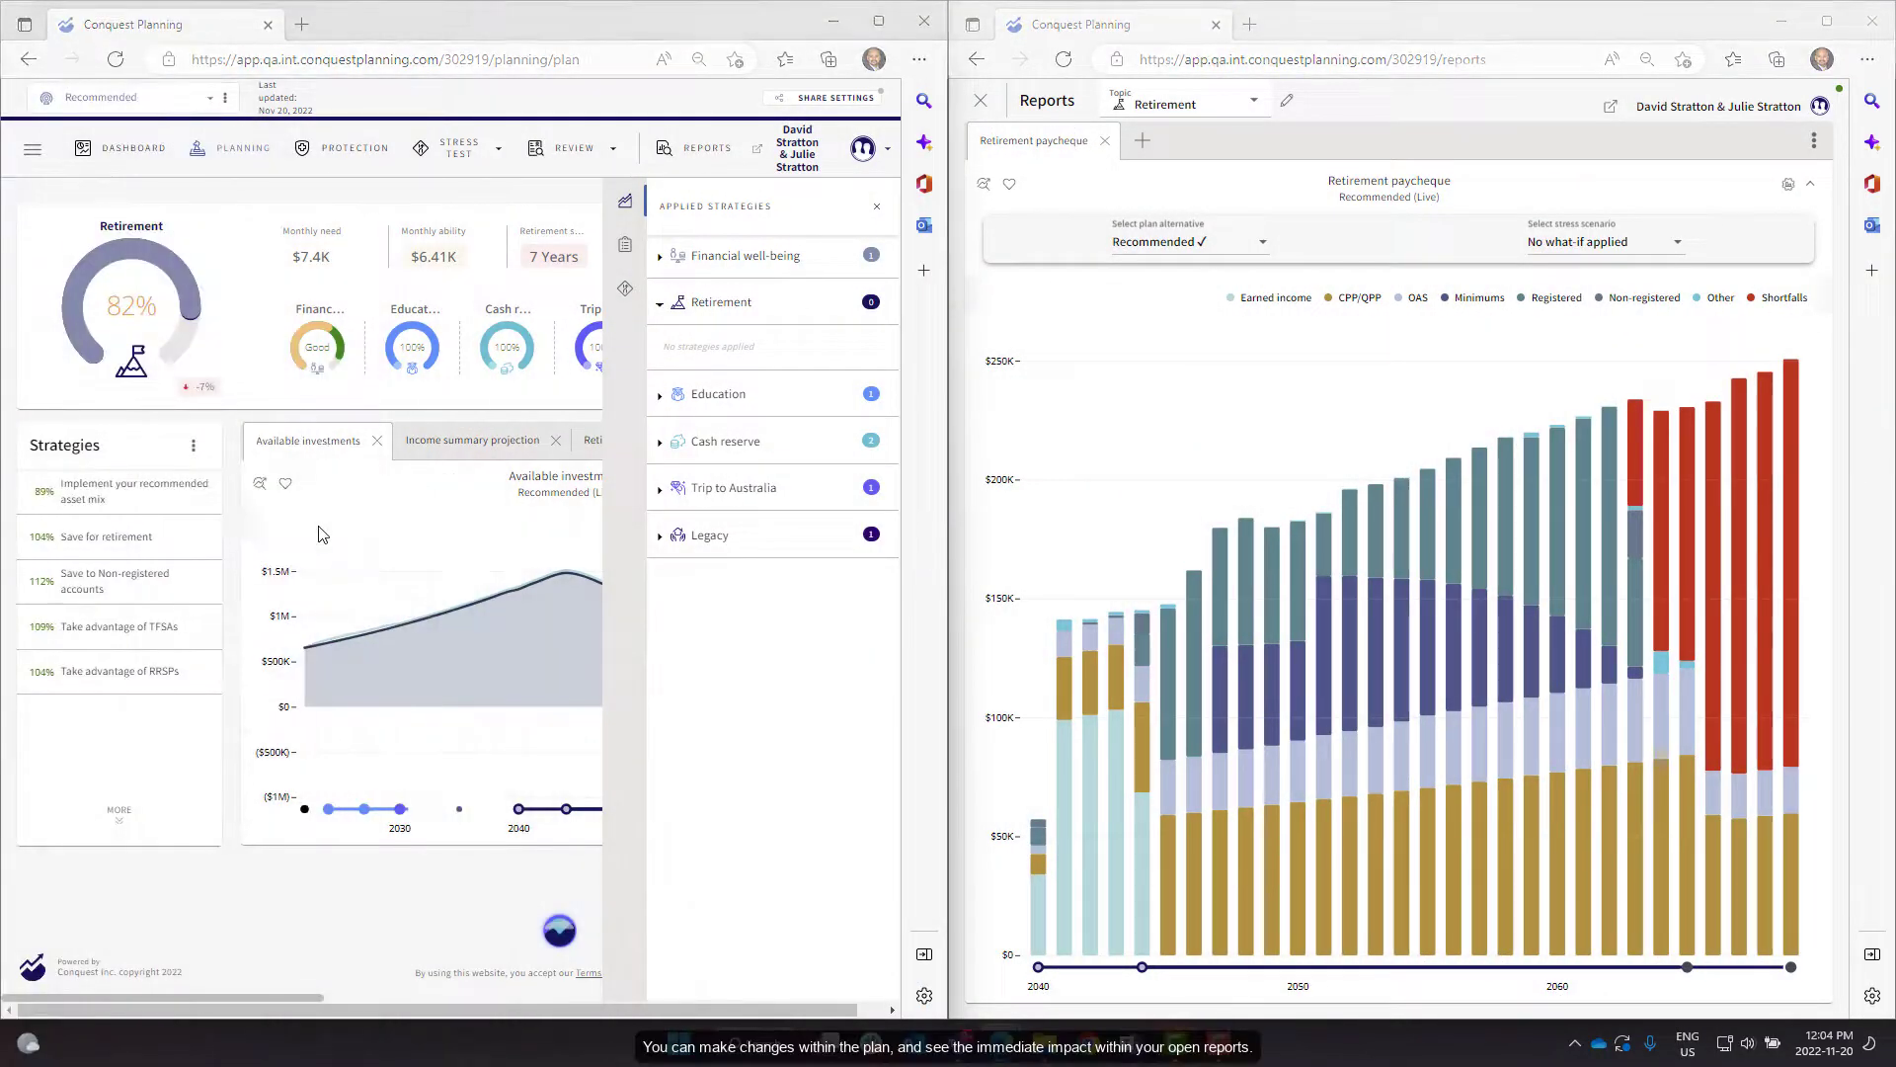
# - Apply the recommended asset mix plus two more retirement strategies from the Strategies list
pyautogui.click(139, 491)
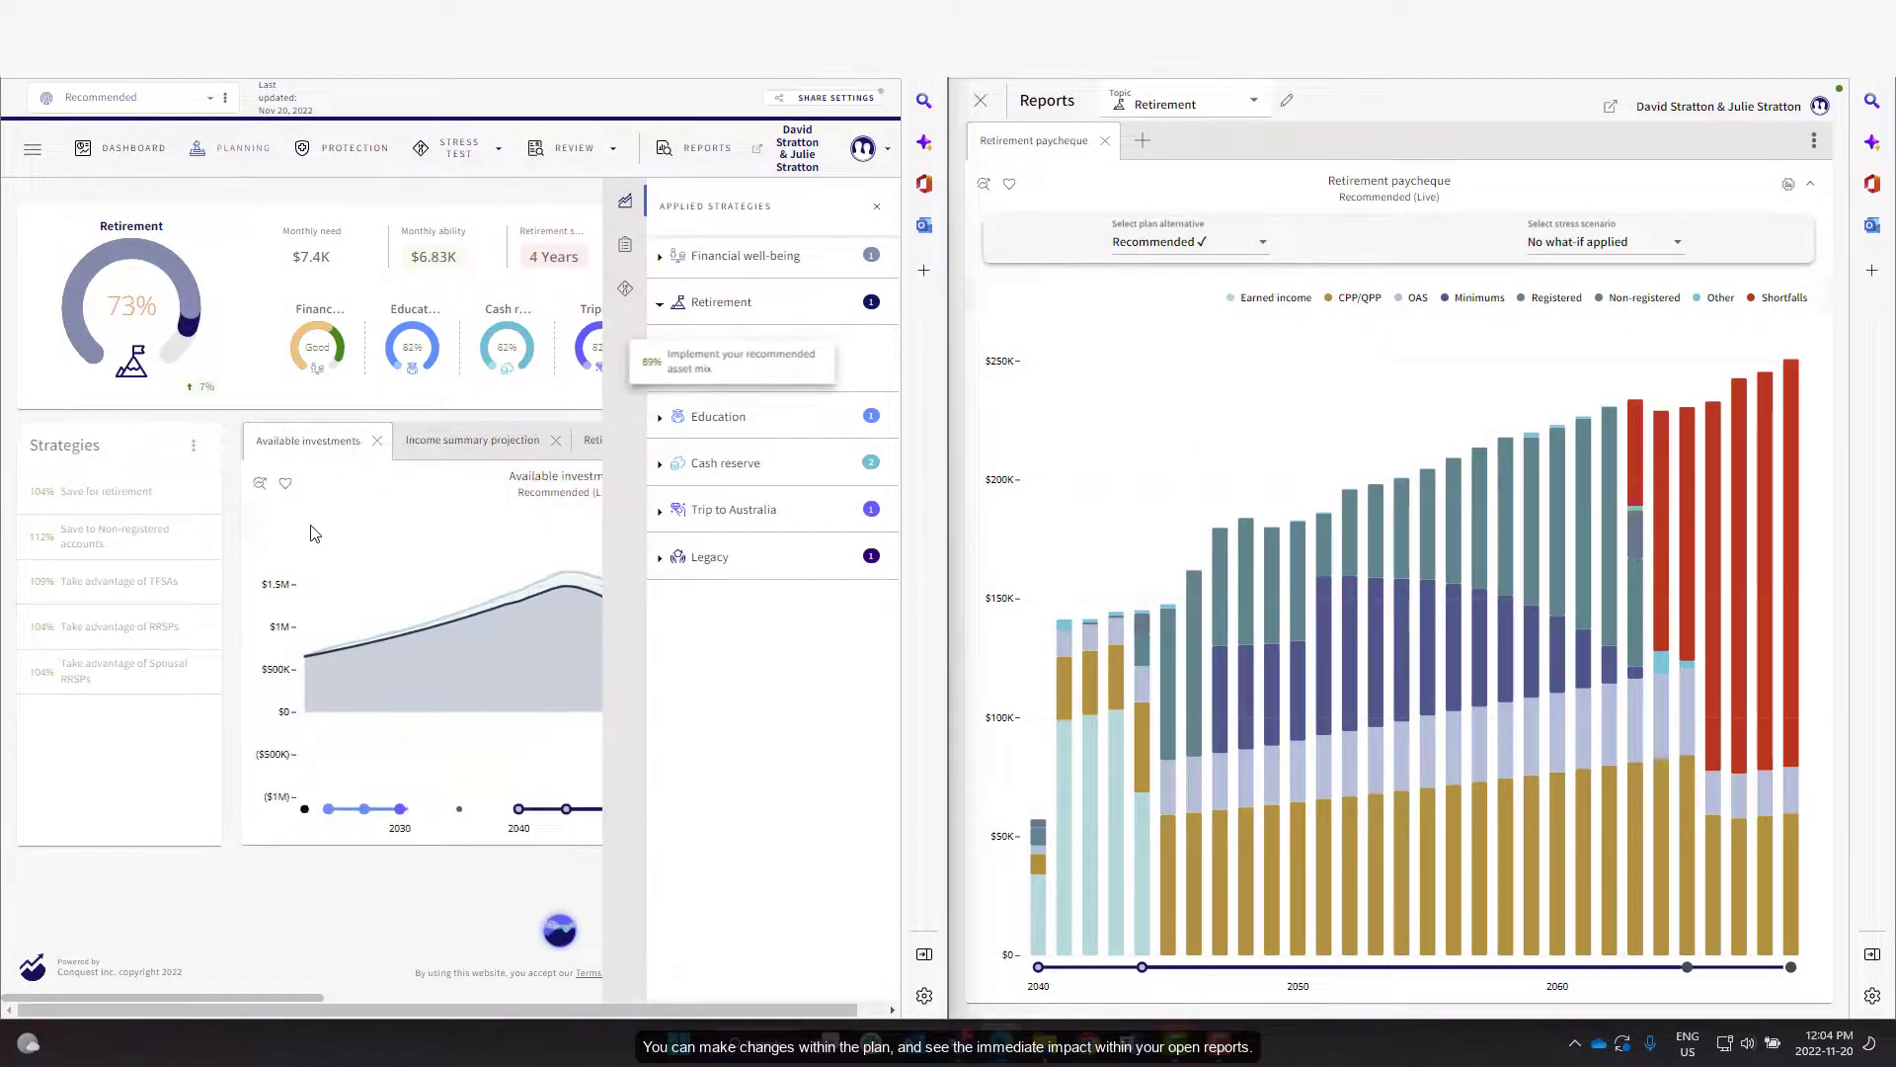
pyautogui.click(112, 626)
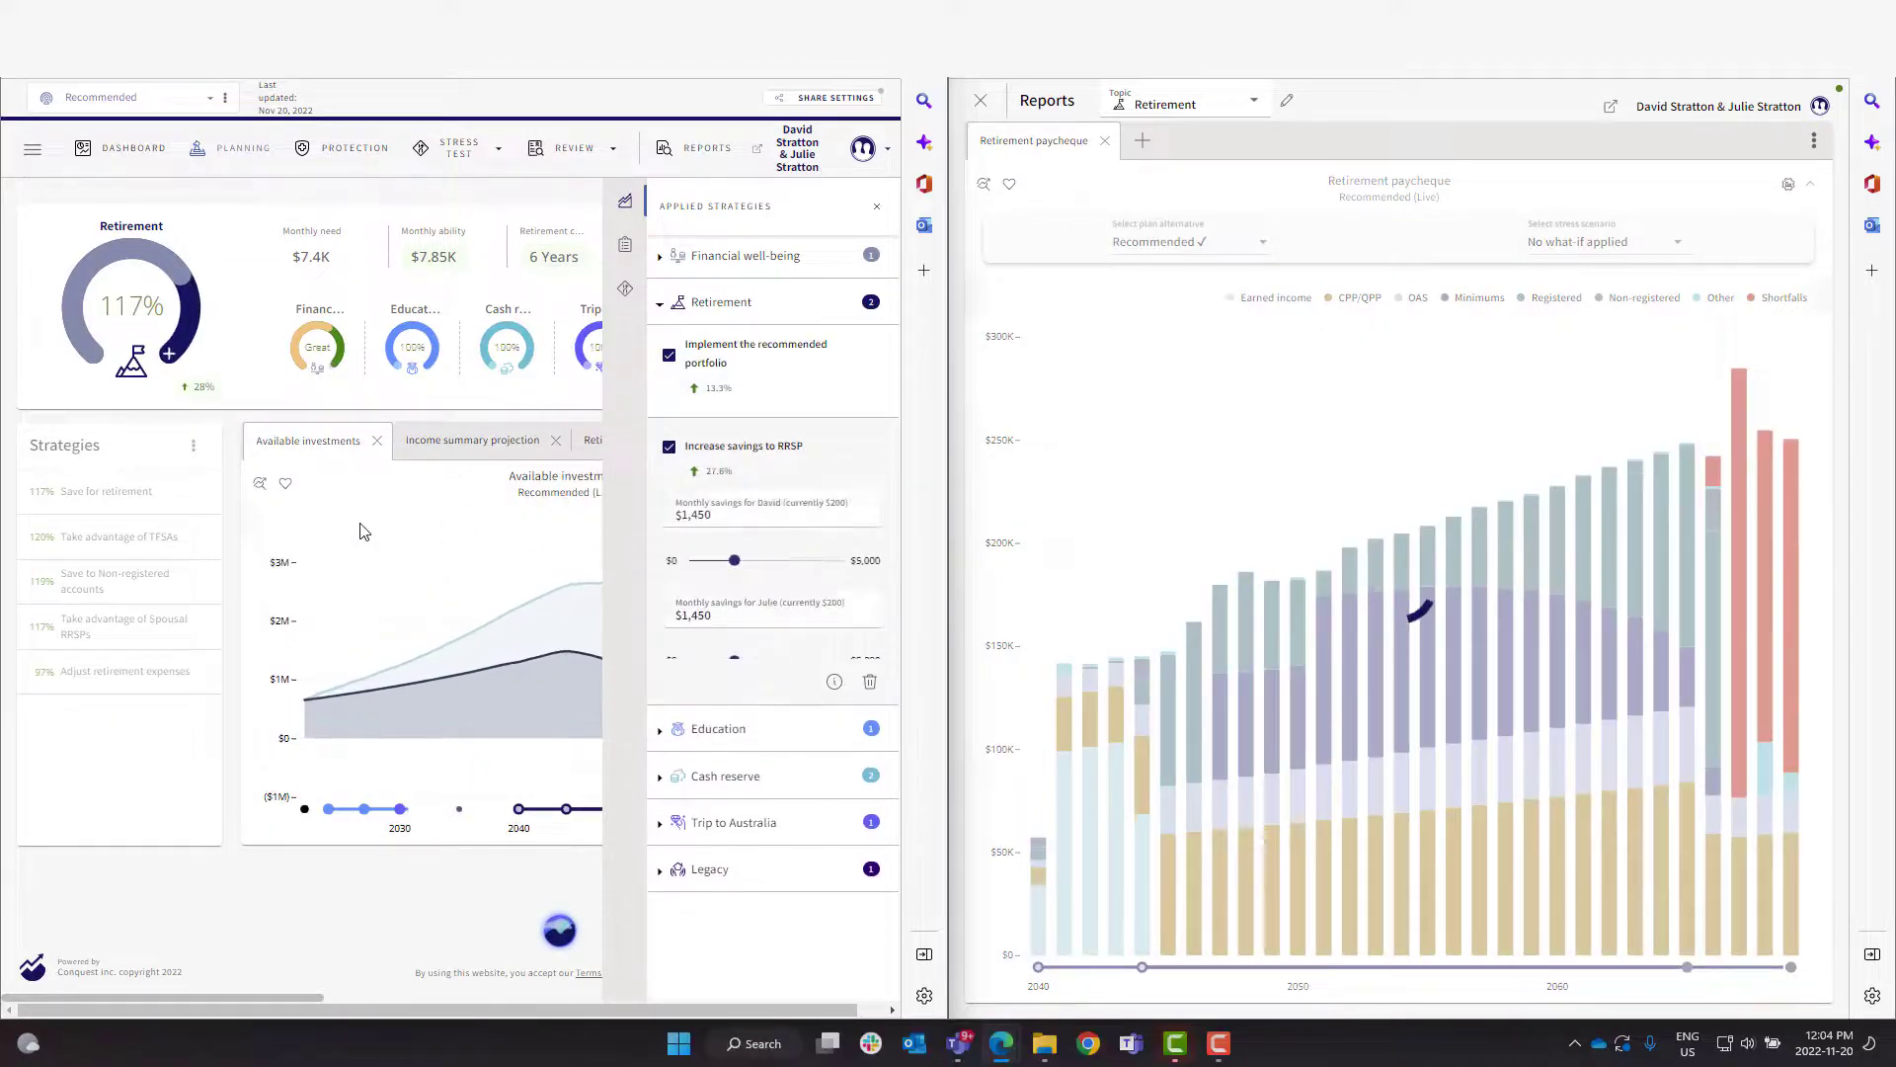
pyautogui.click(118, 490)
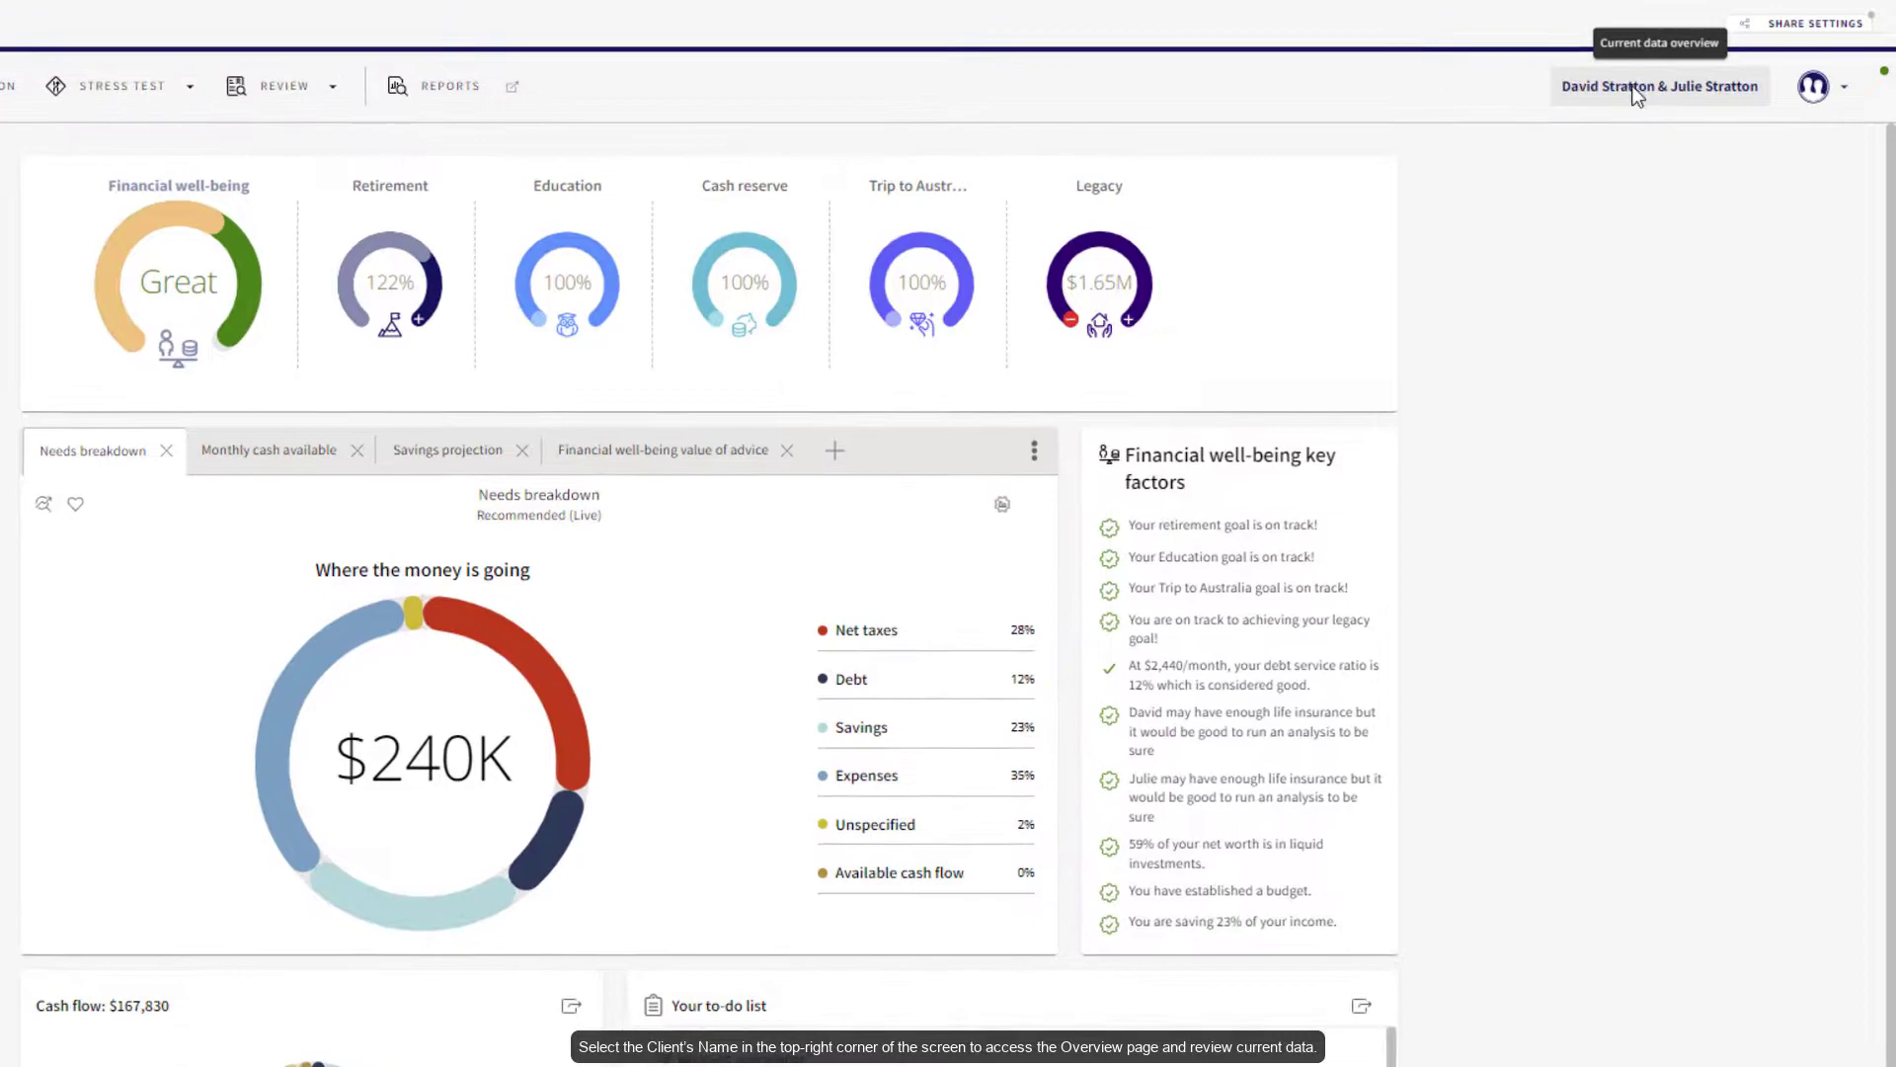
# - Open the client's current data Overview from the name at top right
pyautogui.click(1703, 71)
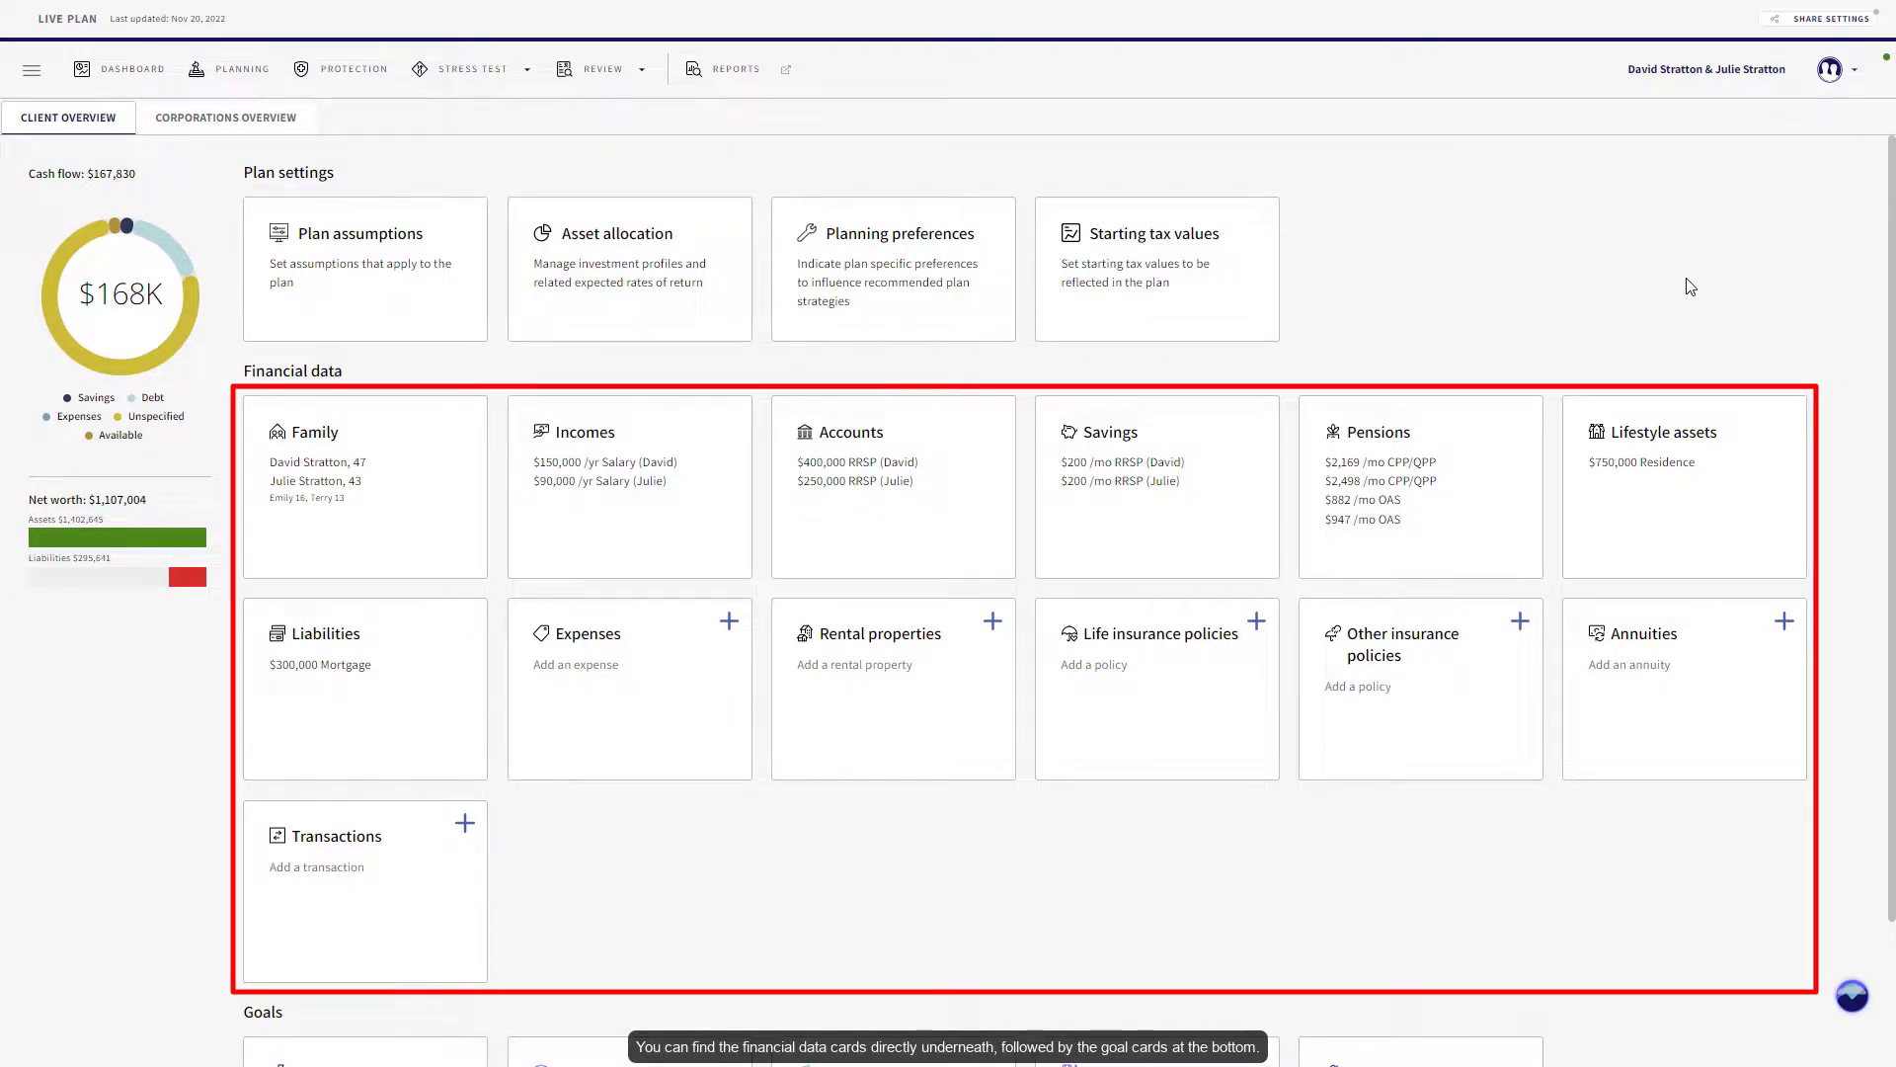
pyautogui.scroll(-1, 1687, 286)
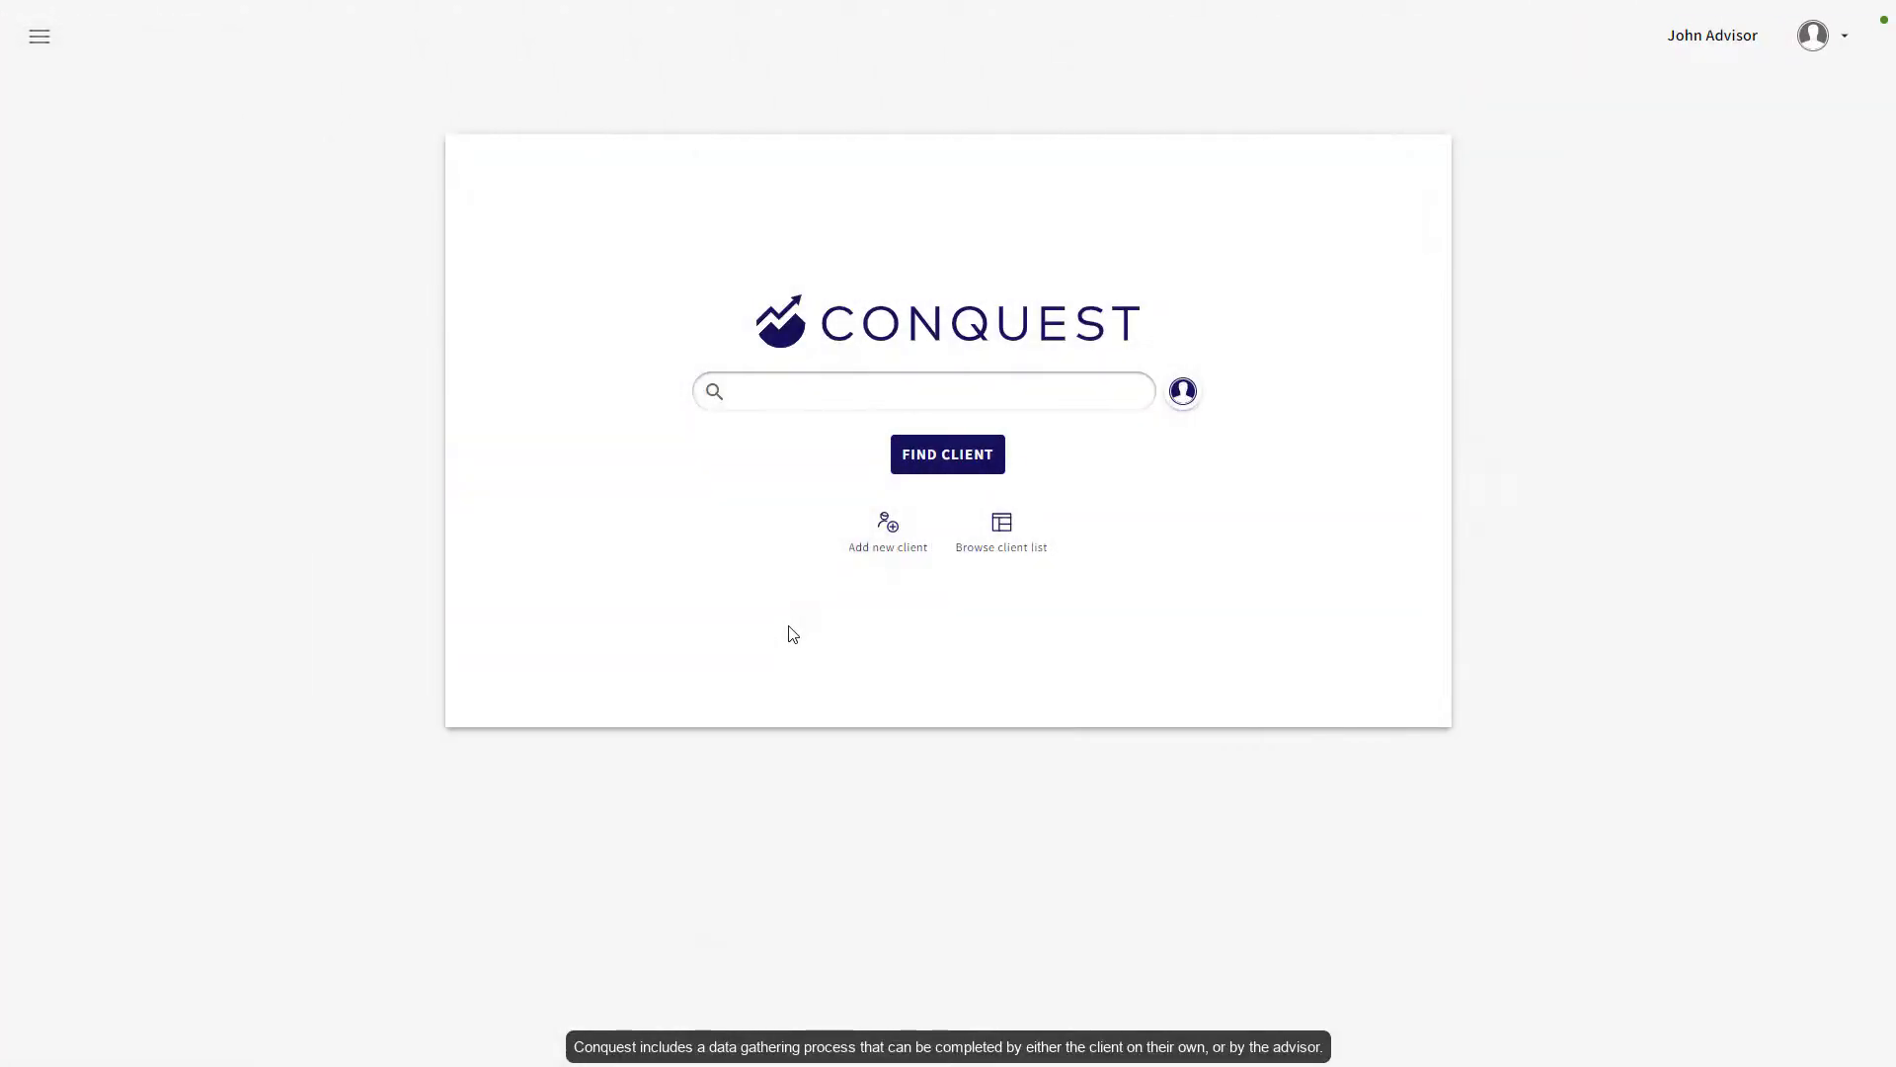
# - Start adding a new client, then go to the Planning page
pyautogui.click(887, 533)
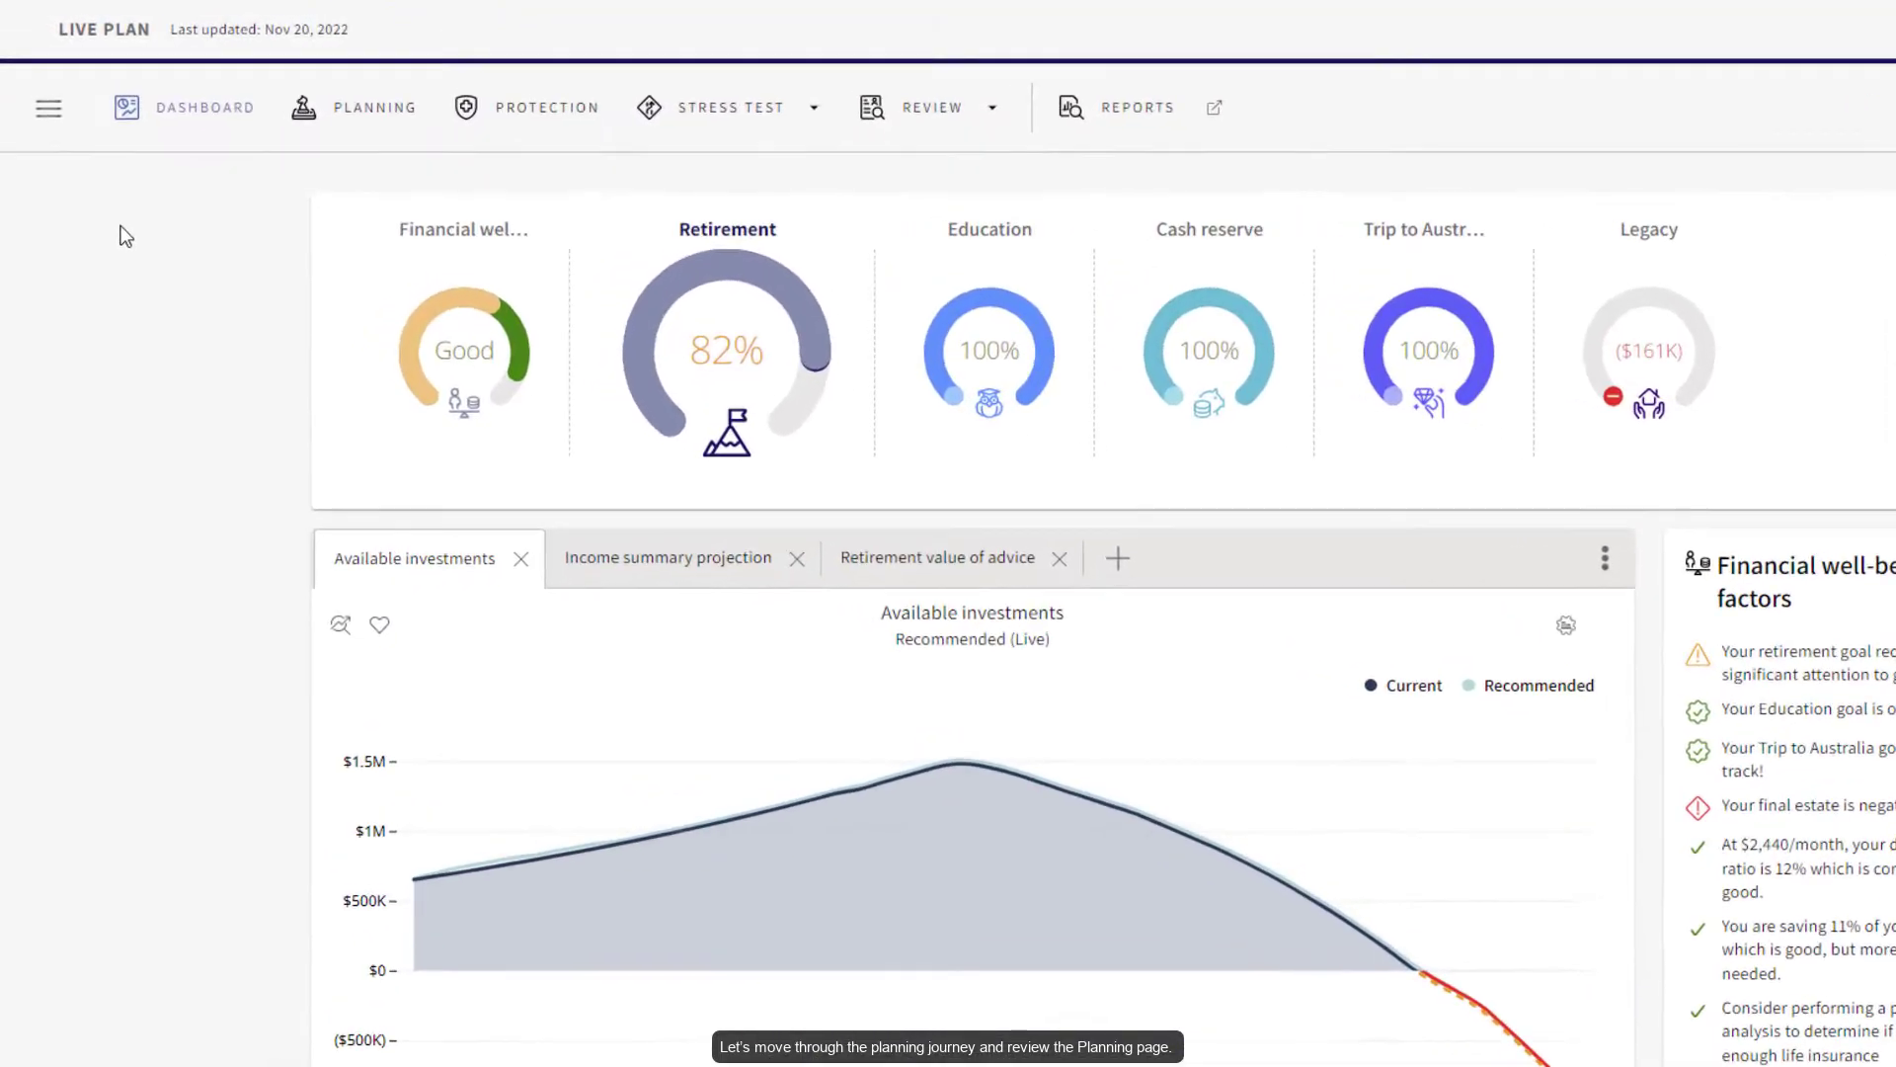
pyautogui.click(377, 108)
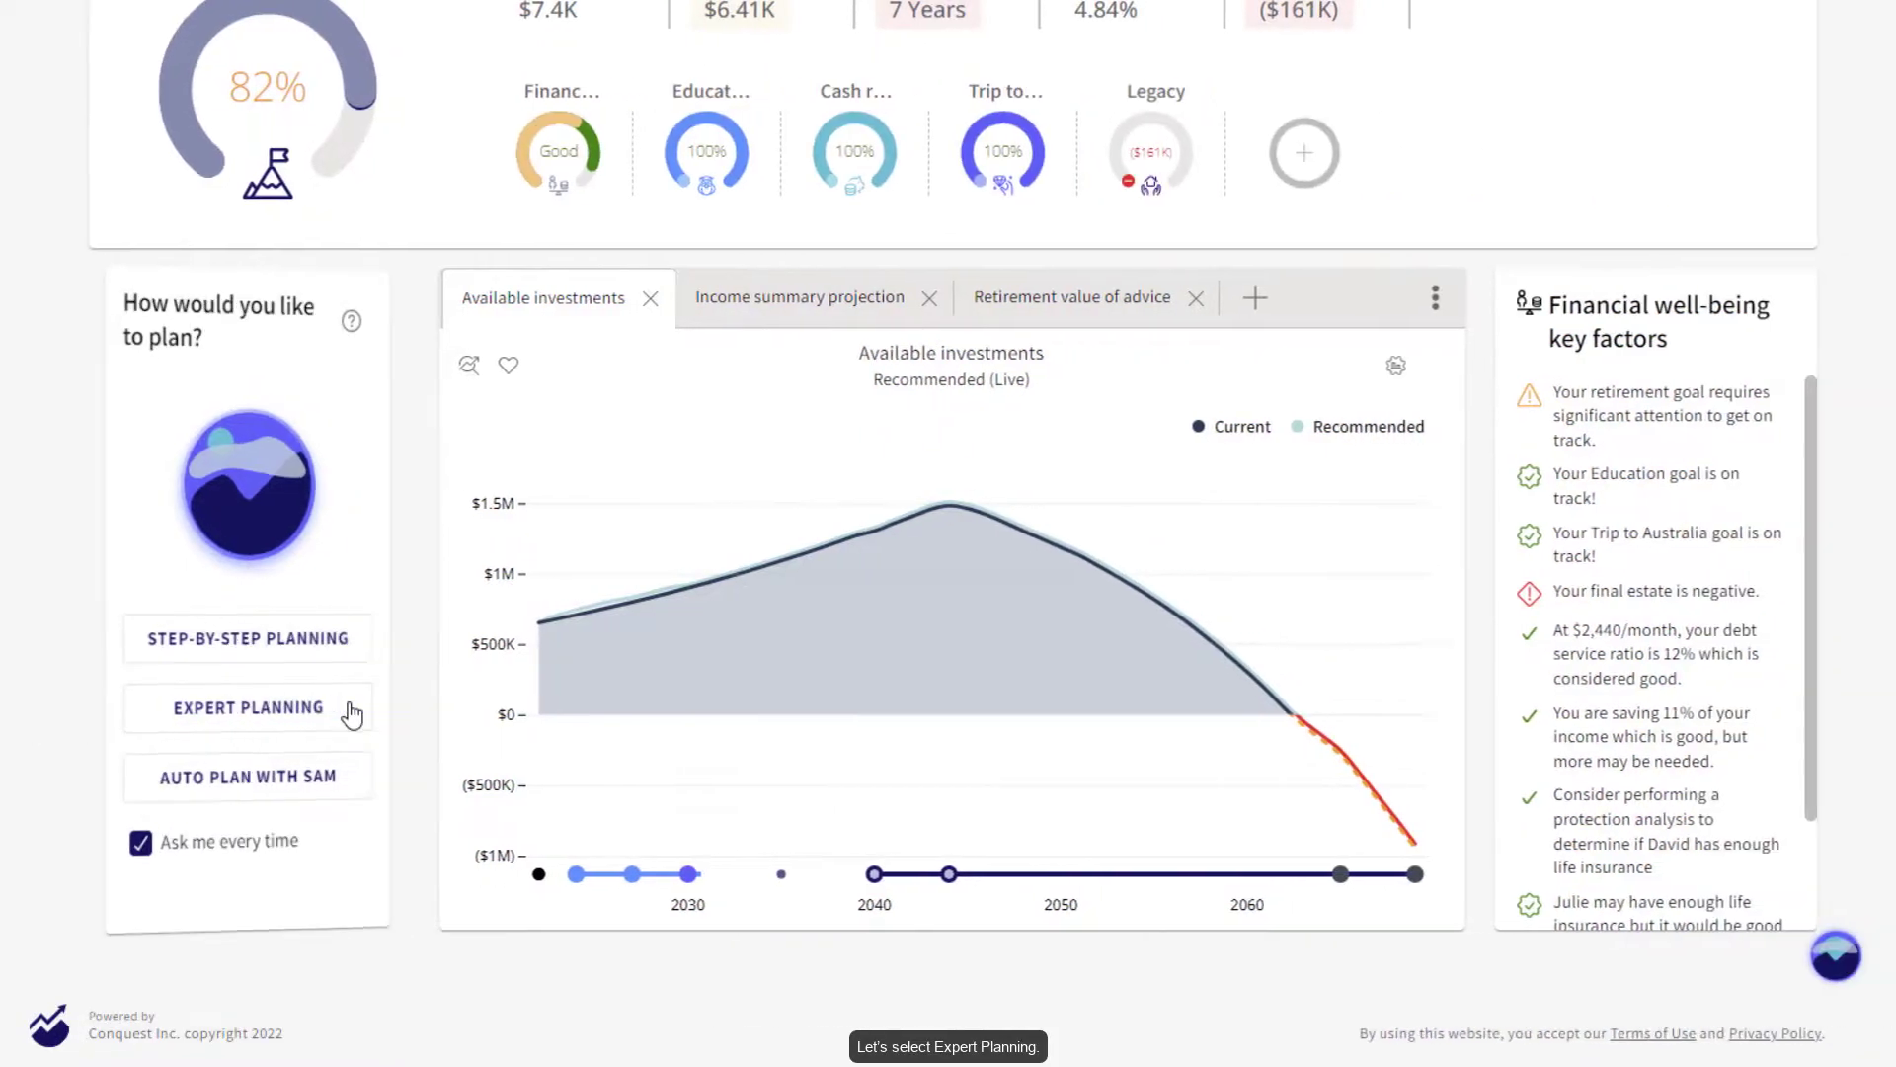
# - In expert mode, apply asset mix, RRSP and tax-refund strategies, then view KPI details
pyautogui.click(352, 714)
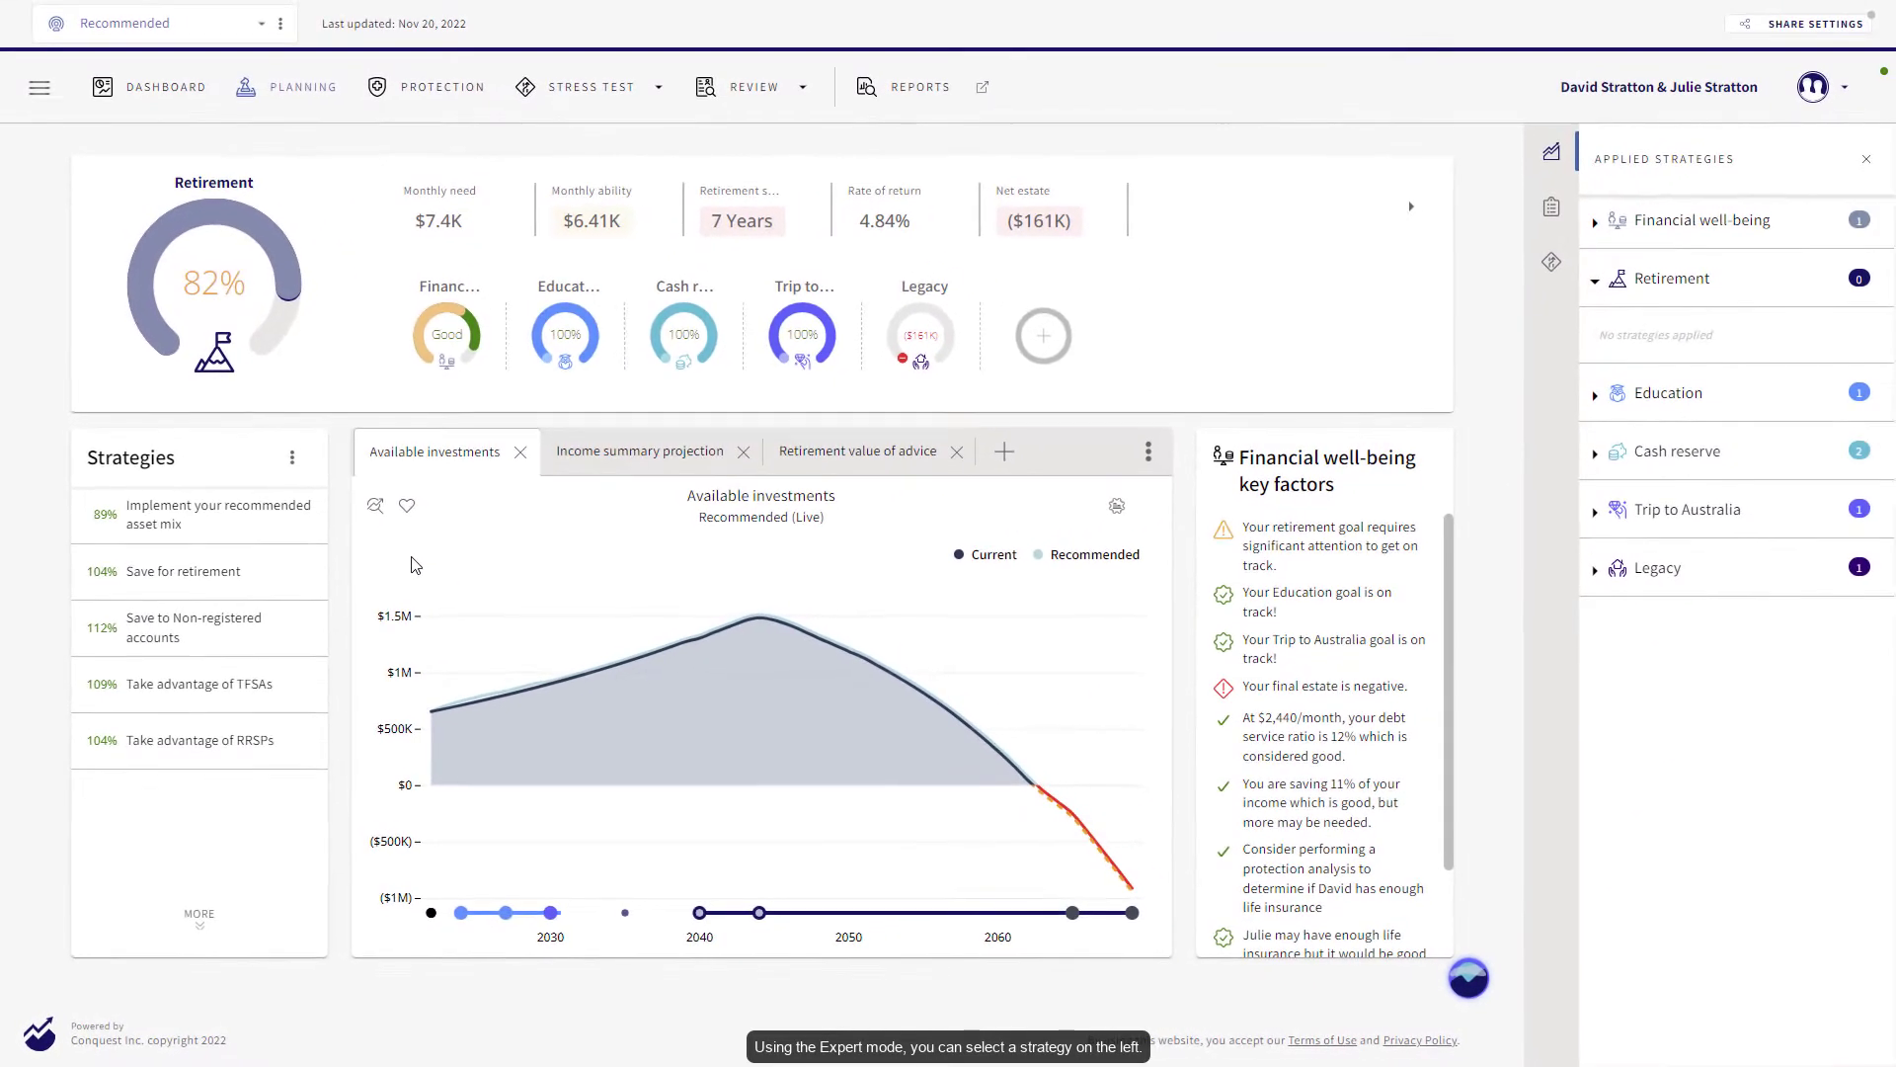
pyautogui.click(218, 514)
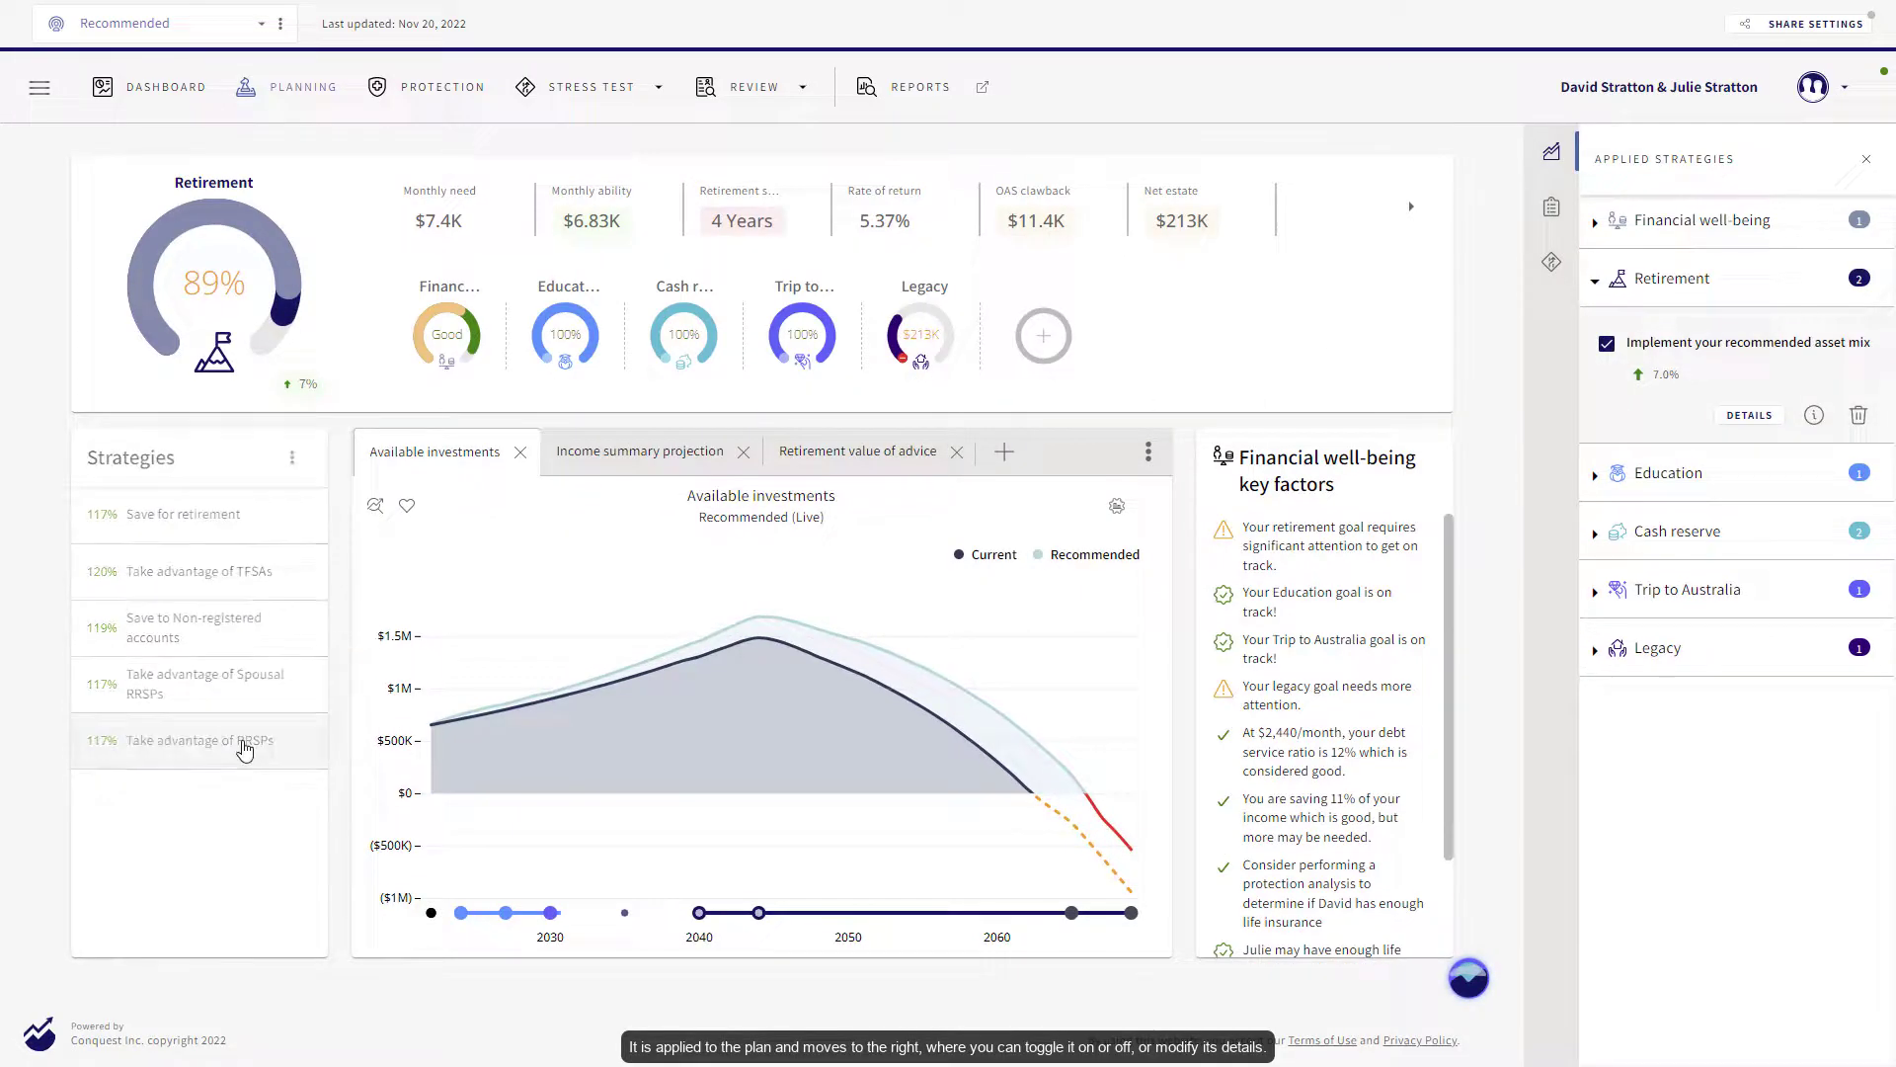
pyautogui.click(199, 736)
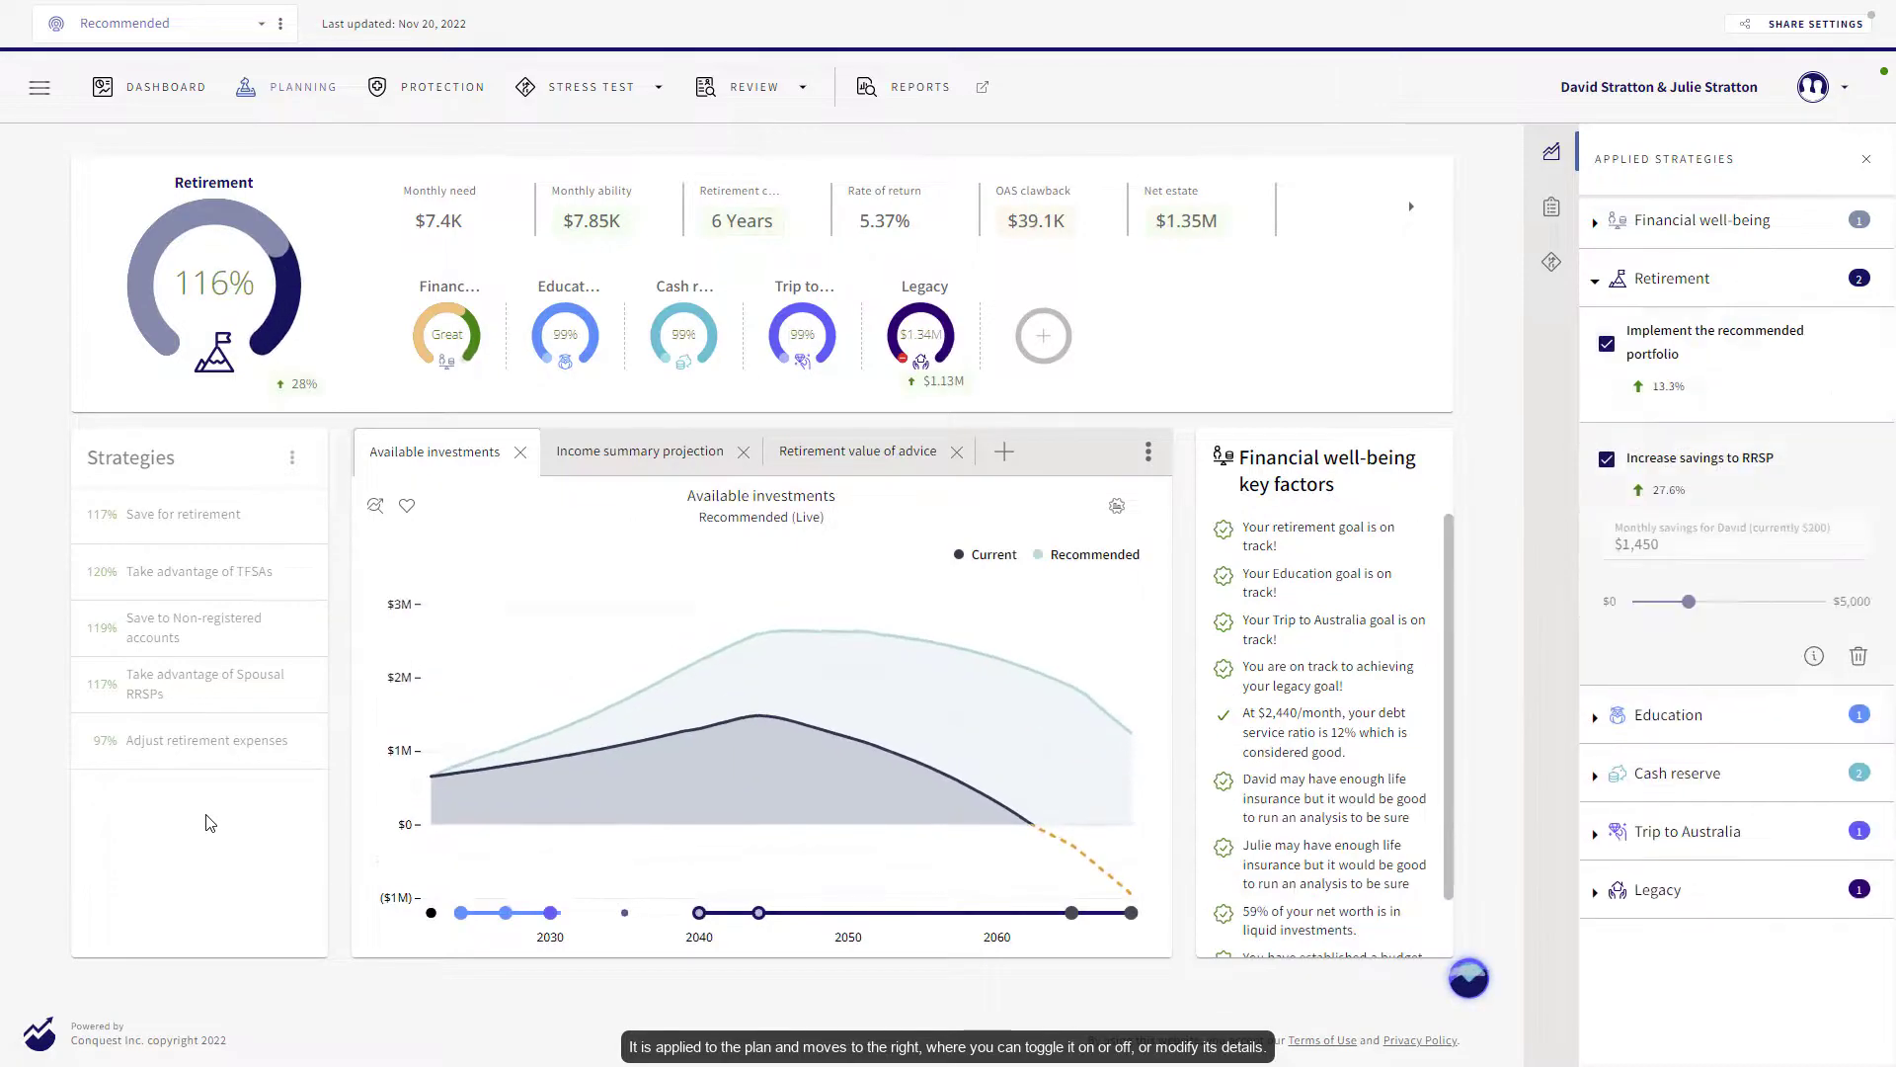
pyautogui.click(196, 514)
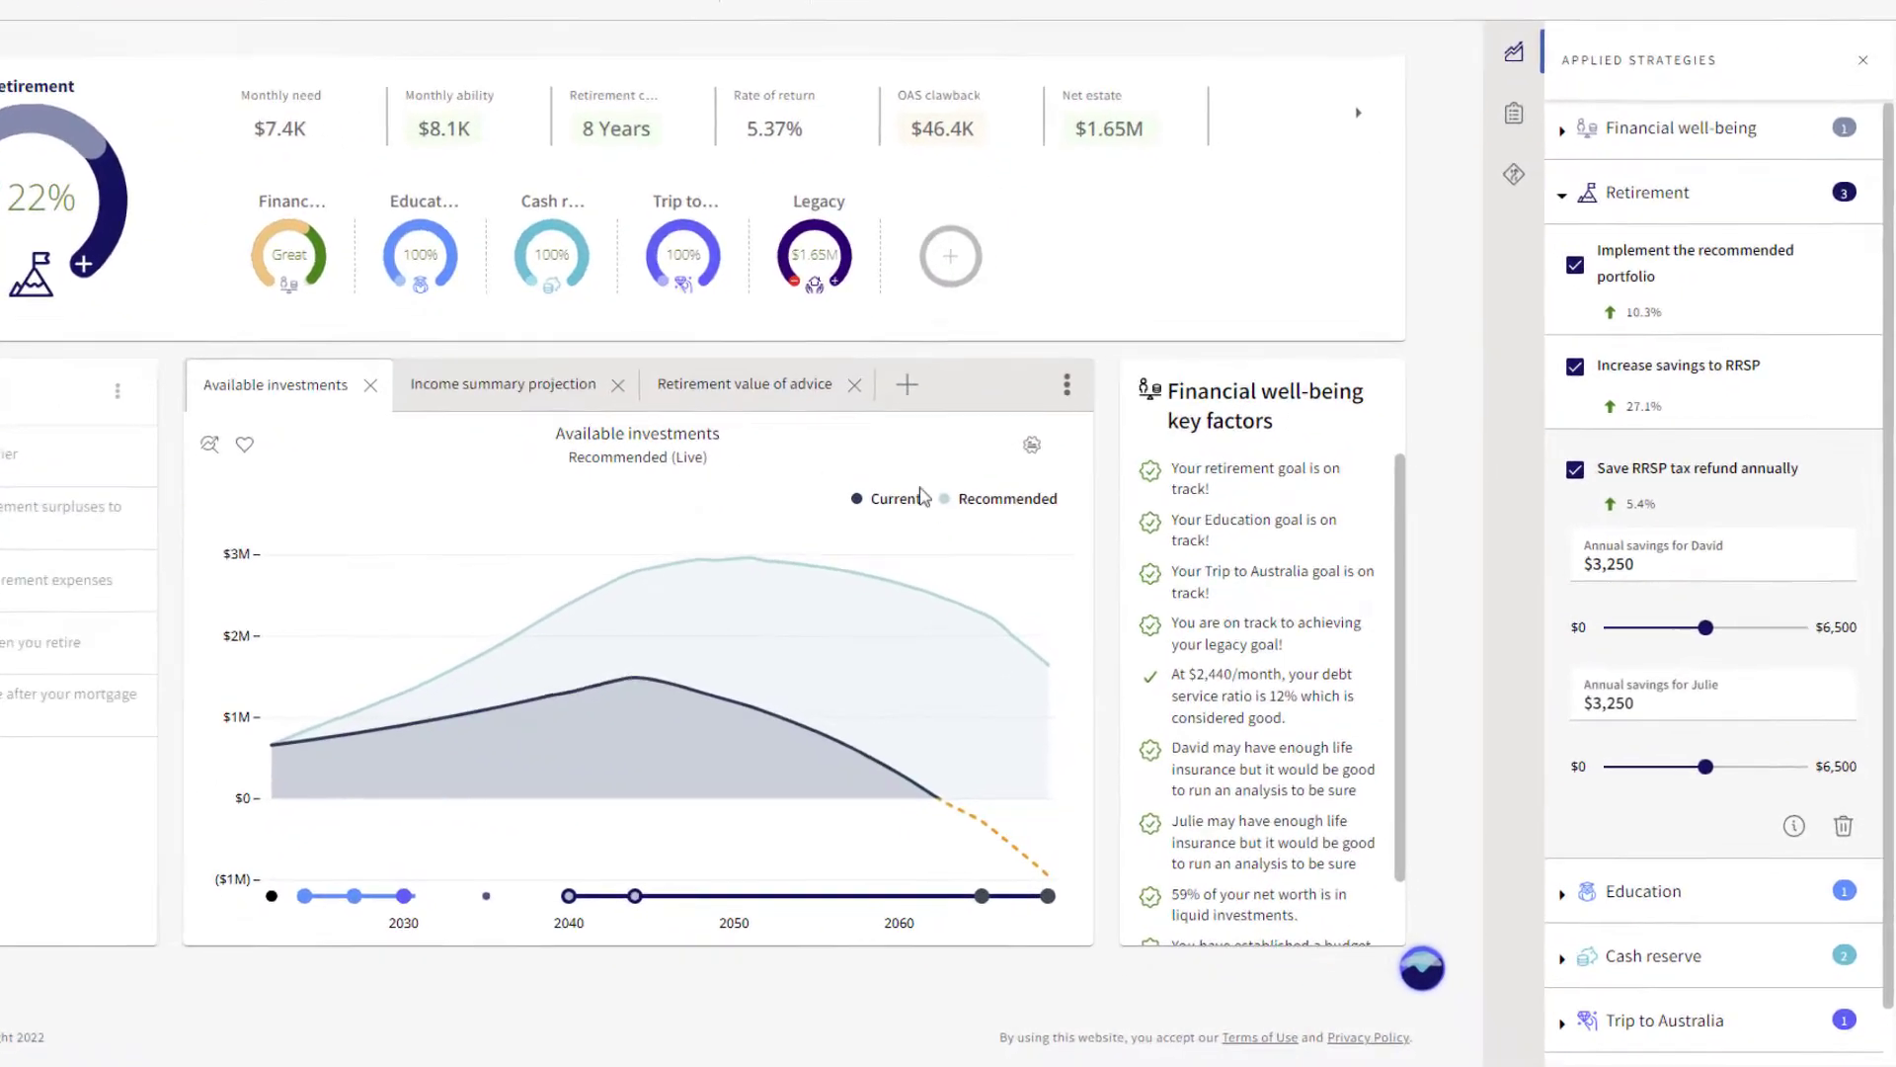
pyautogui.write('3100')
pyautogui.press('Return')
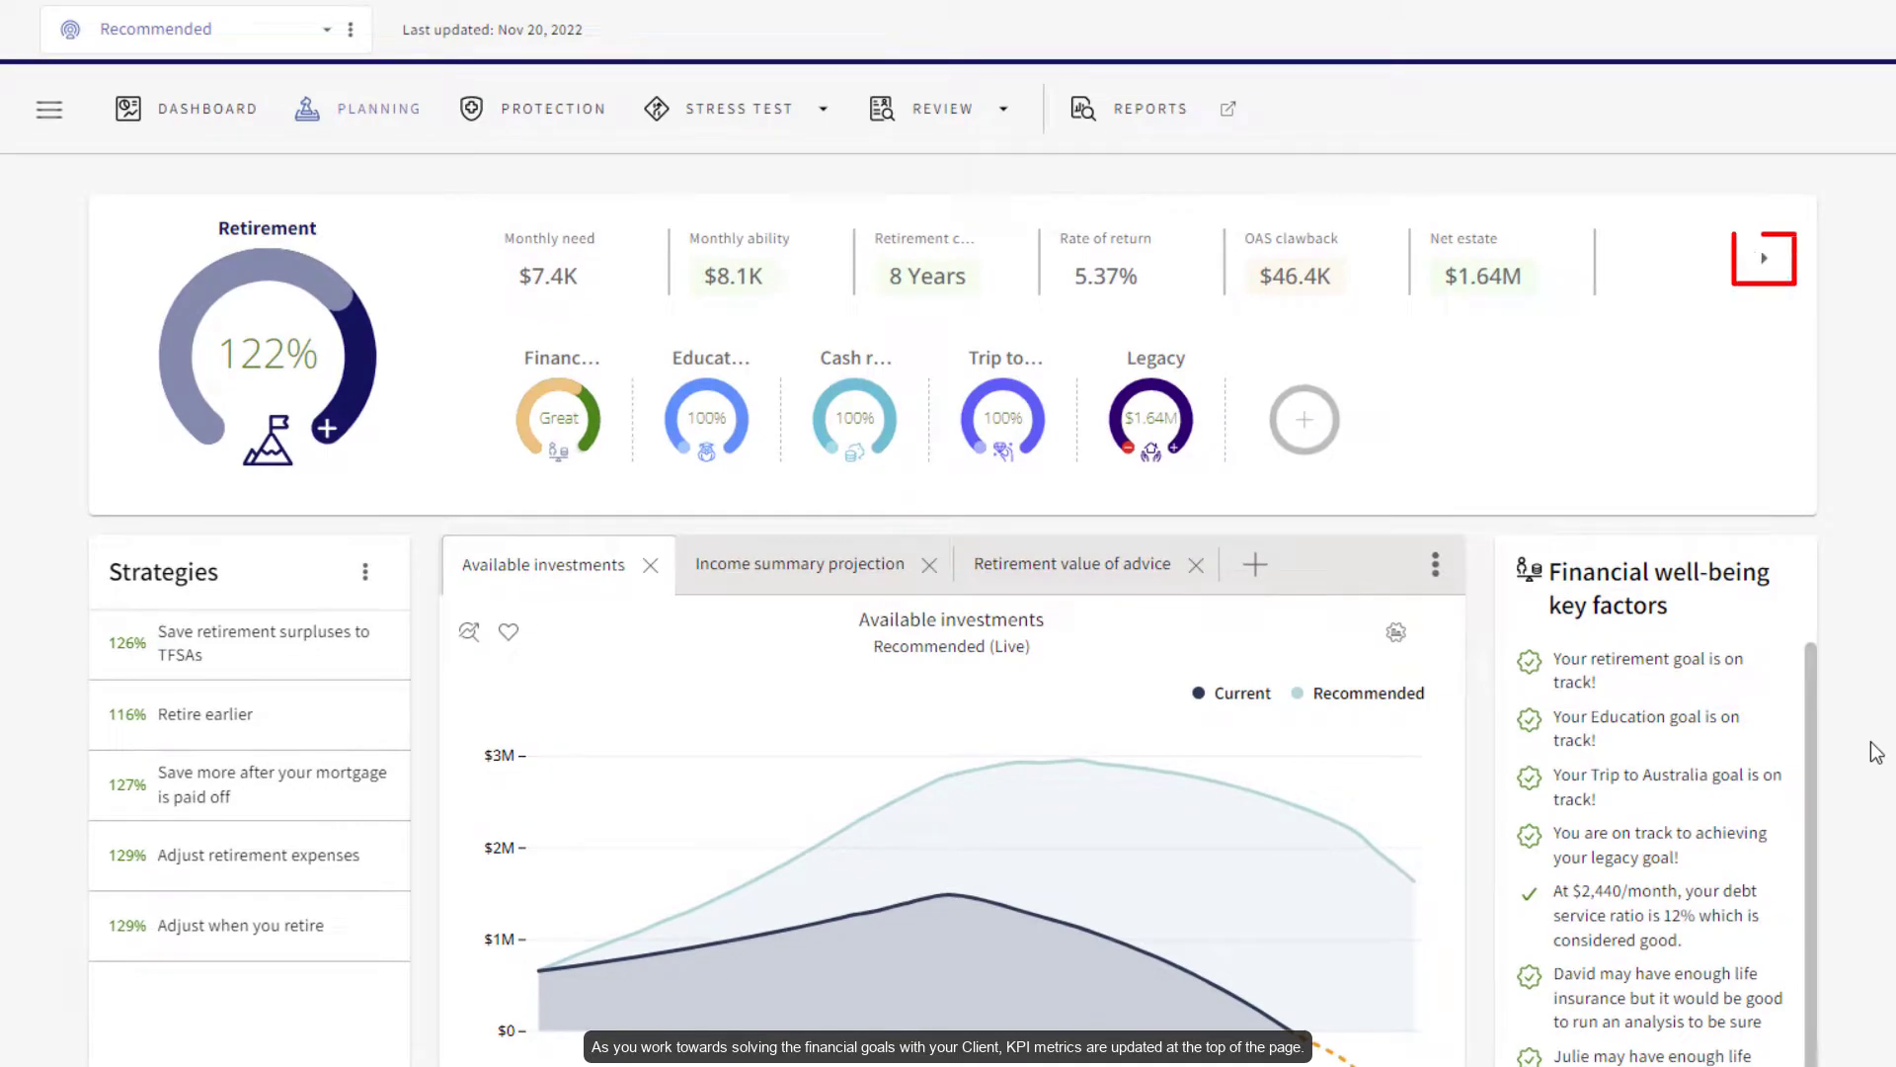
pyautogui.click(1763, 273)
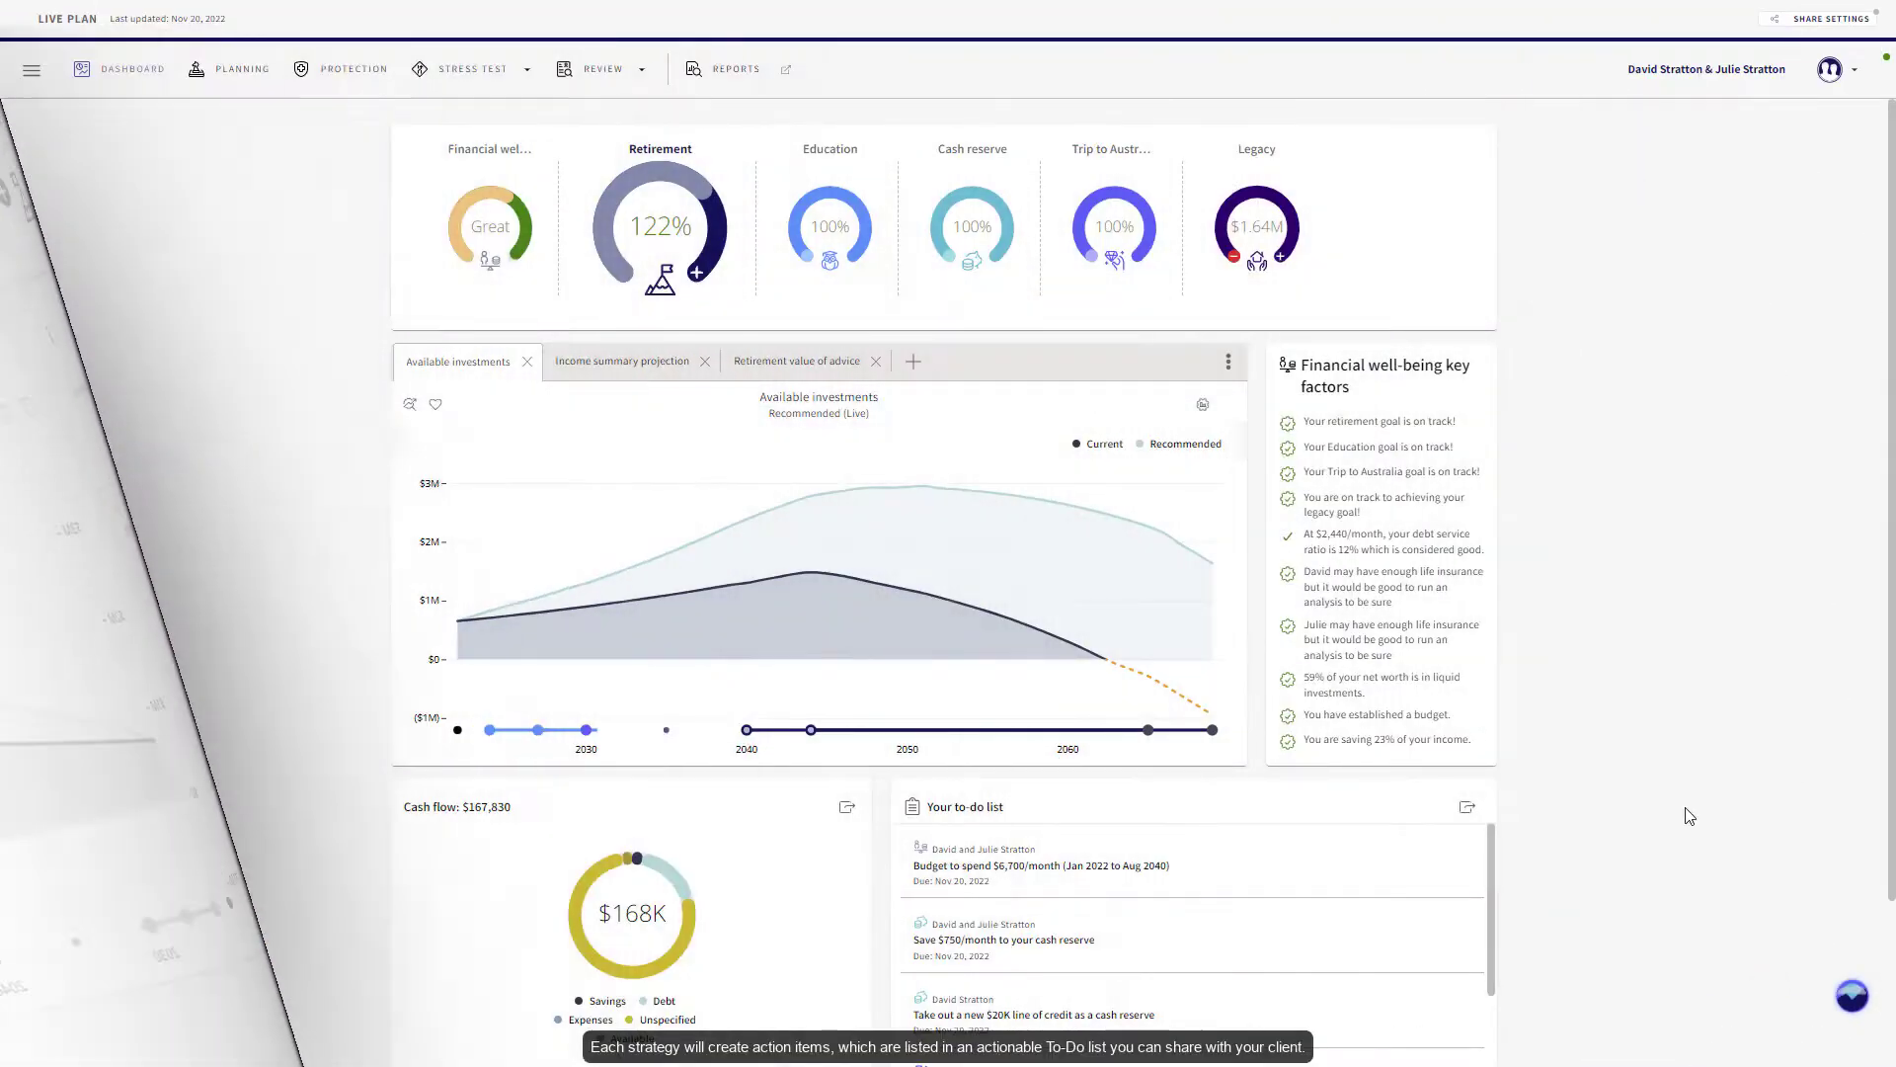
pyautogui.scroll(-2, 1690, 815)
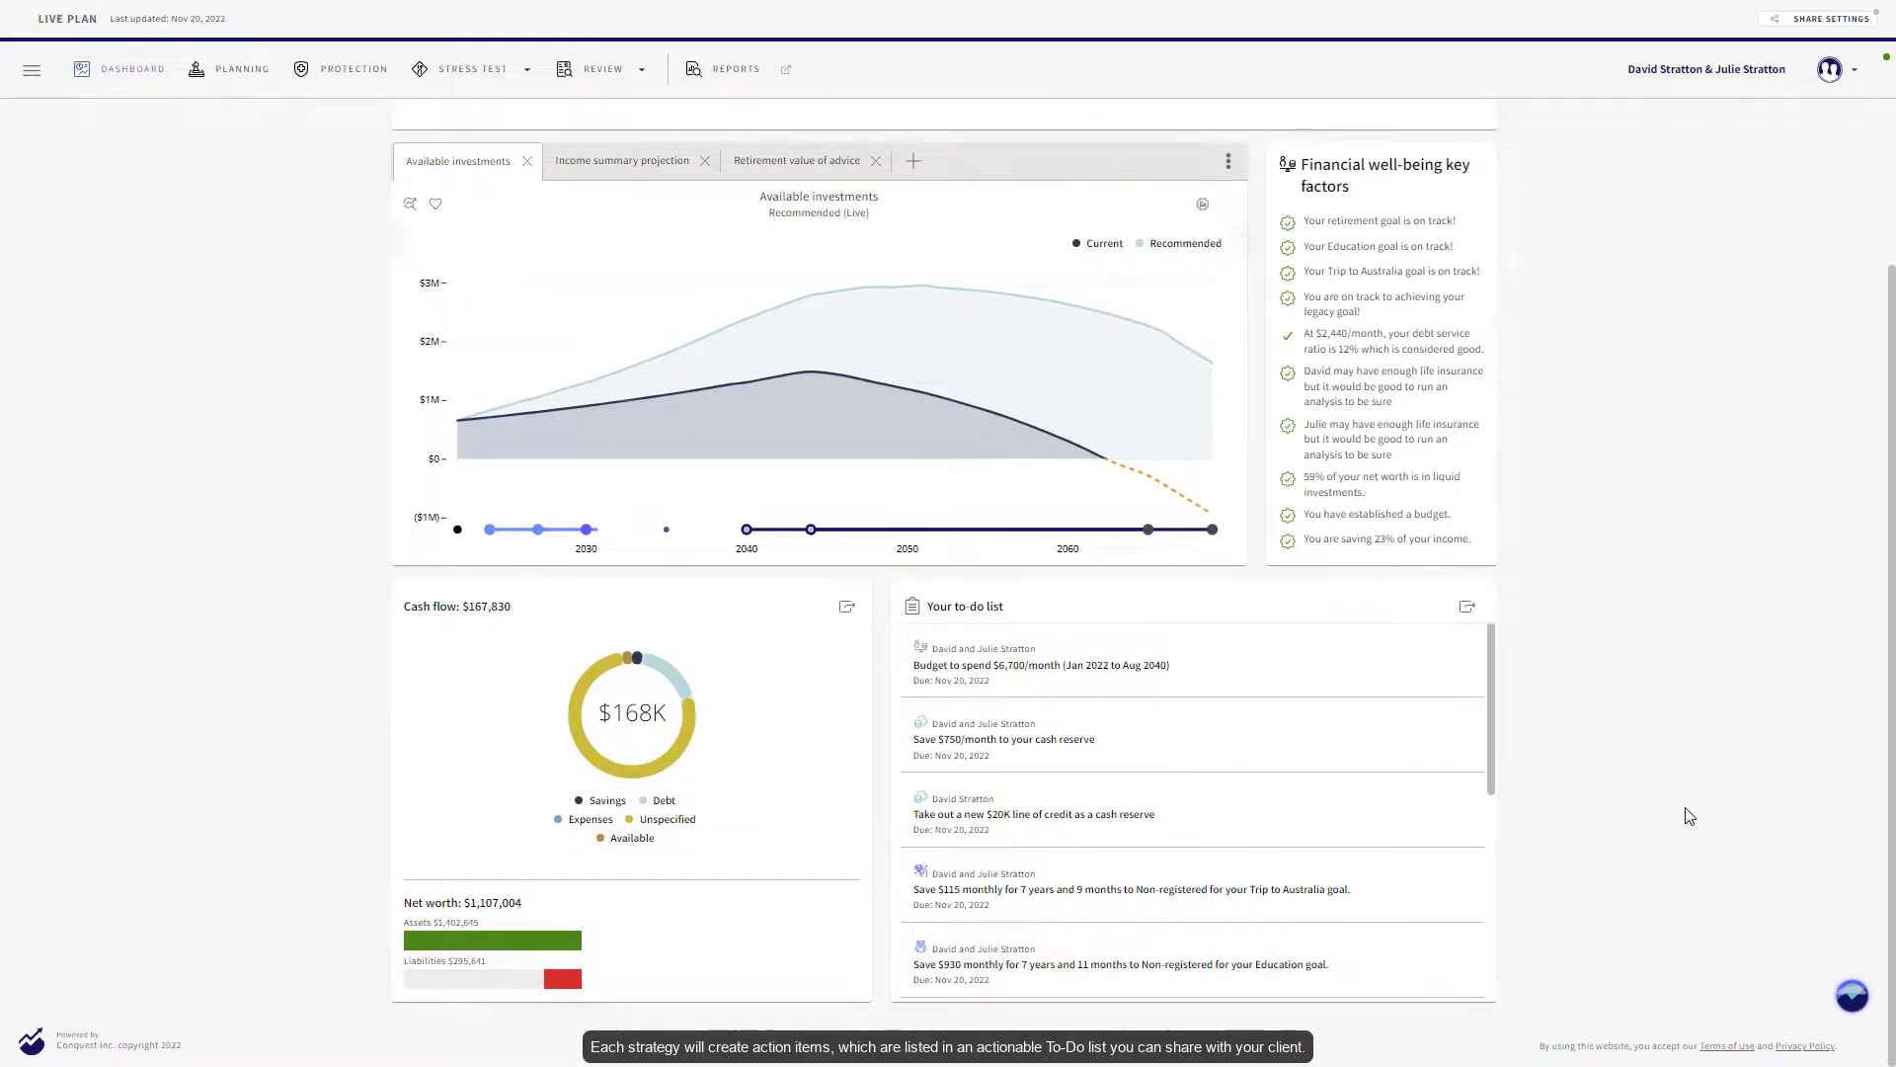
# - Open the client's full to-do list from the dashboard
pyautogui.click(1467, 609)
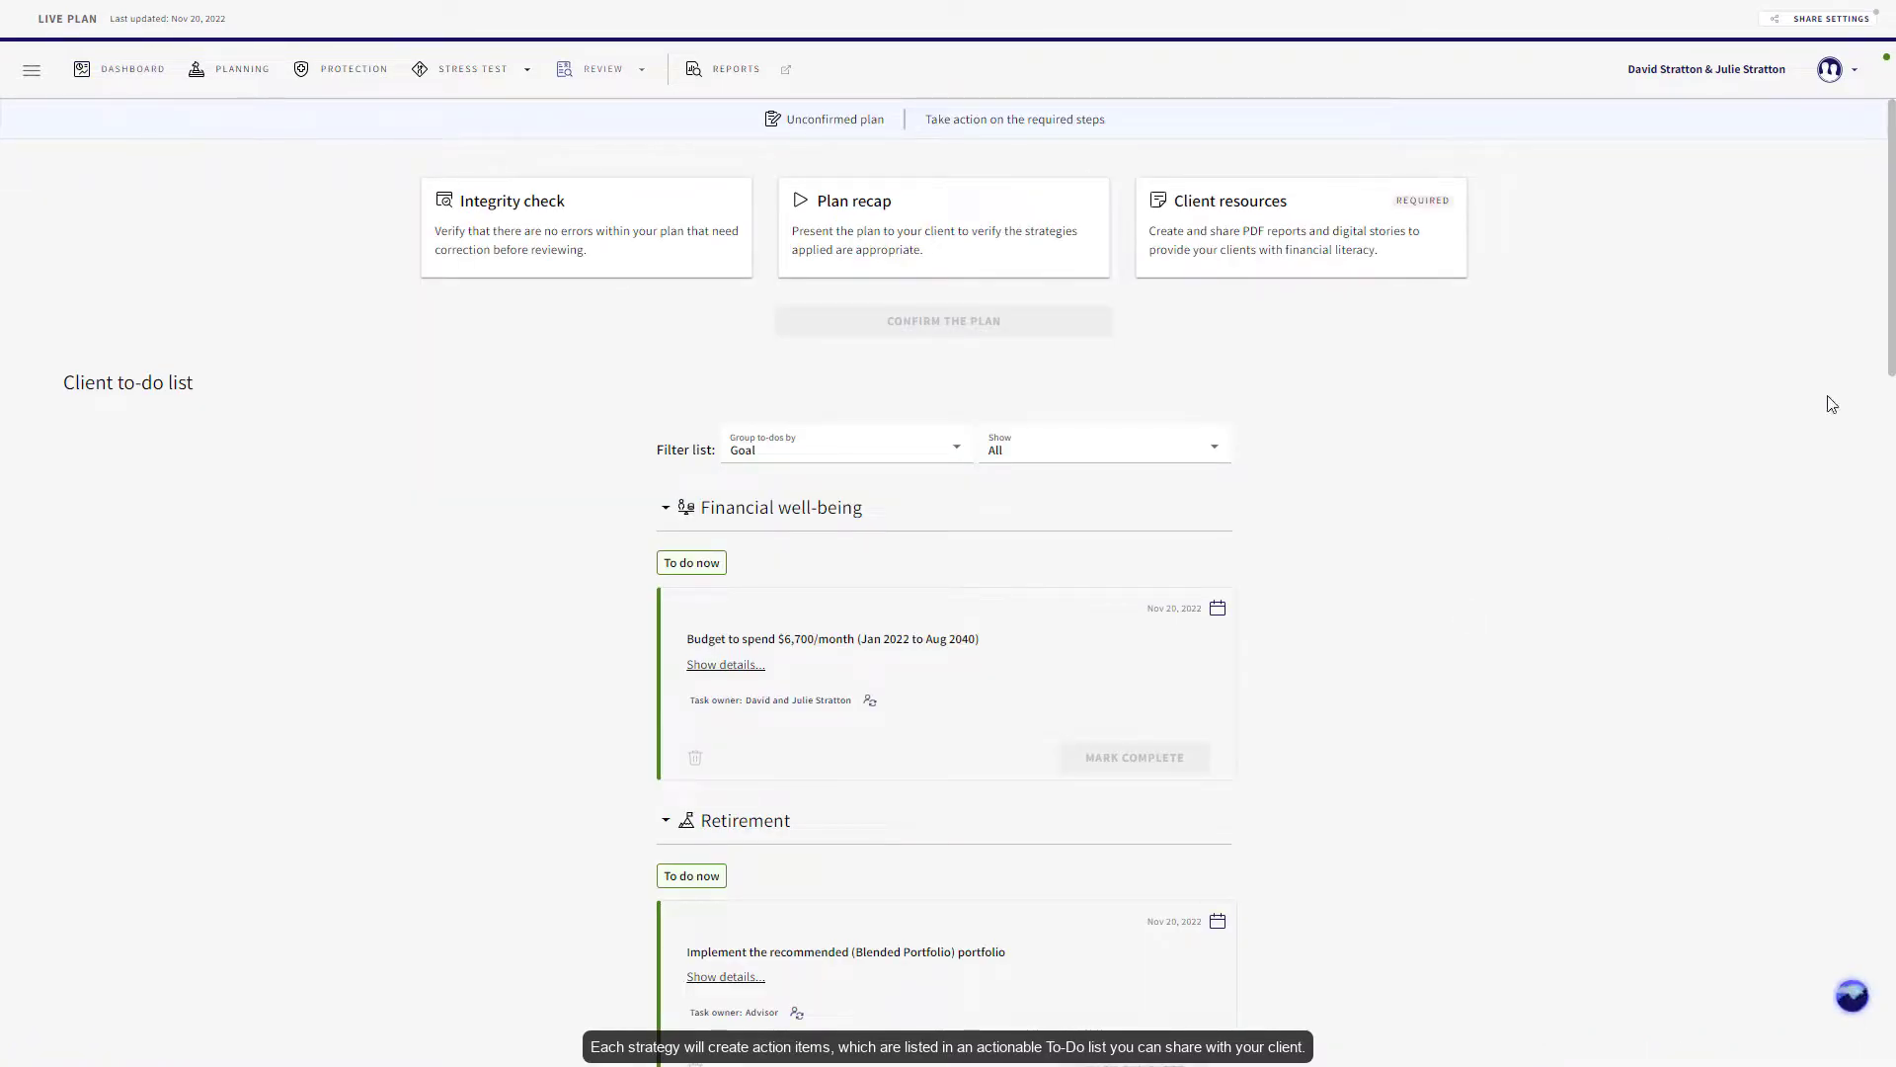
pyautogui.scroll(-3, 948, 594)
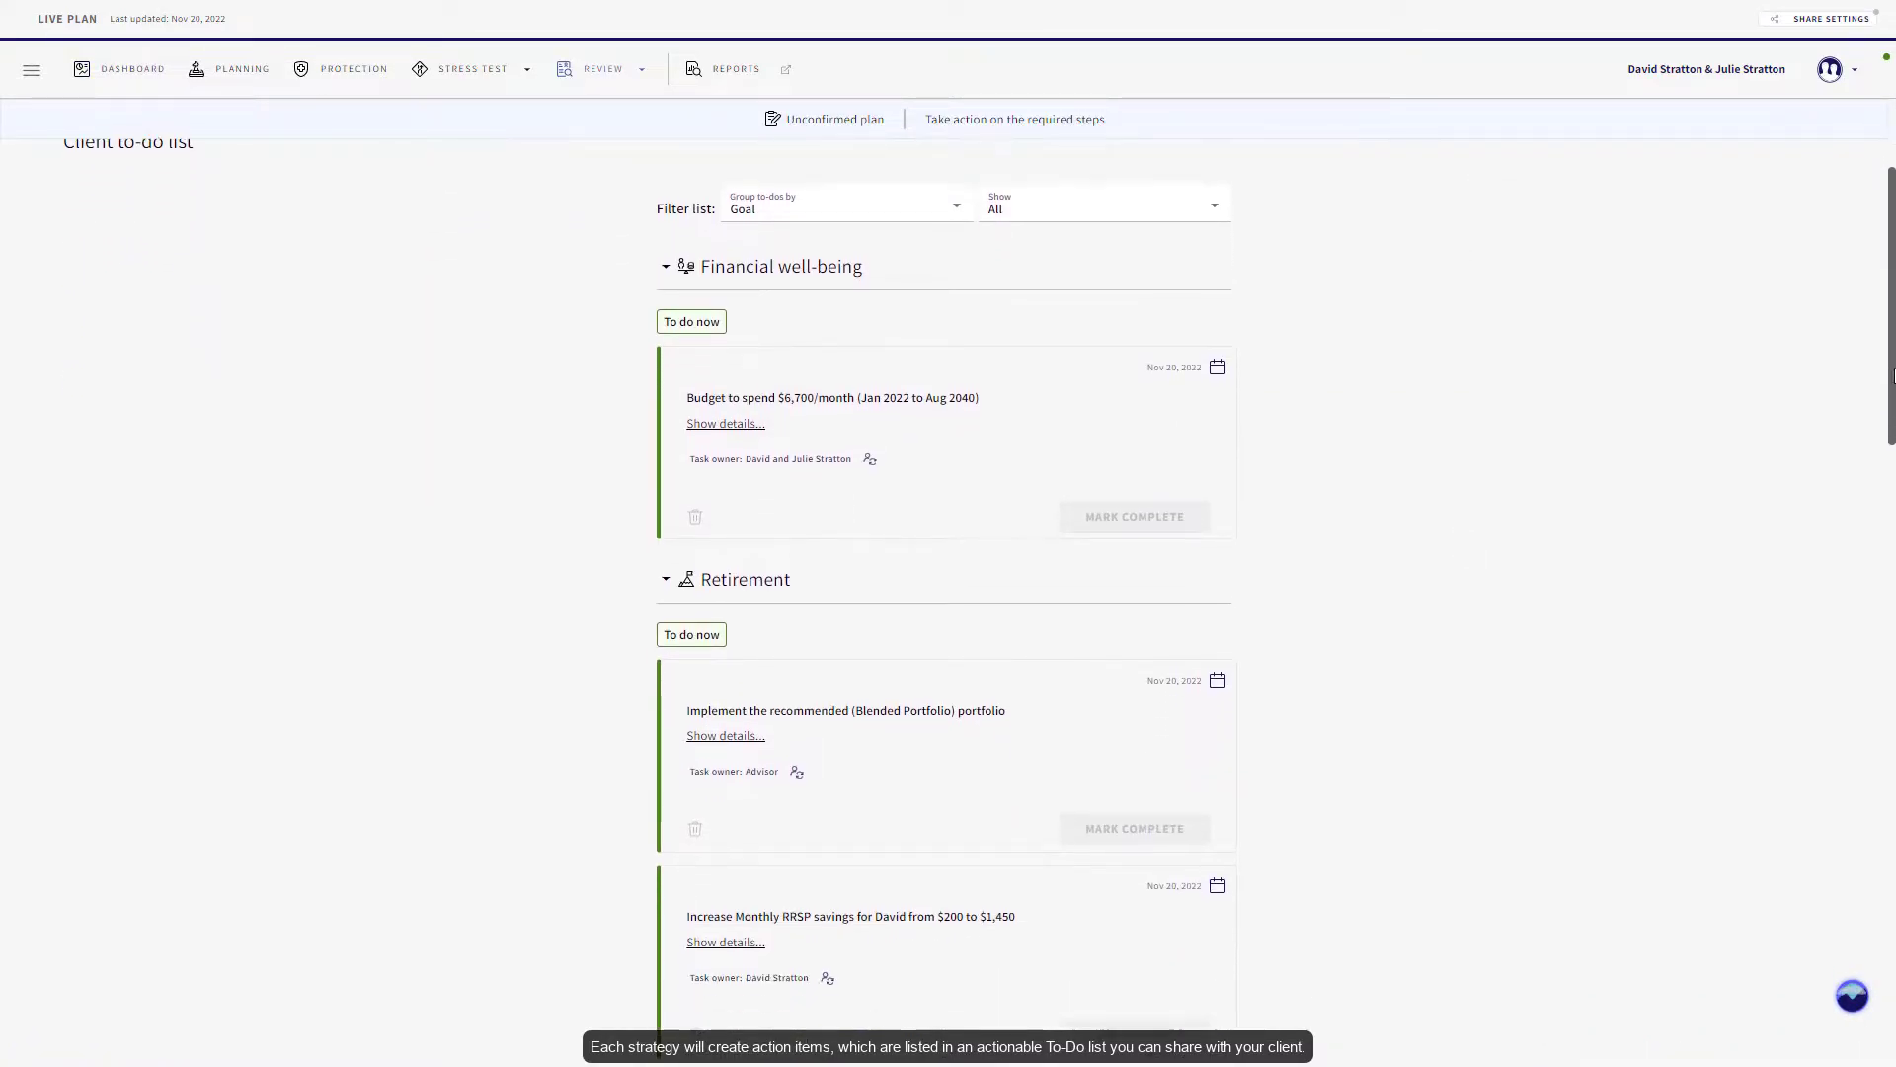
pyautogui.scroll(-3, 949, 593)
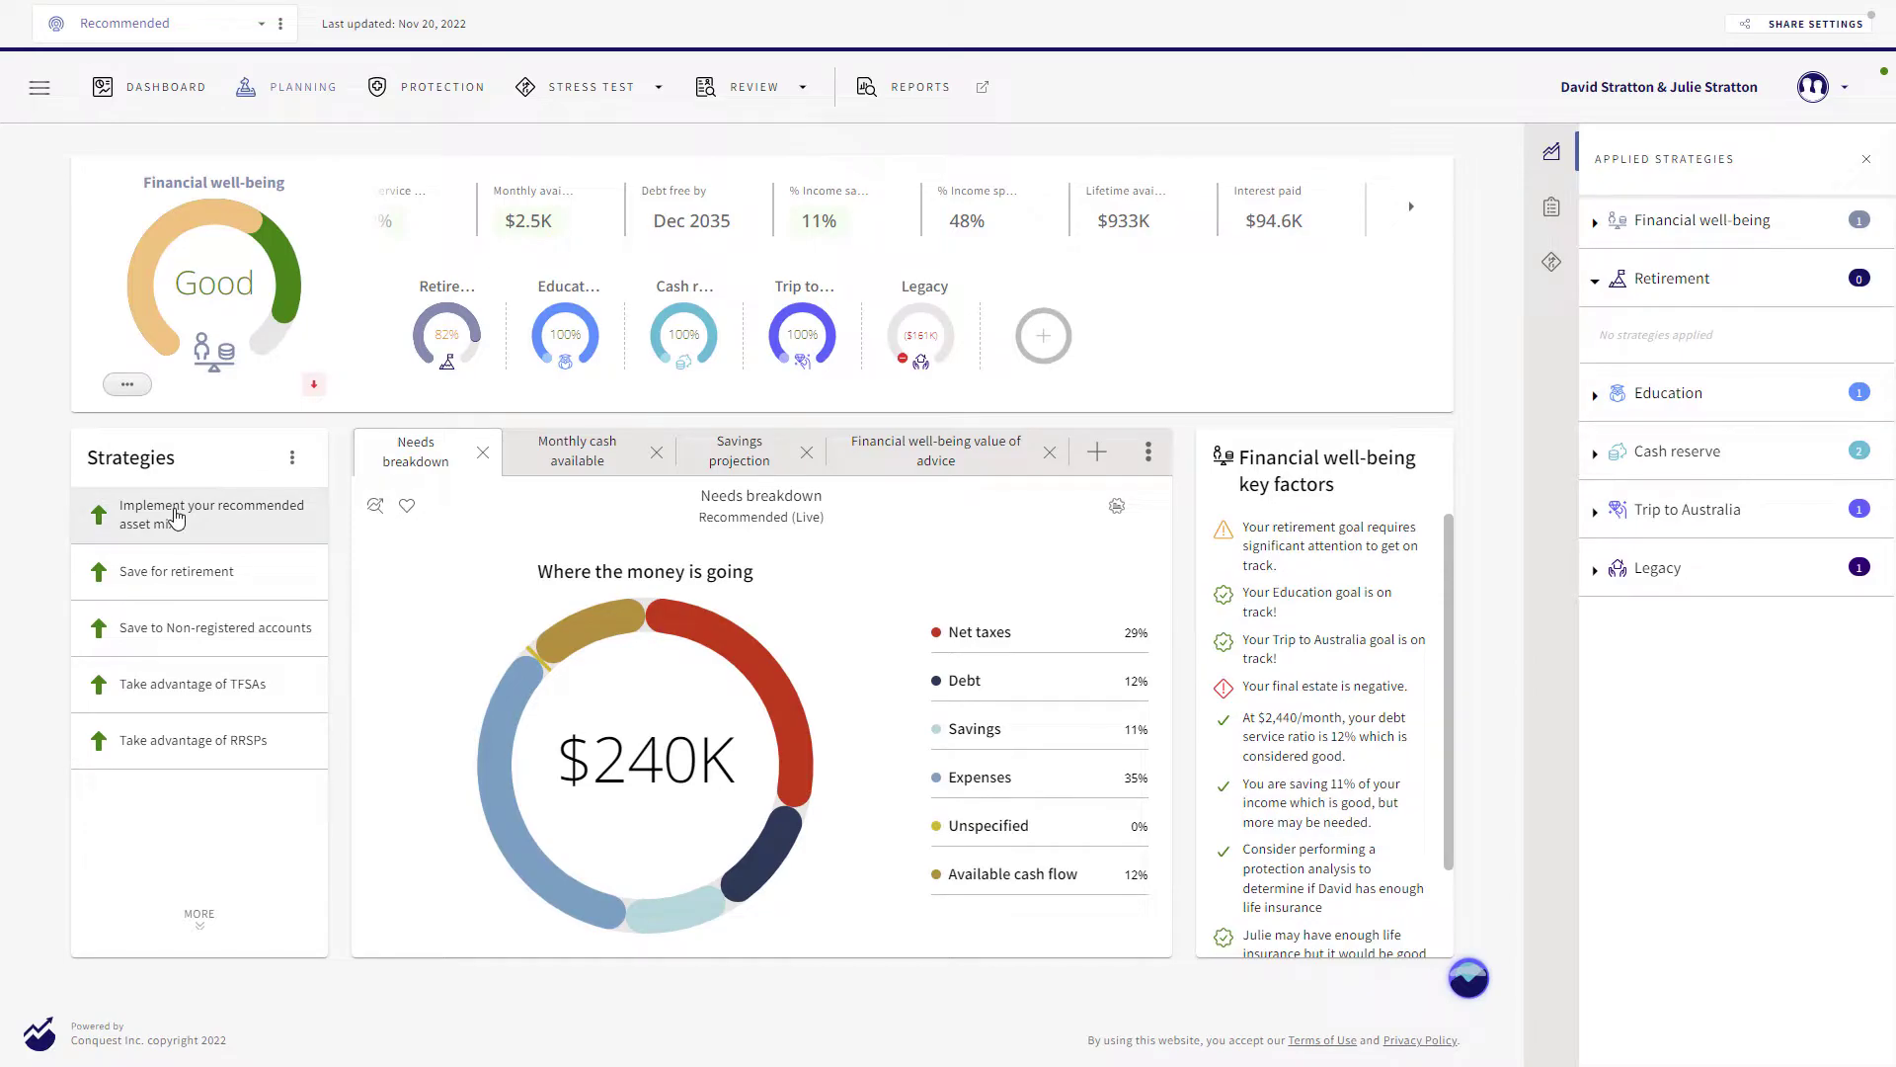
# - Drag the recommended asset mix and 'Take advantage of RRSPs' onto the Retirement goal
pyautogui.moveTo(175, 517); pyautogui.dragTo(1734, 334)
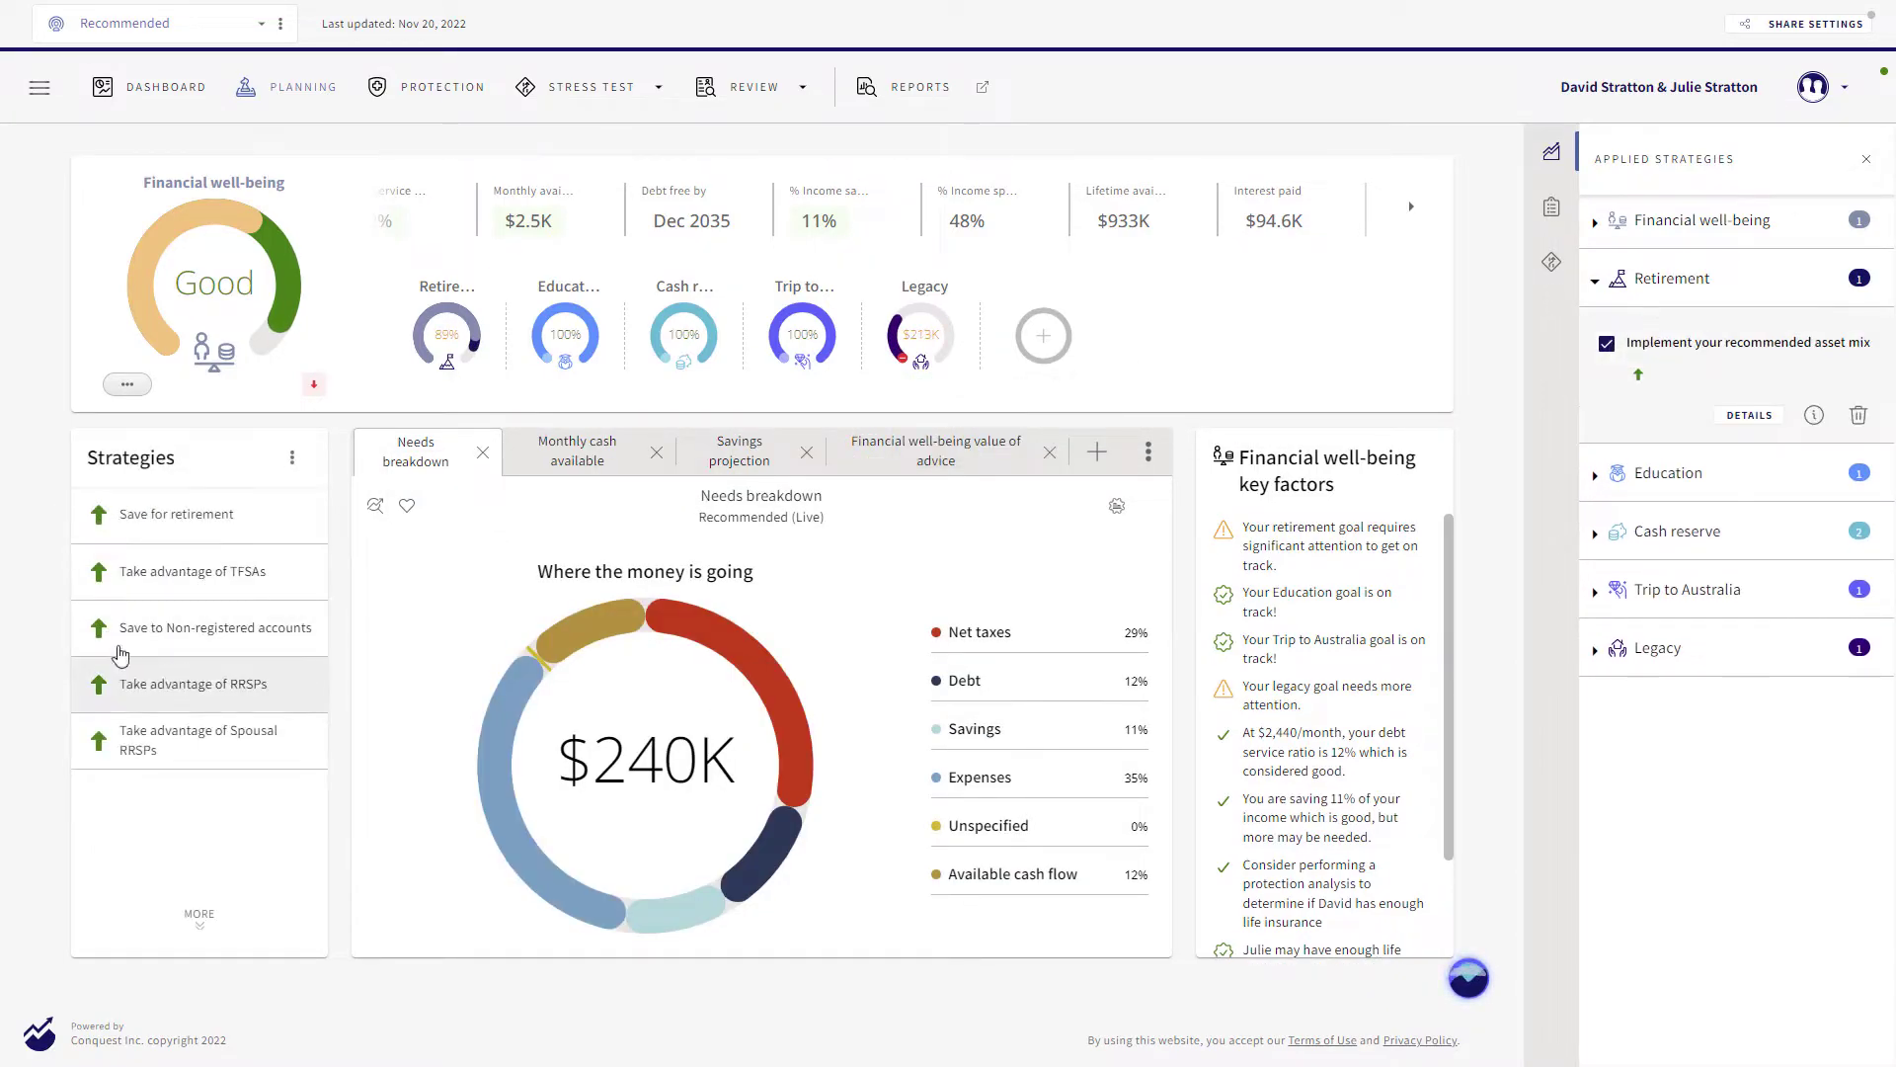
pyautogui.moveTo(193, 683); pyautogui.dragTo(1735, 471)
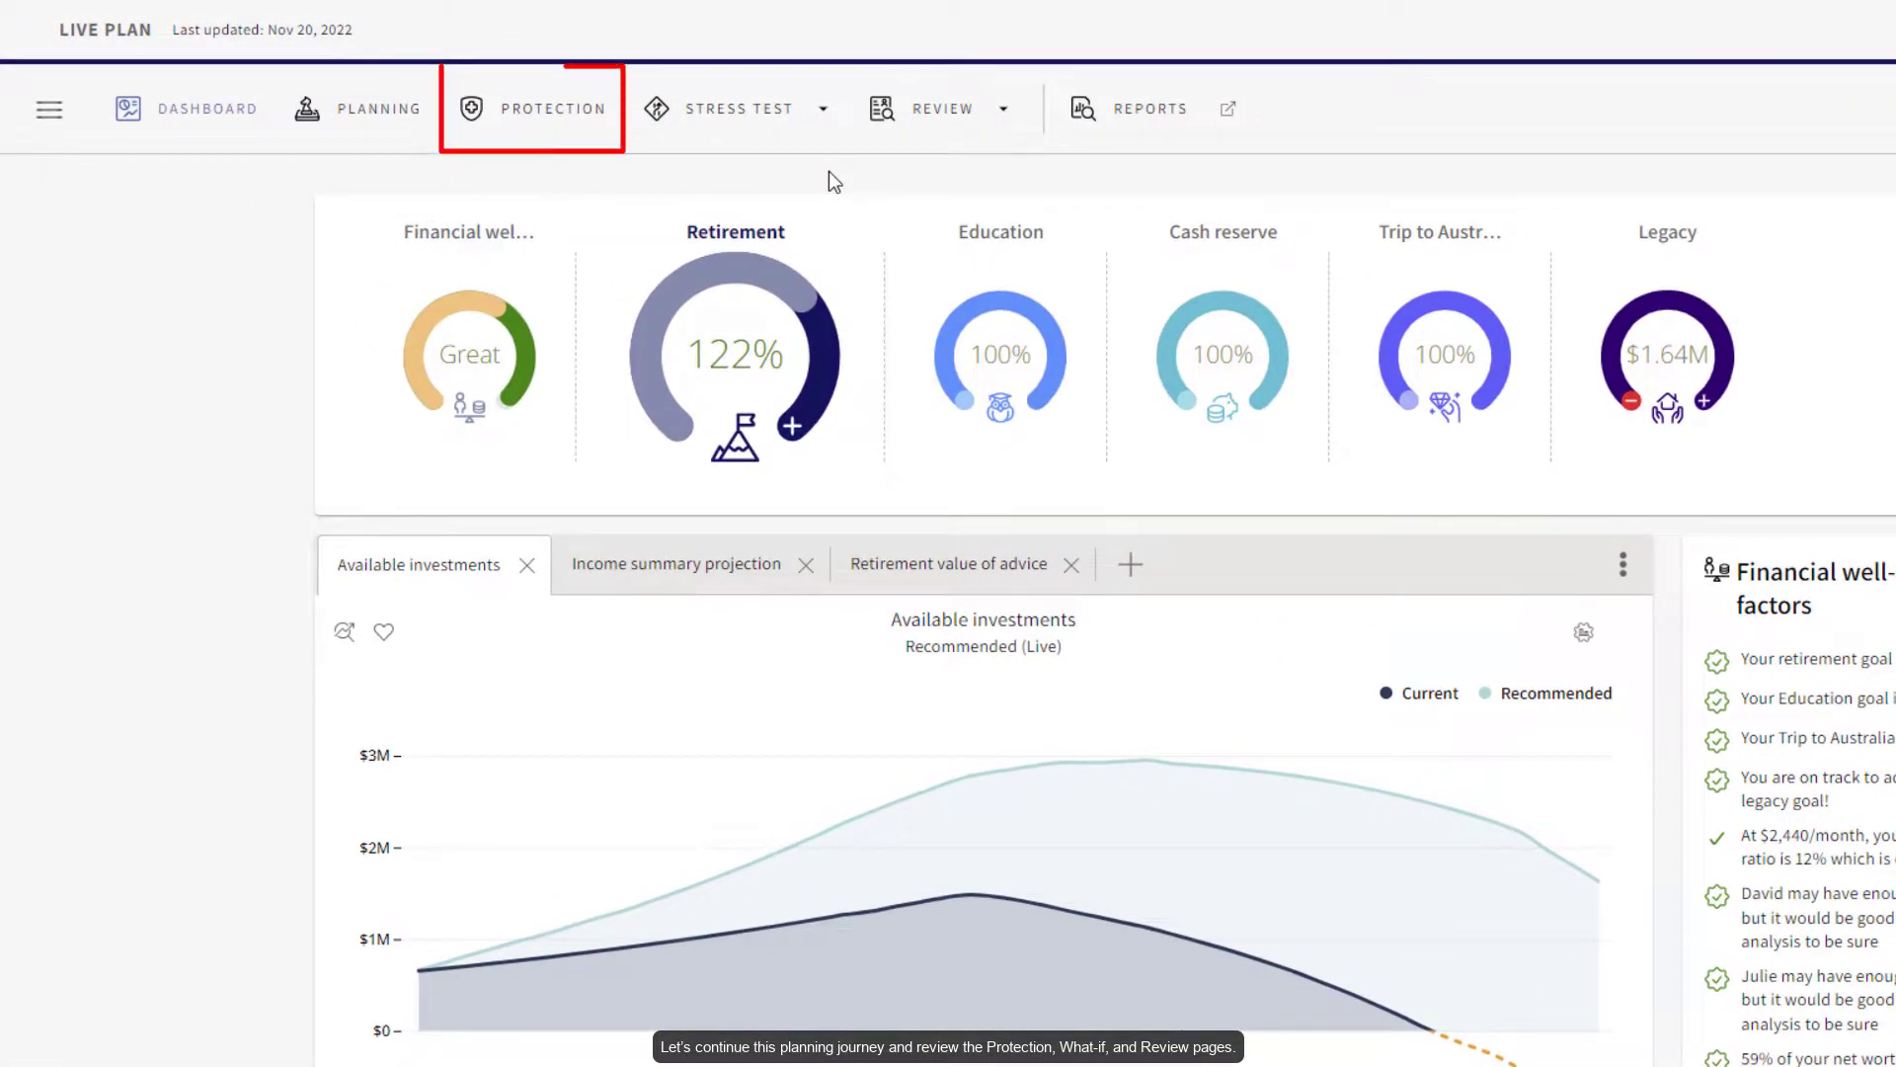
# - Add life, disability, long-term care and critical illness analyses on the Protection overview
pyautogui.click(825, 111)
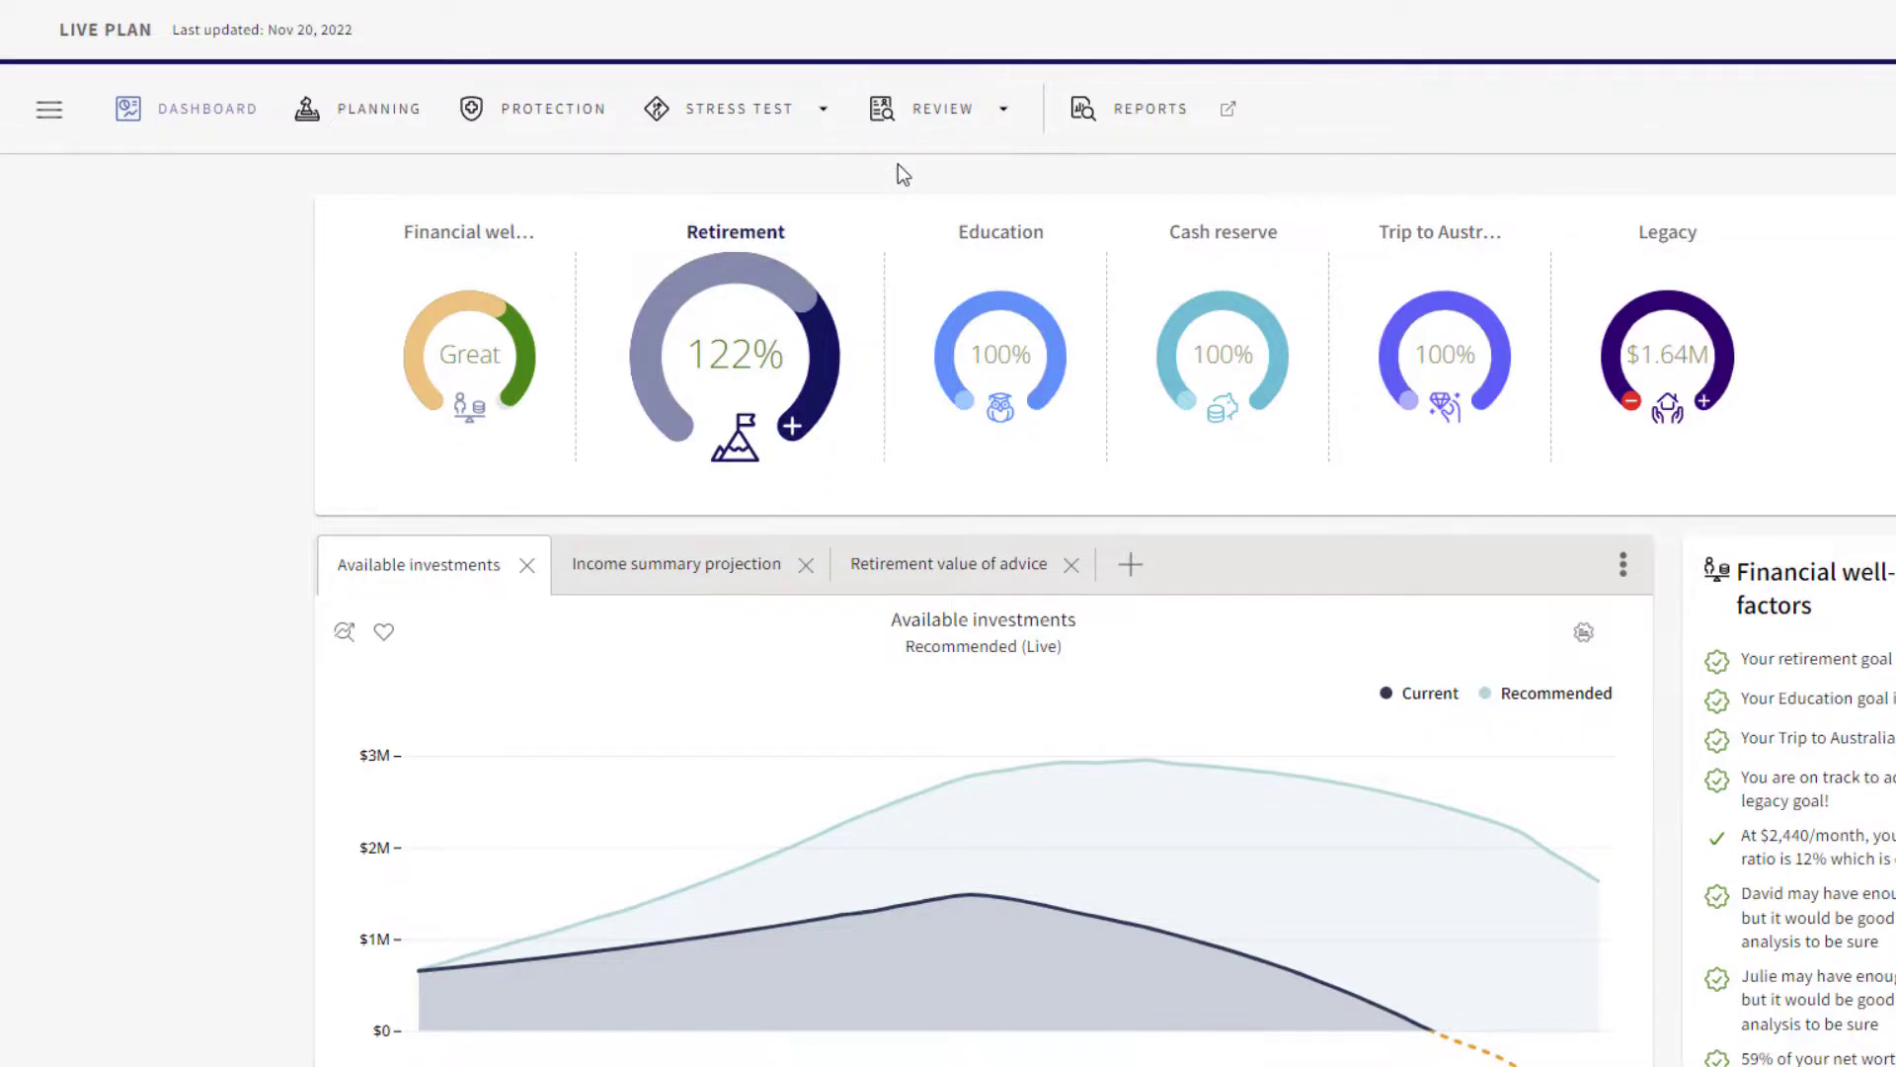
pyautogui.click(533, 108)
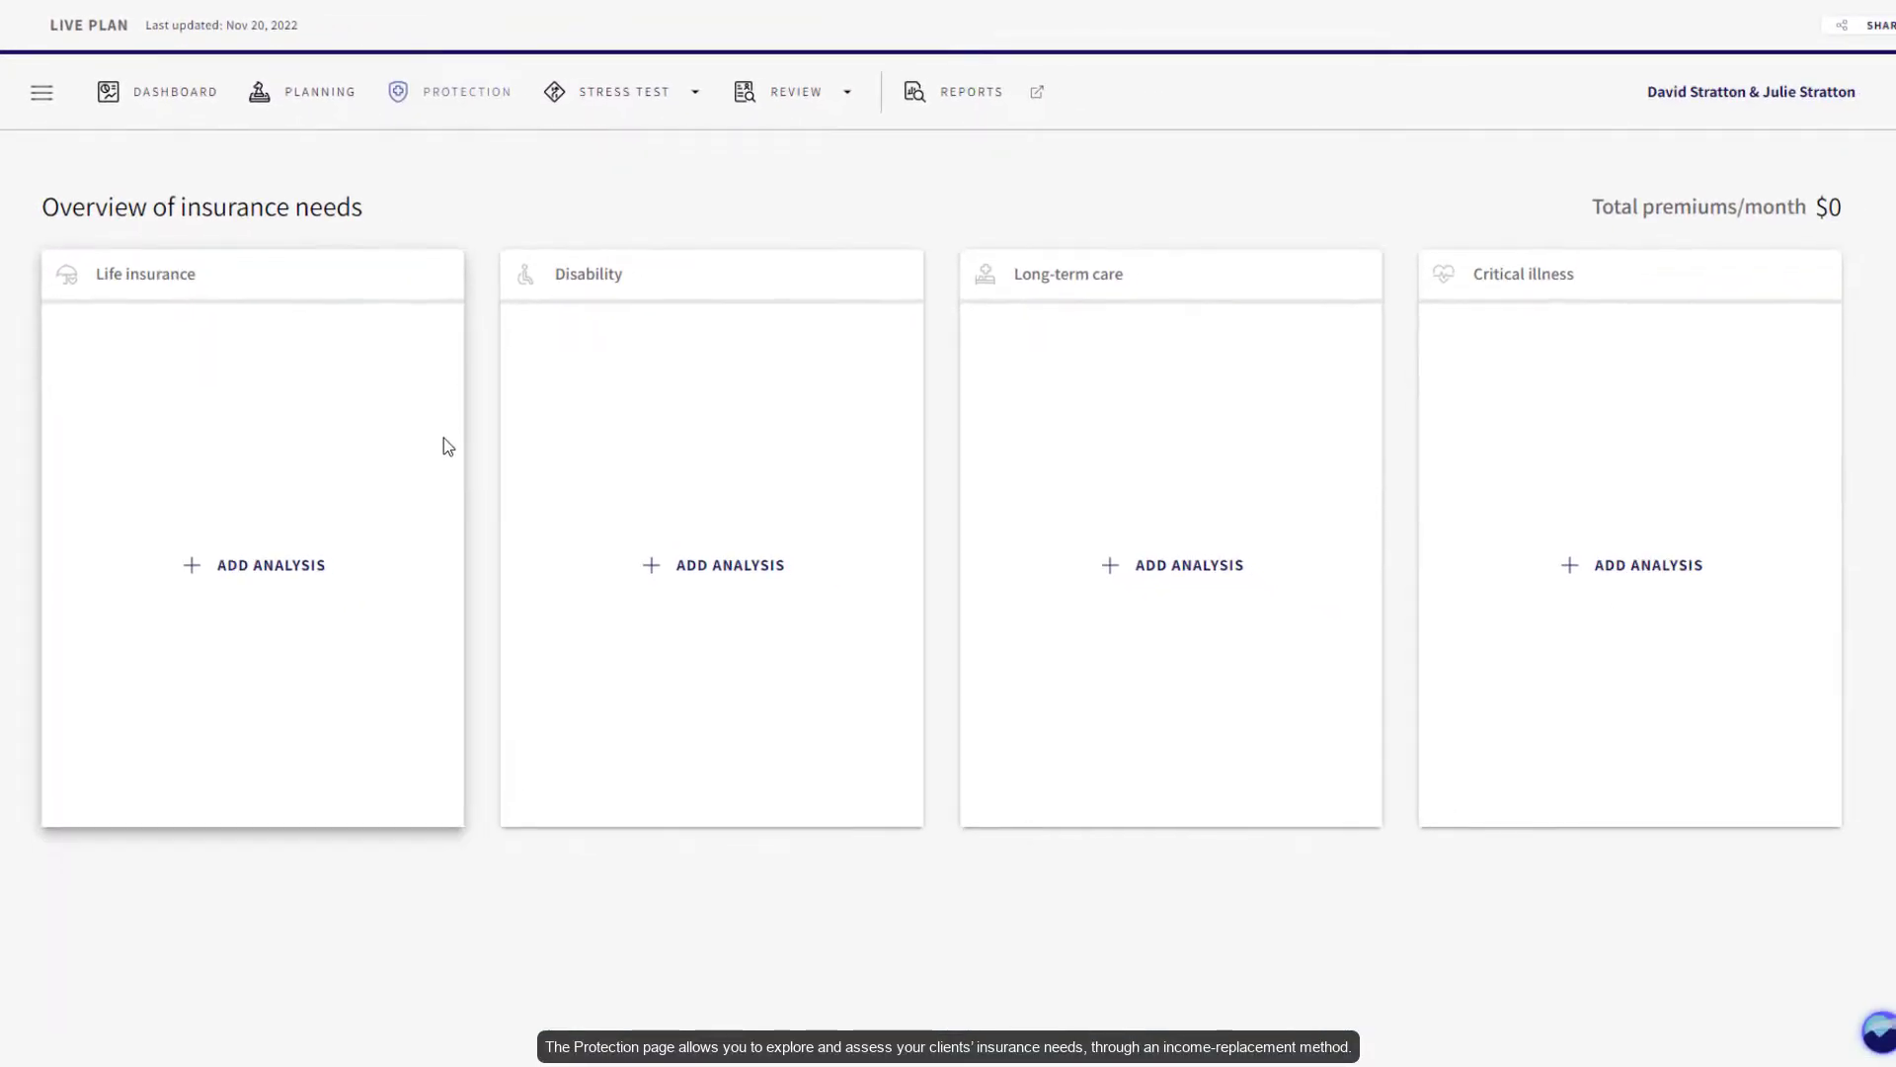
pyautogui.click(237, 534)
pyautogui.click(682, 593)
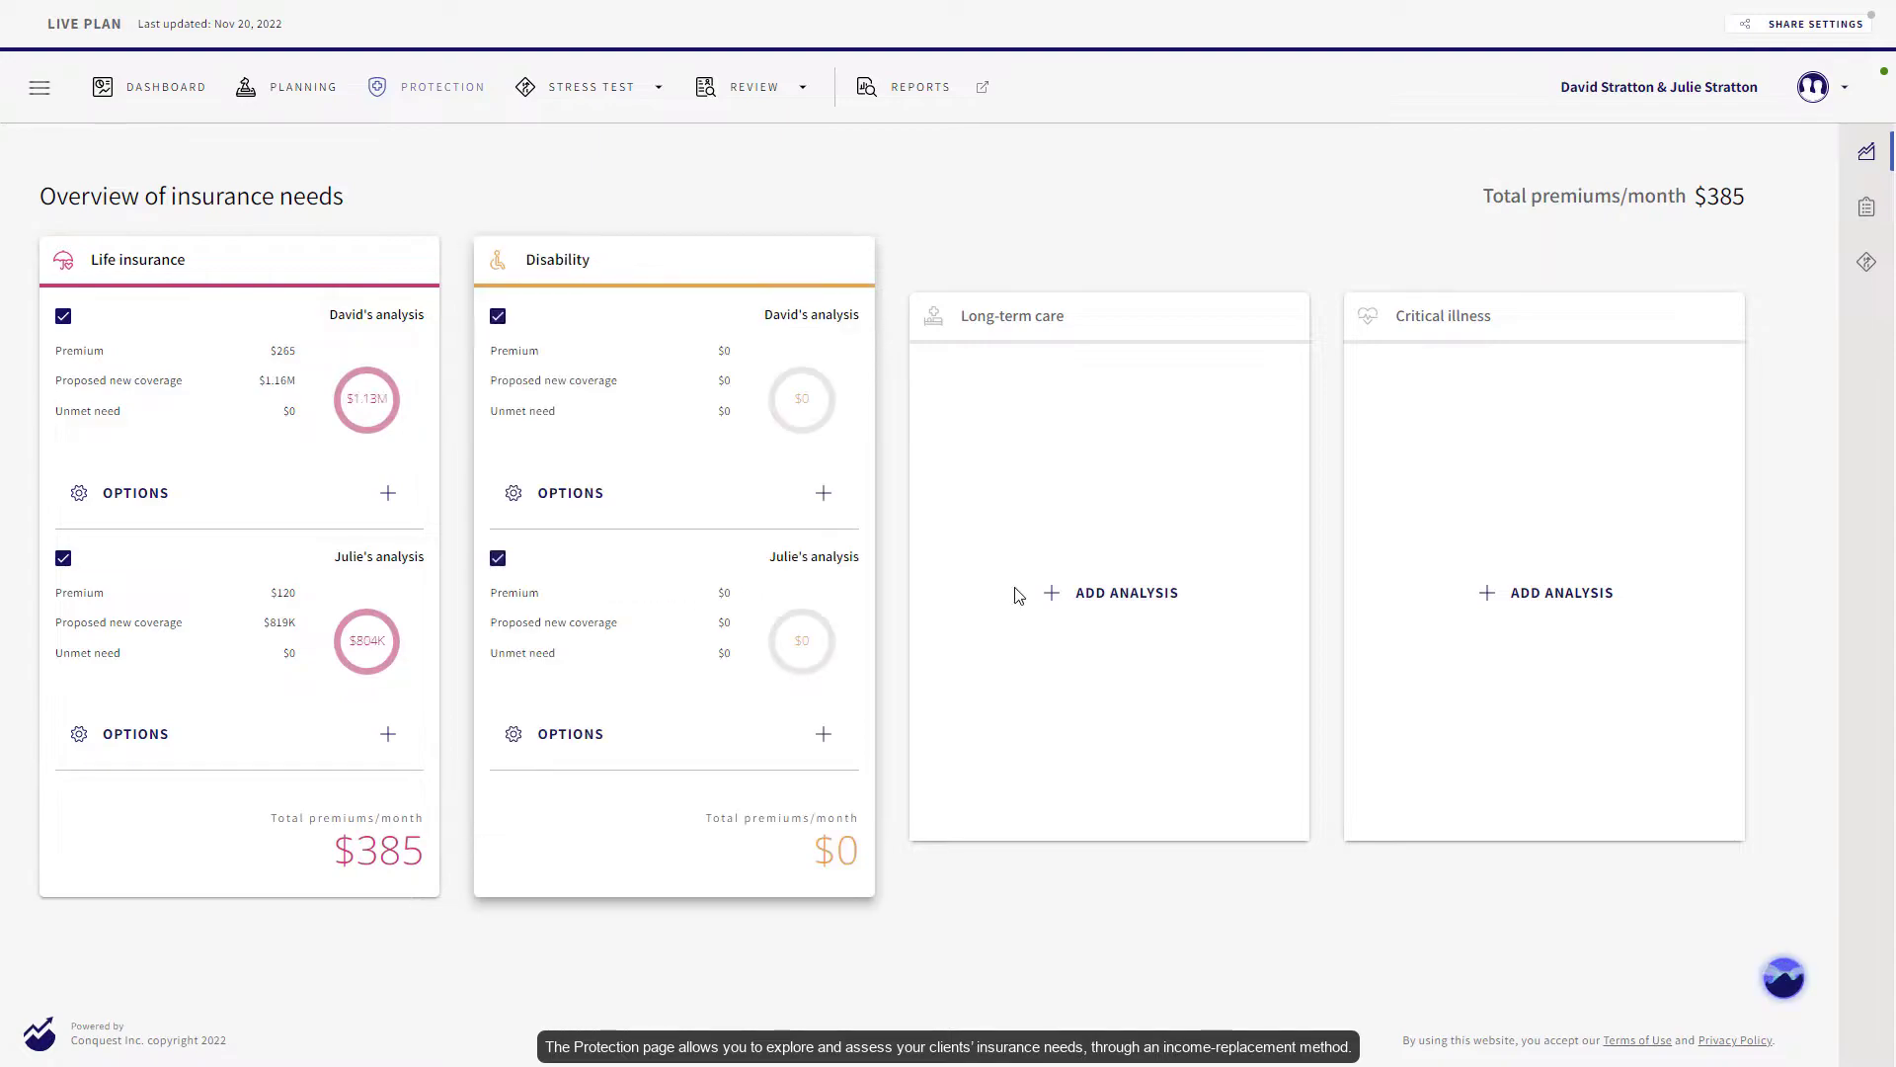
pyautogui.click(1126, 592)
pyautogui.click(1556, 594)
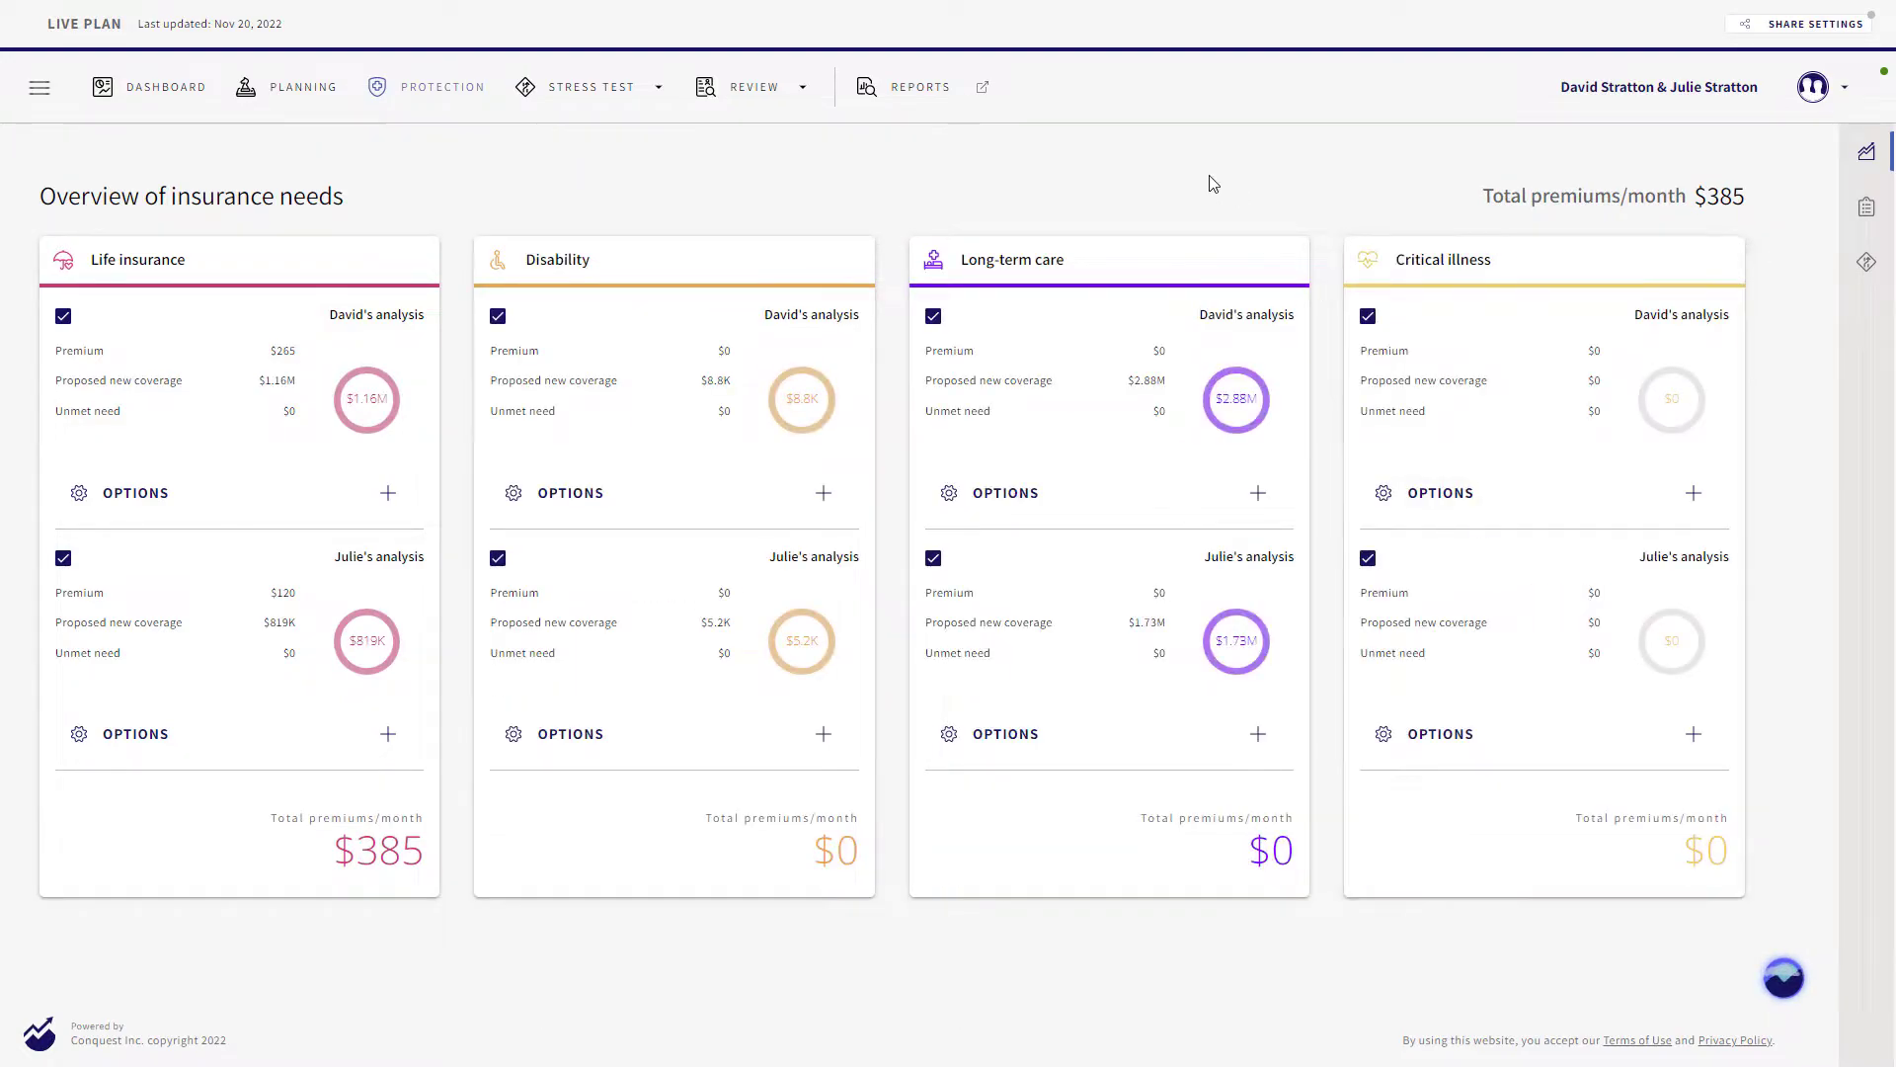
# - Add 'The market crashes' what-if scenario and view its effect on retirement
pyautogui.click(660, 89)
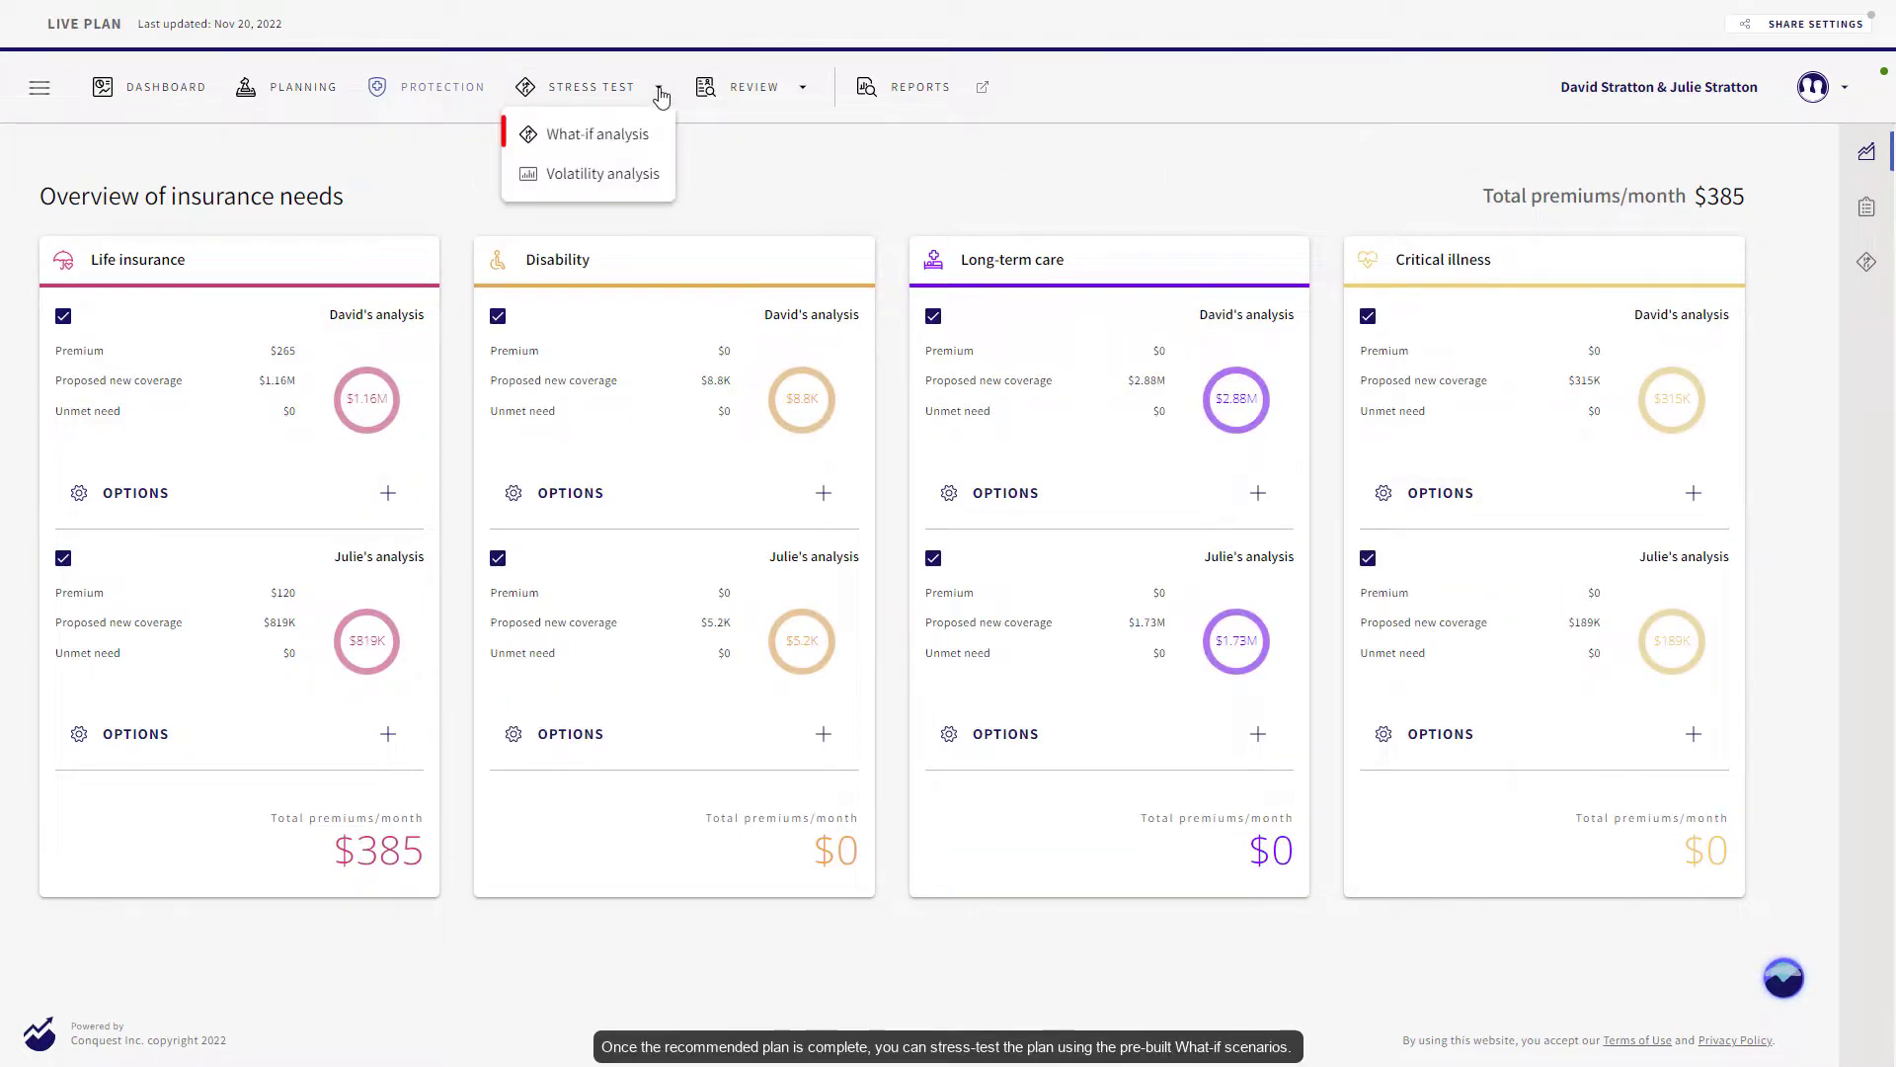
pyautogui.click(598, 133)
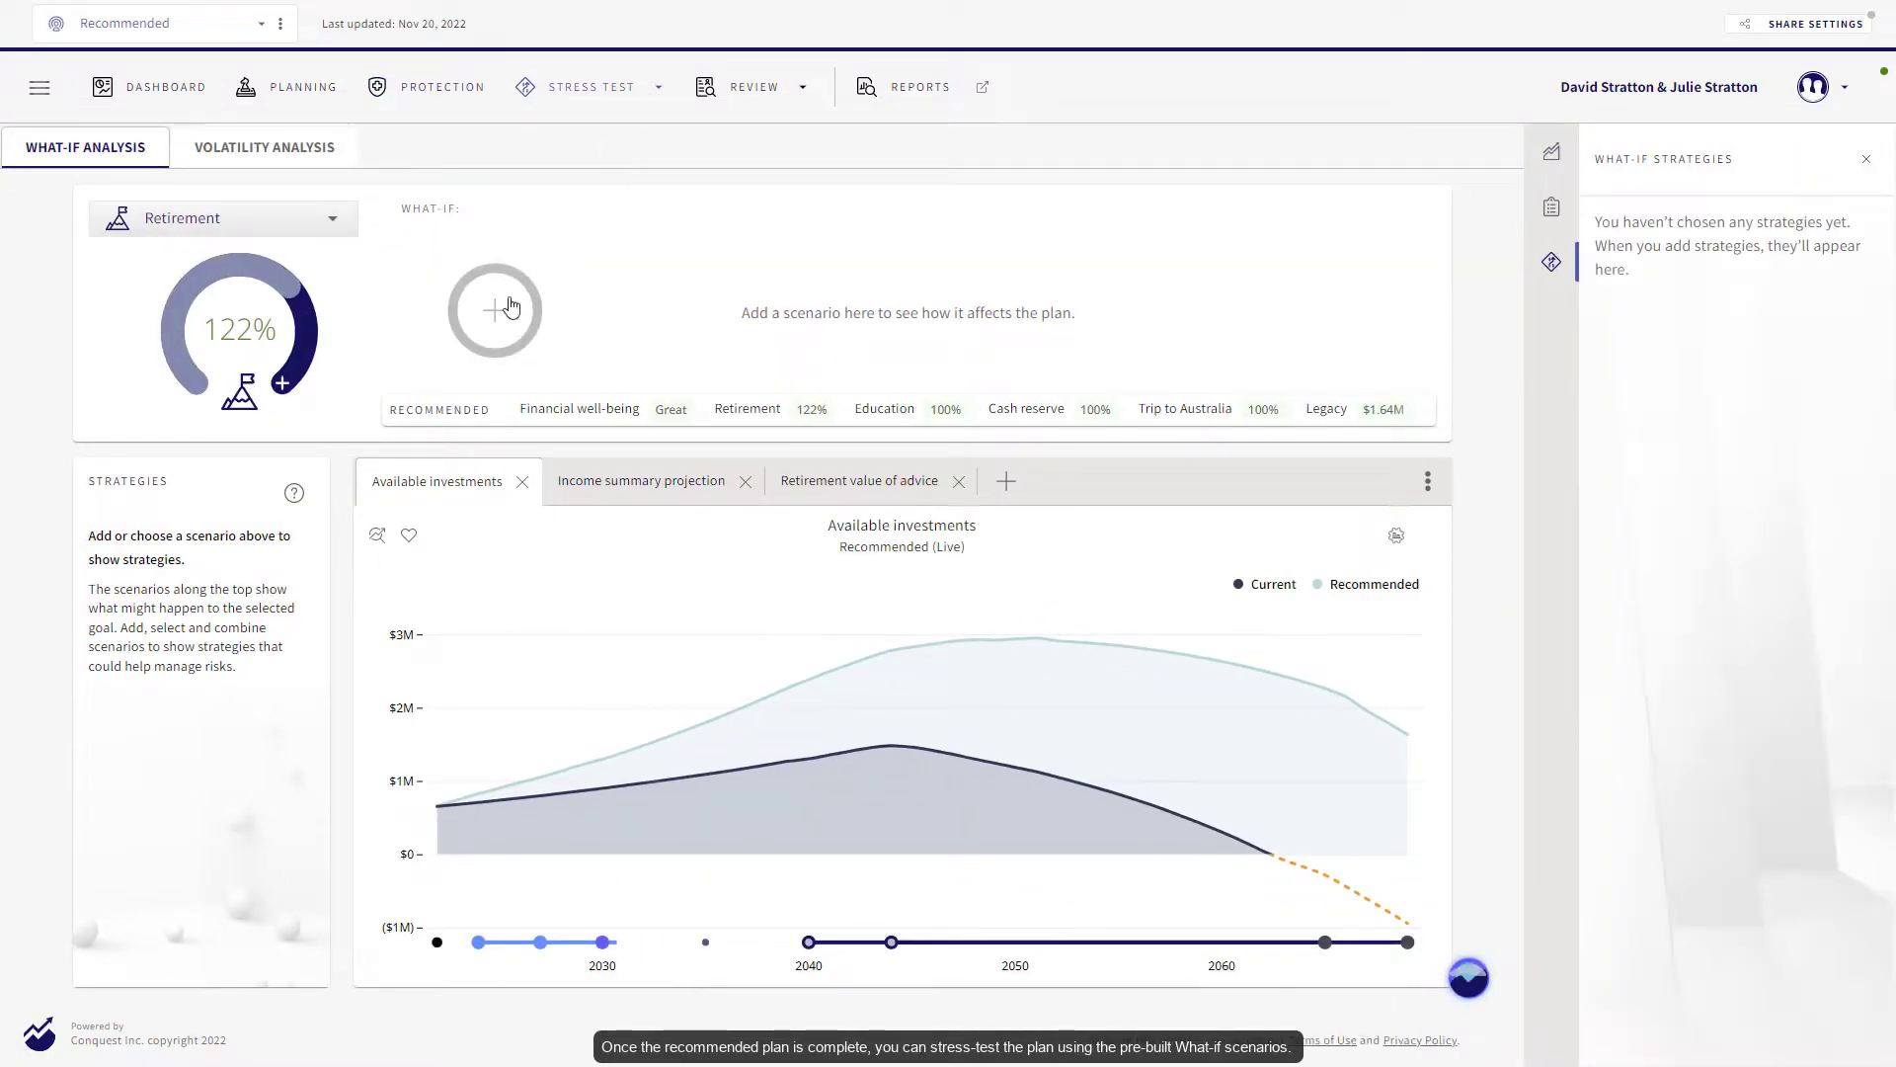
pyautogui.click(507, 306)
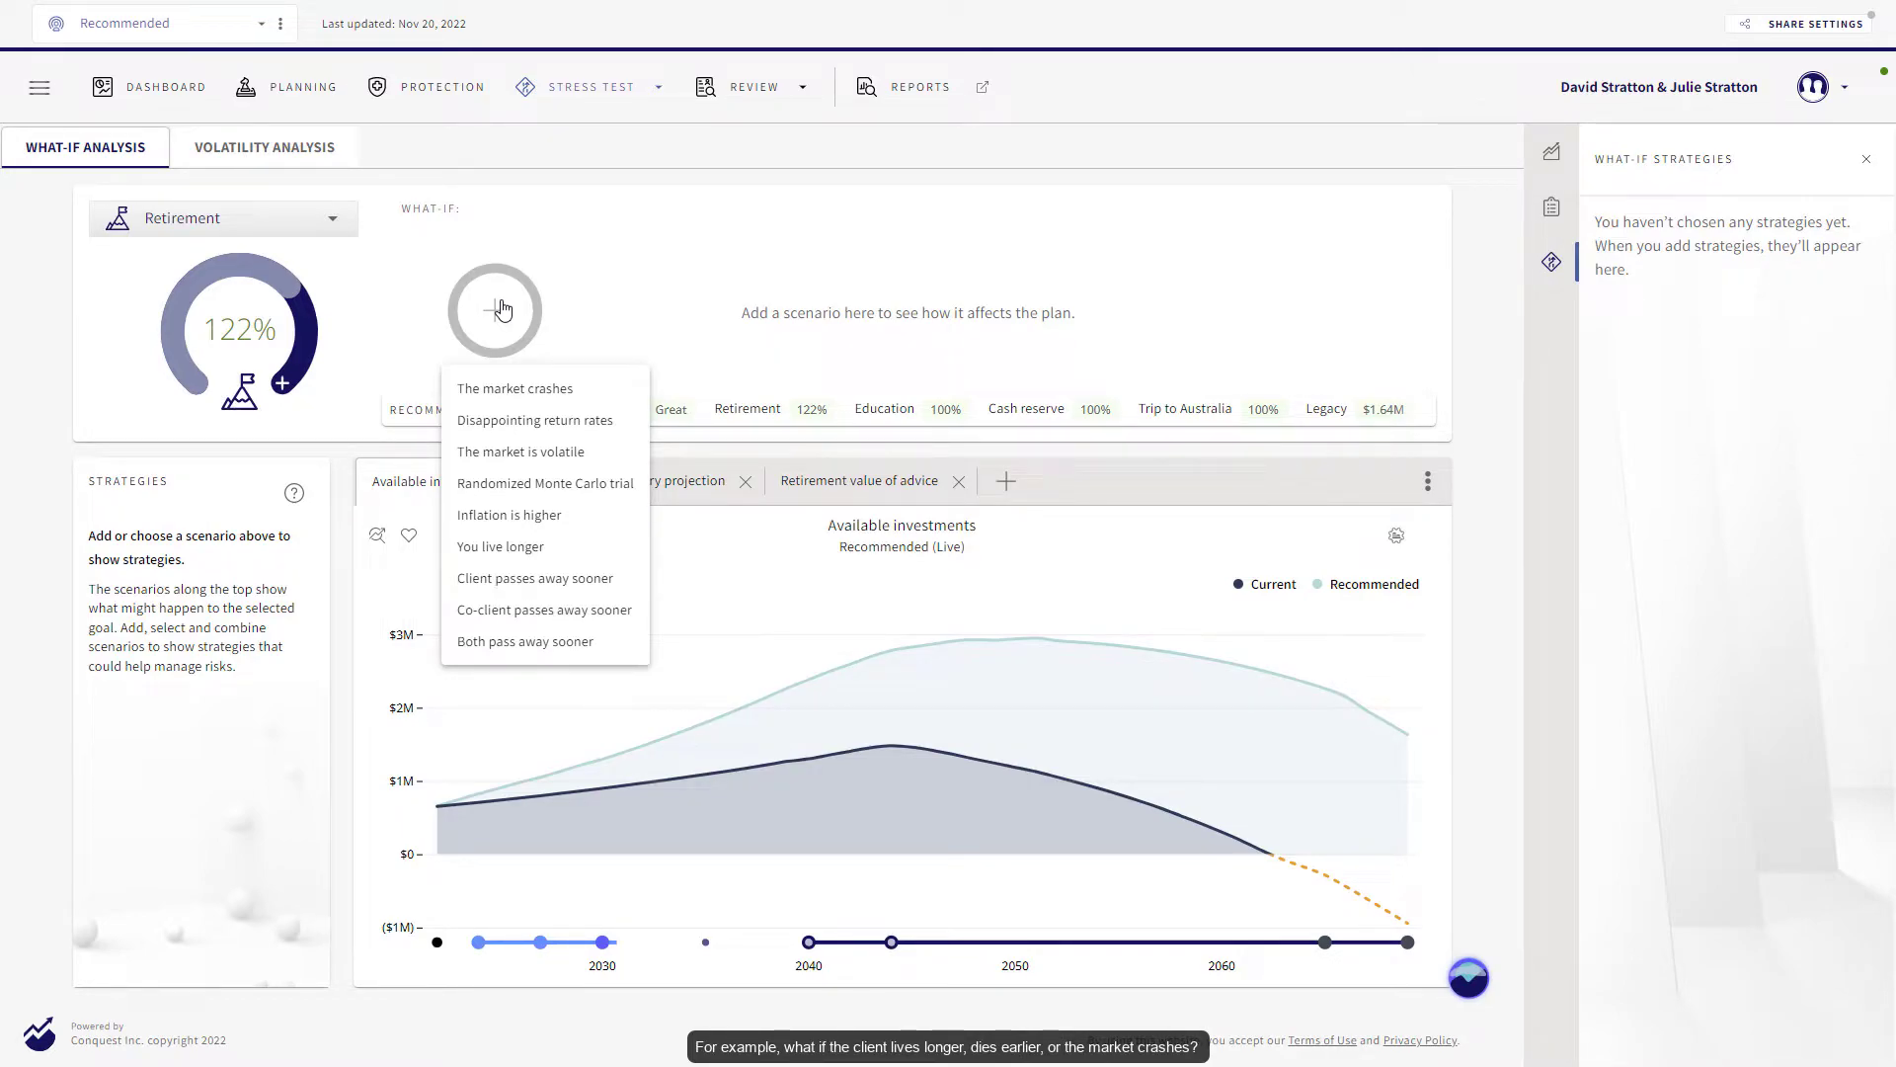
pyautogui.click(515, 388)
pyautogui.click(520, 307)
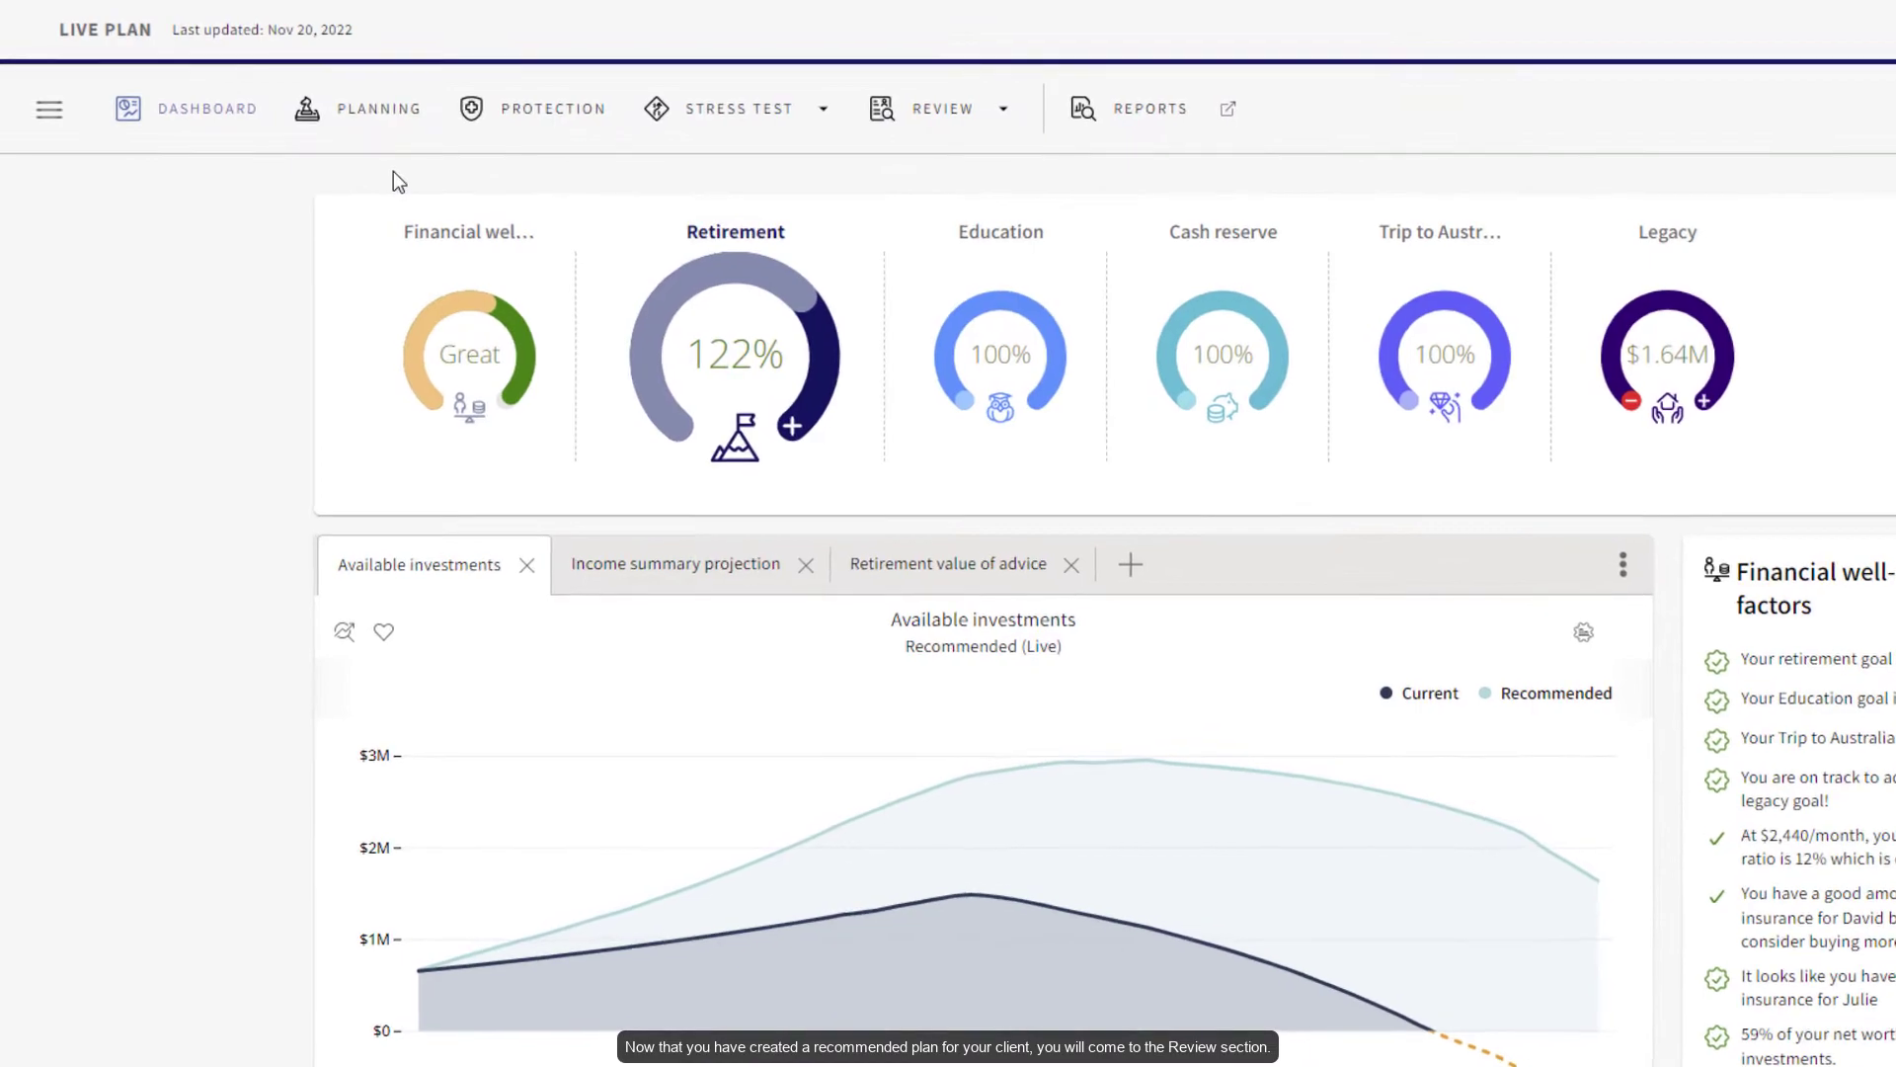
# - Run a plan integrity check and dismiss its no-concerns result
pyautogui.click(1009, 114)
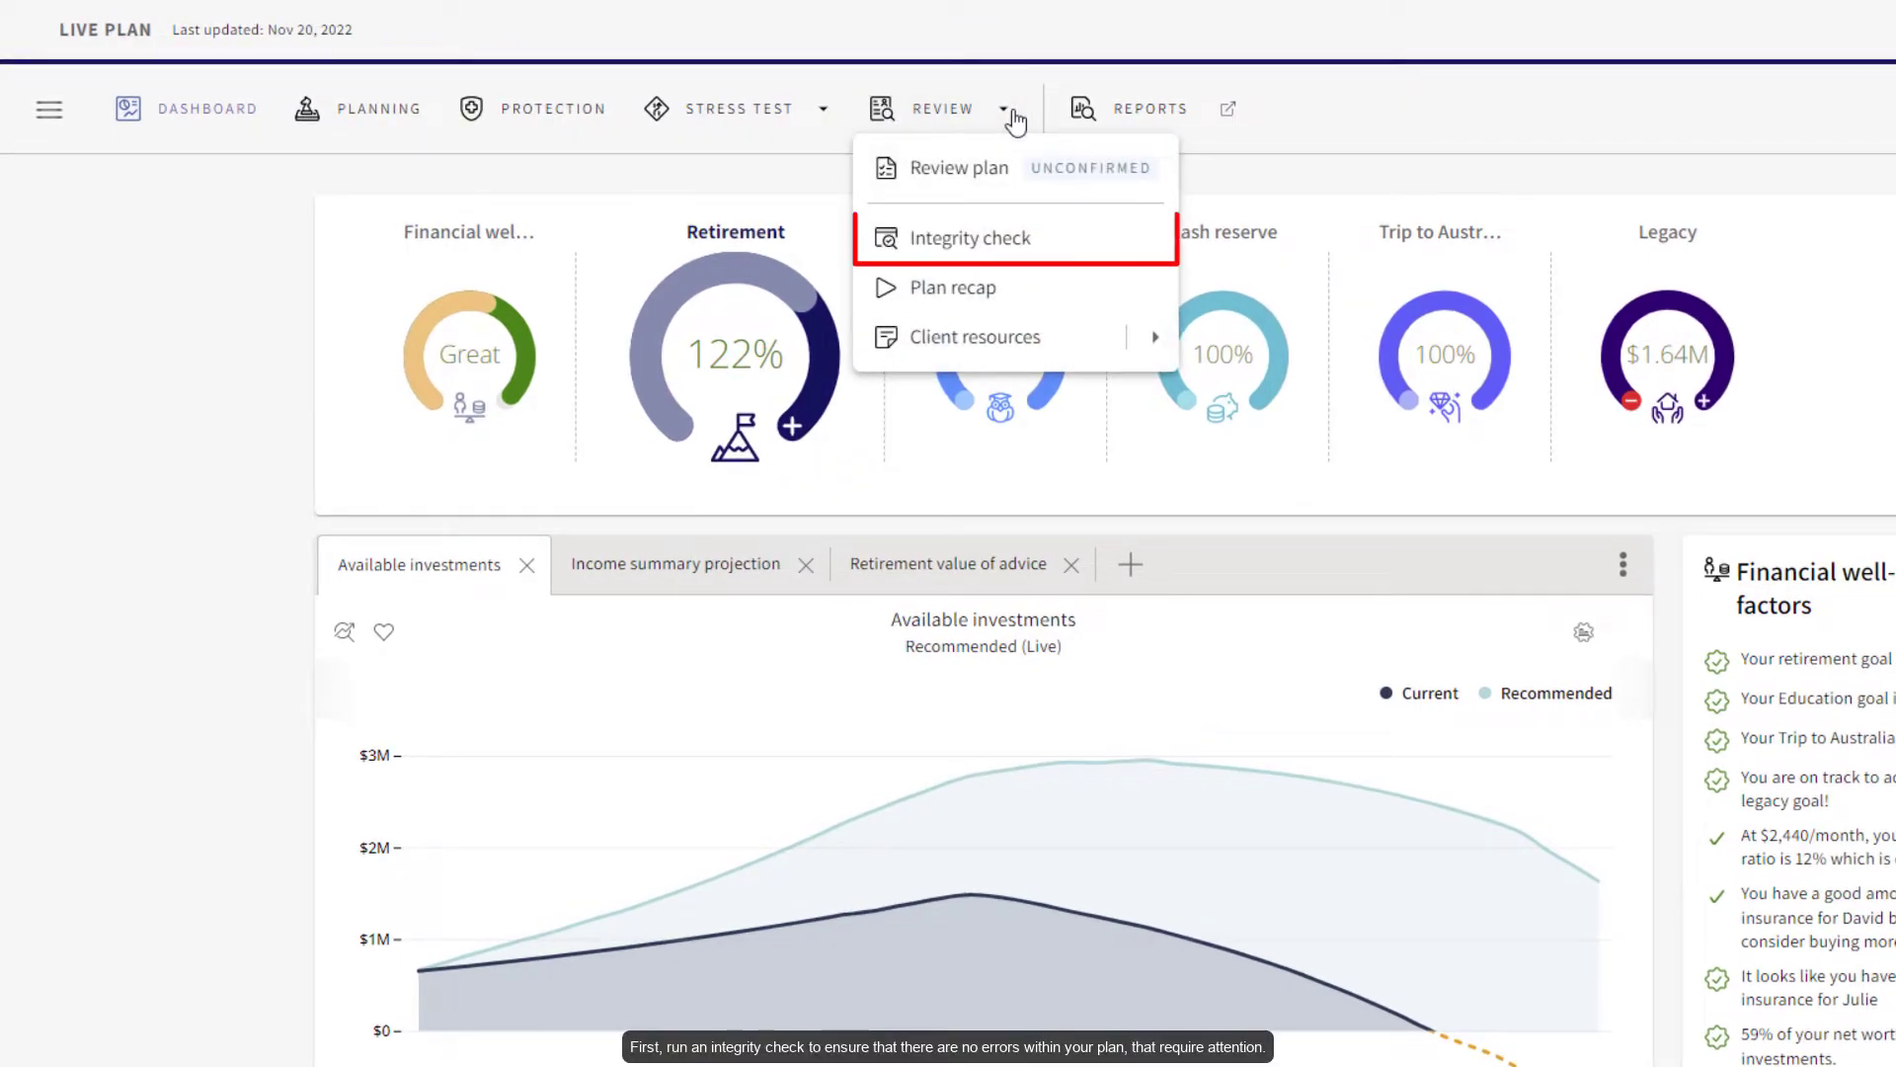
pyautogui.click(971, 238)
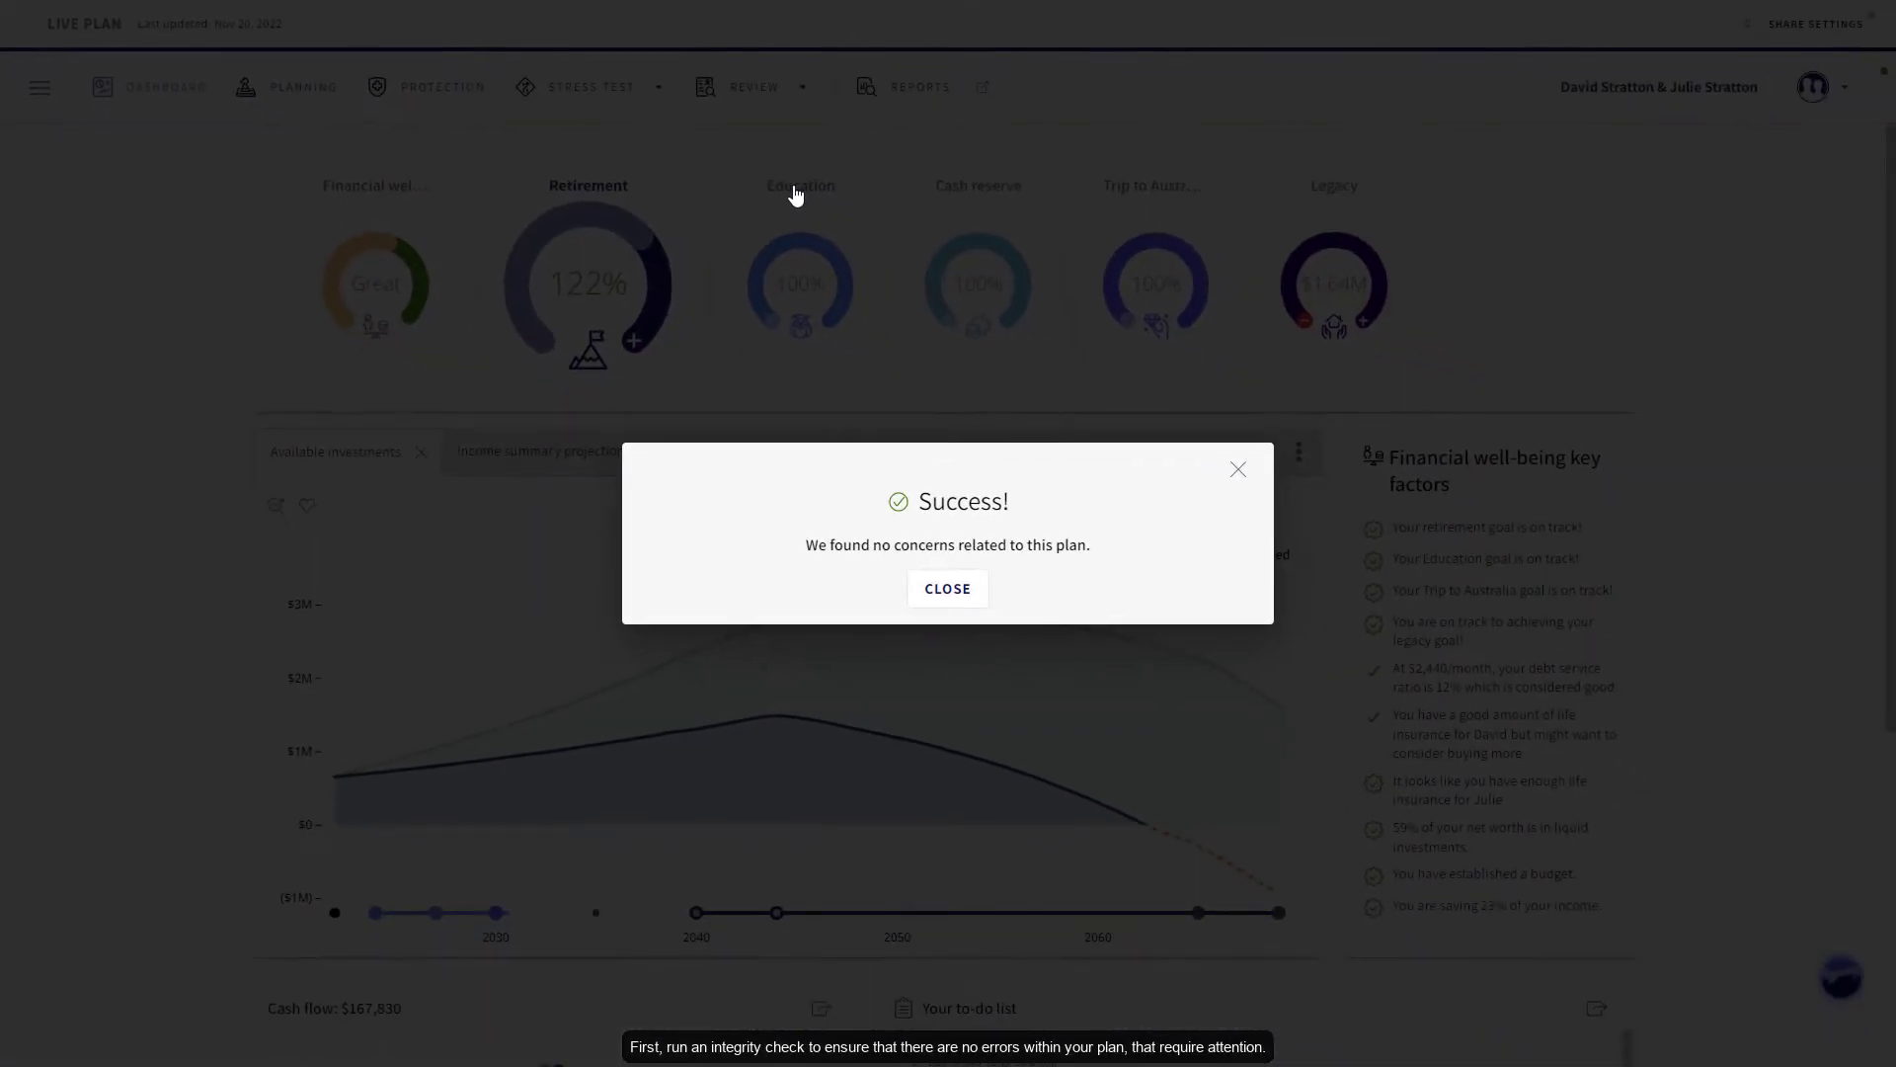
pyautogui.click(933, 594)
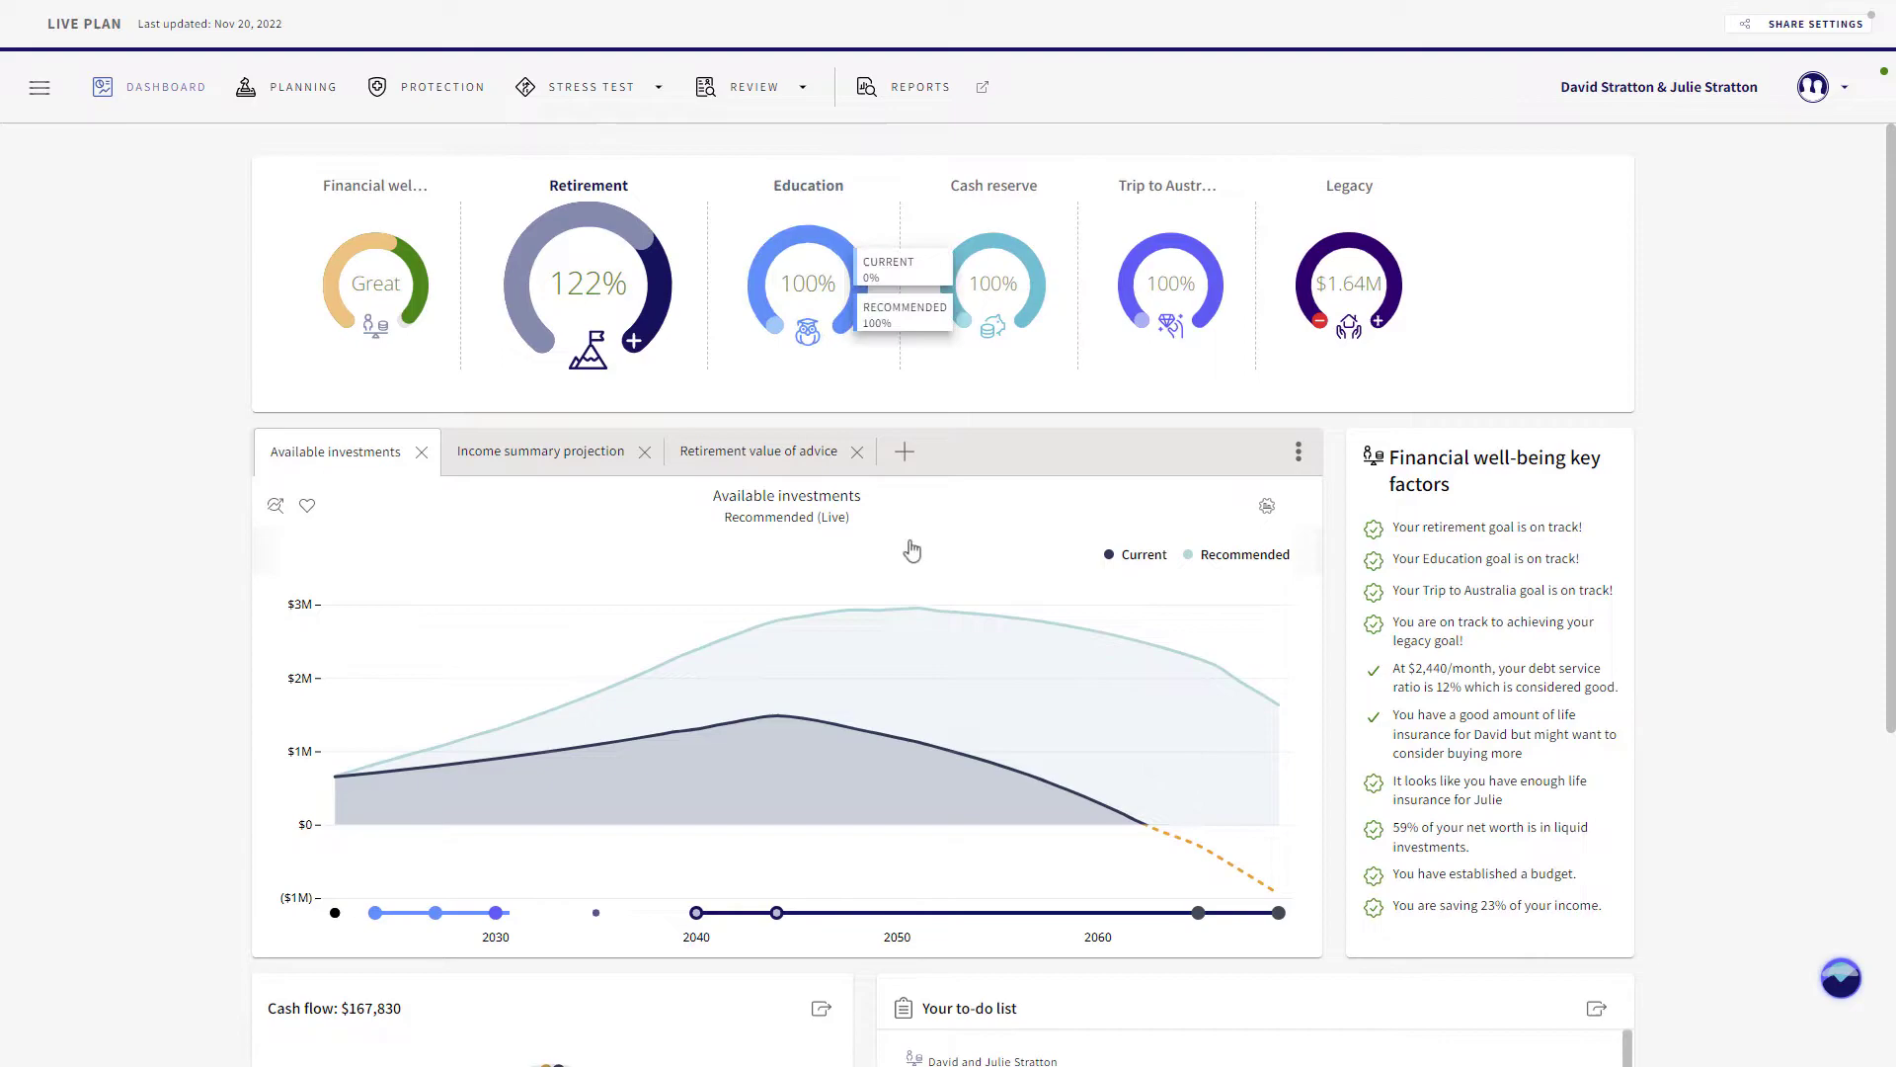
# - Step through the plan recap to the goals summary, then leave it
pyautogui.click(802, 84)
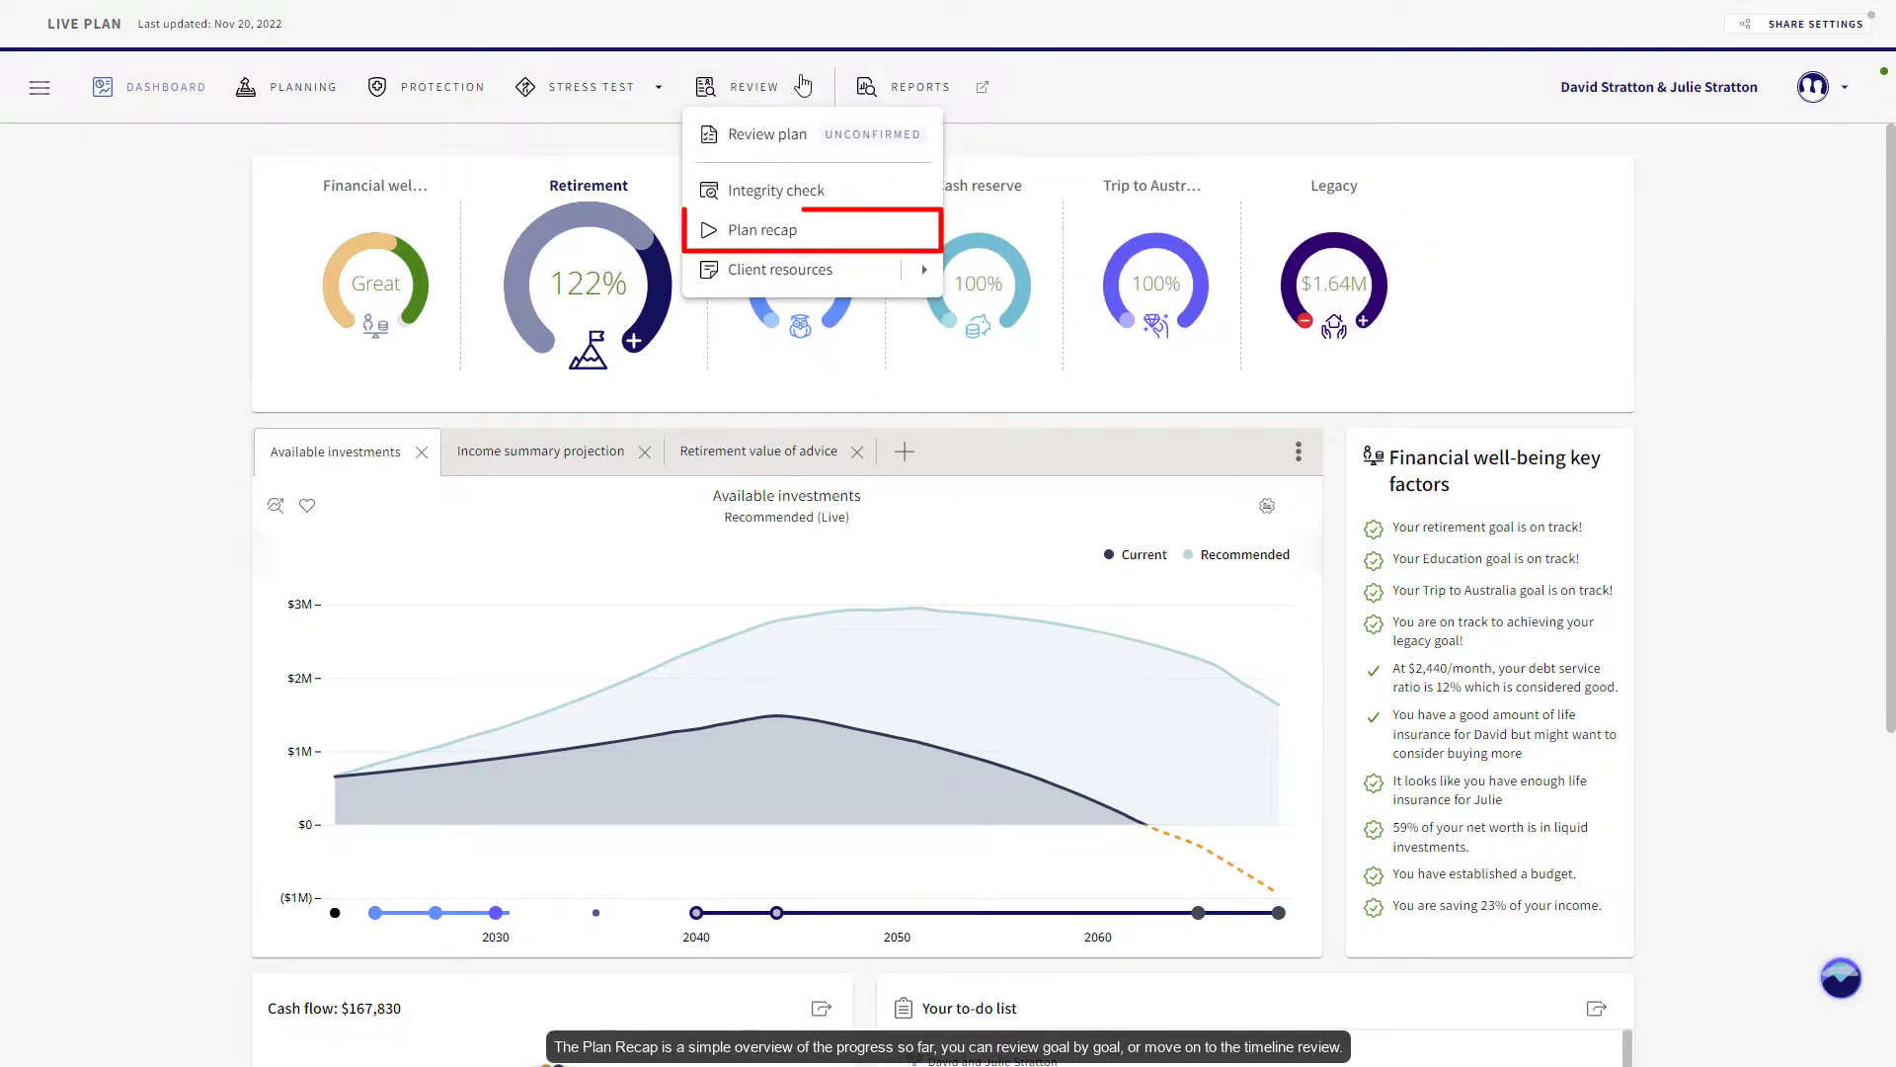
pyautogui.click(762, 231)
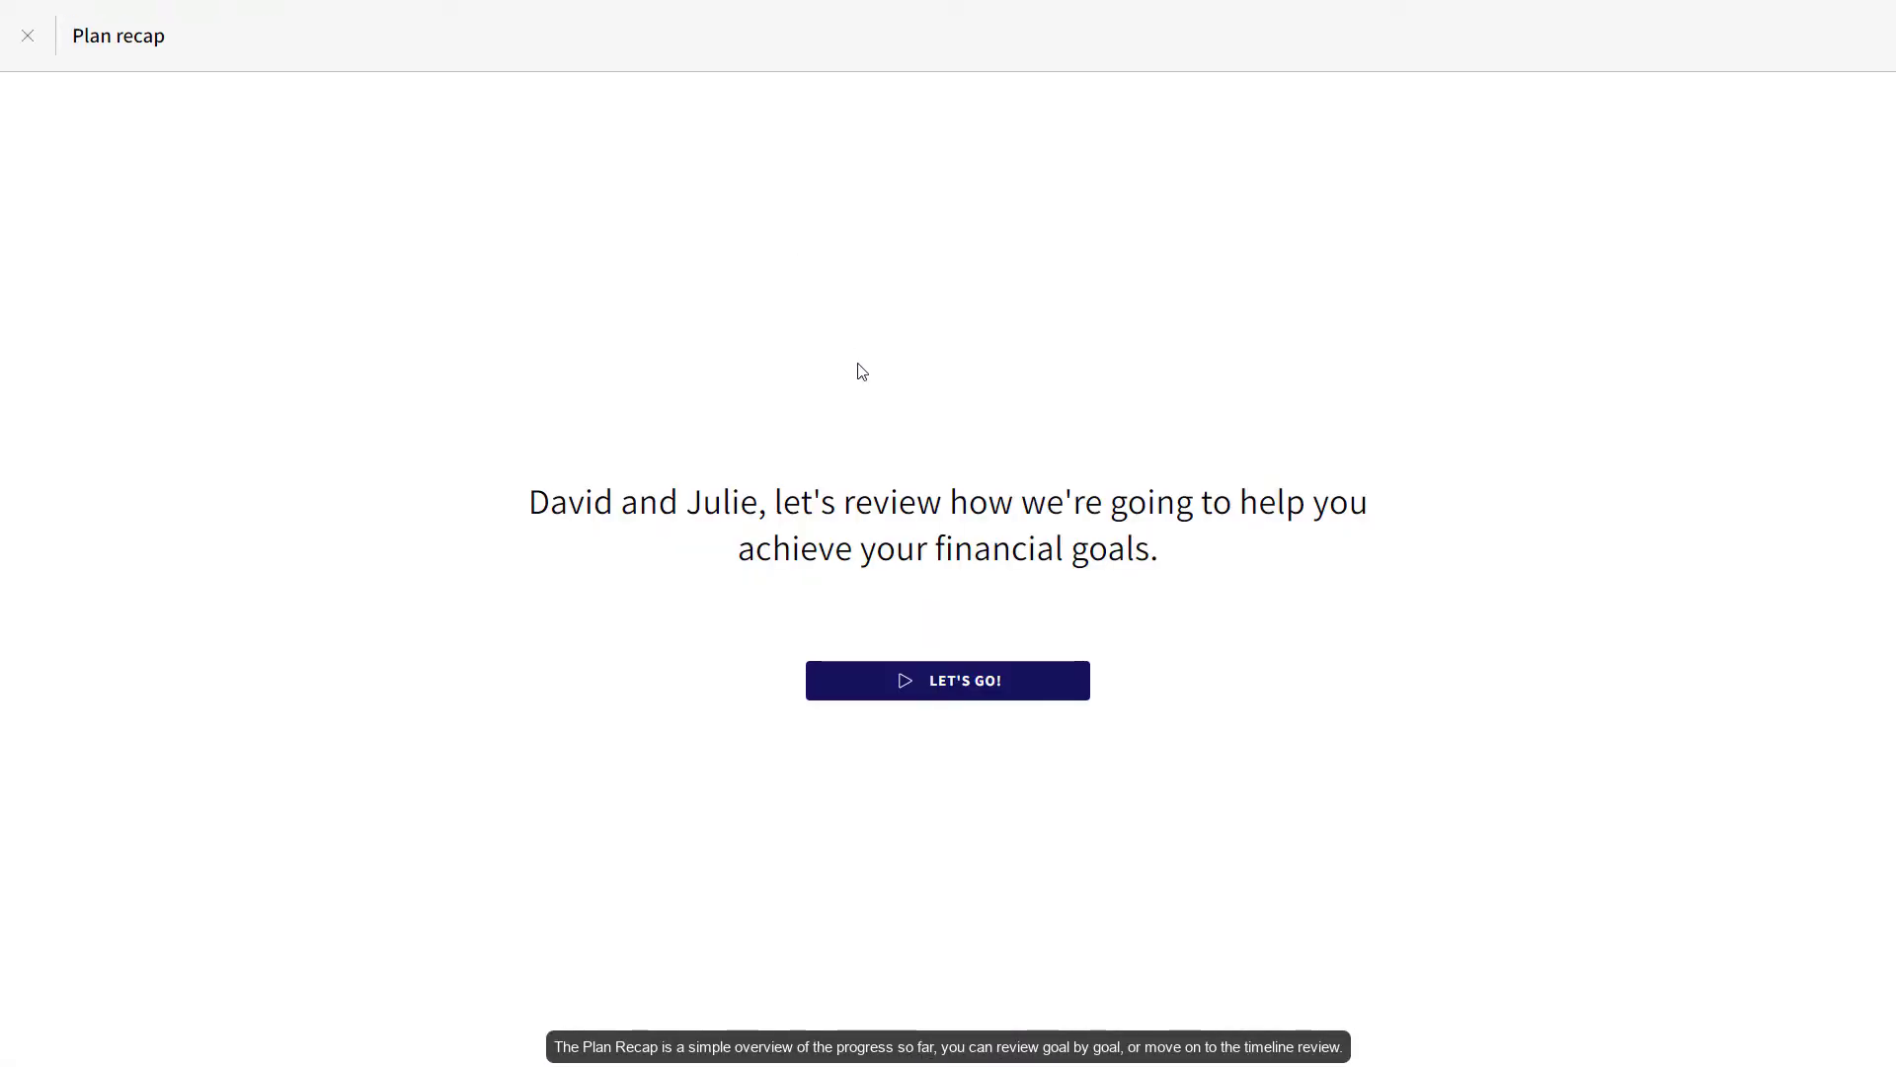
pyautogui.click(982, 671)
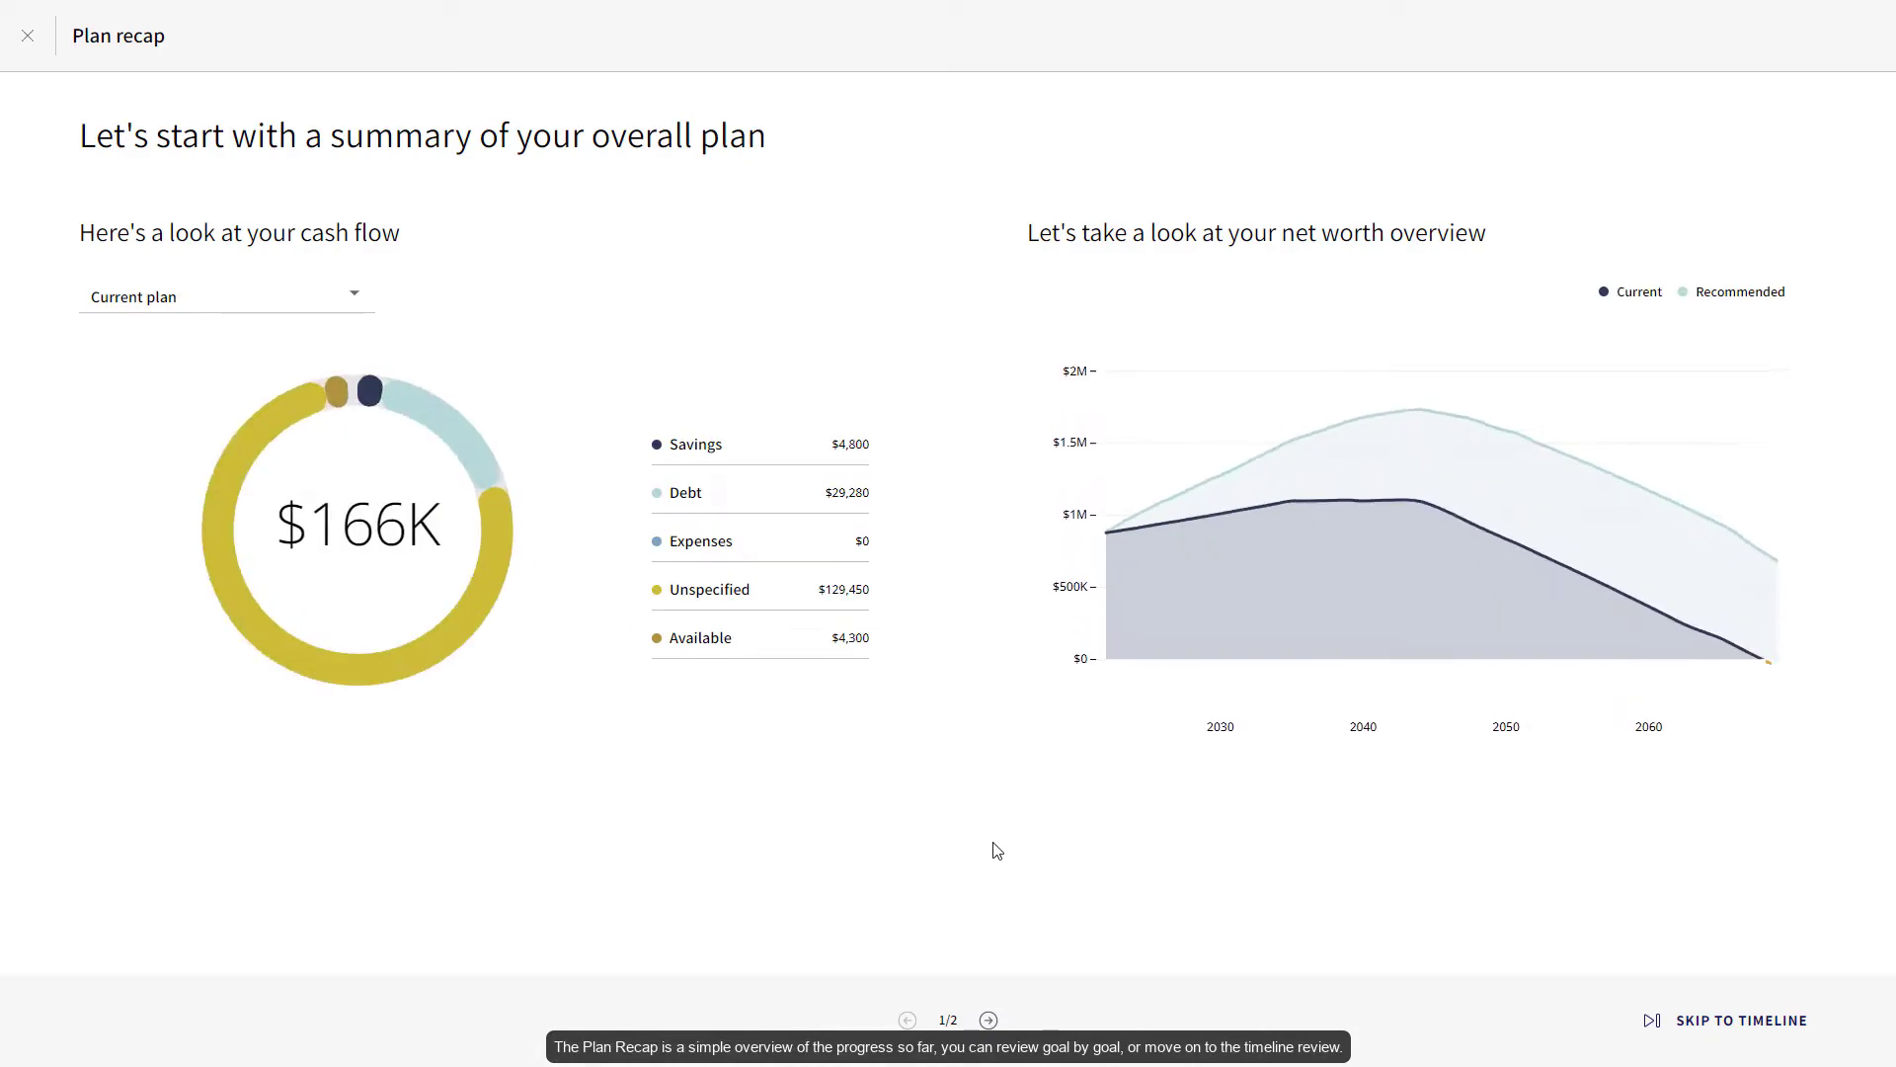
pyautogui.click(990, 1020)
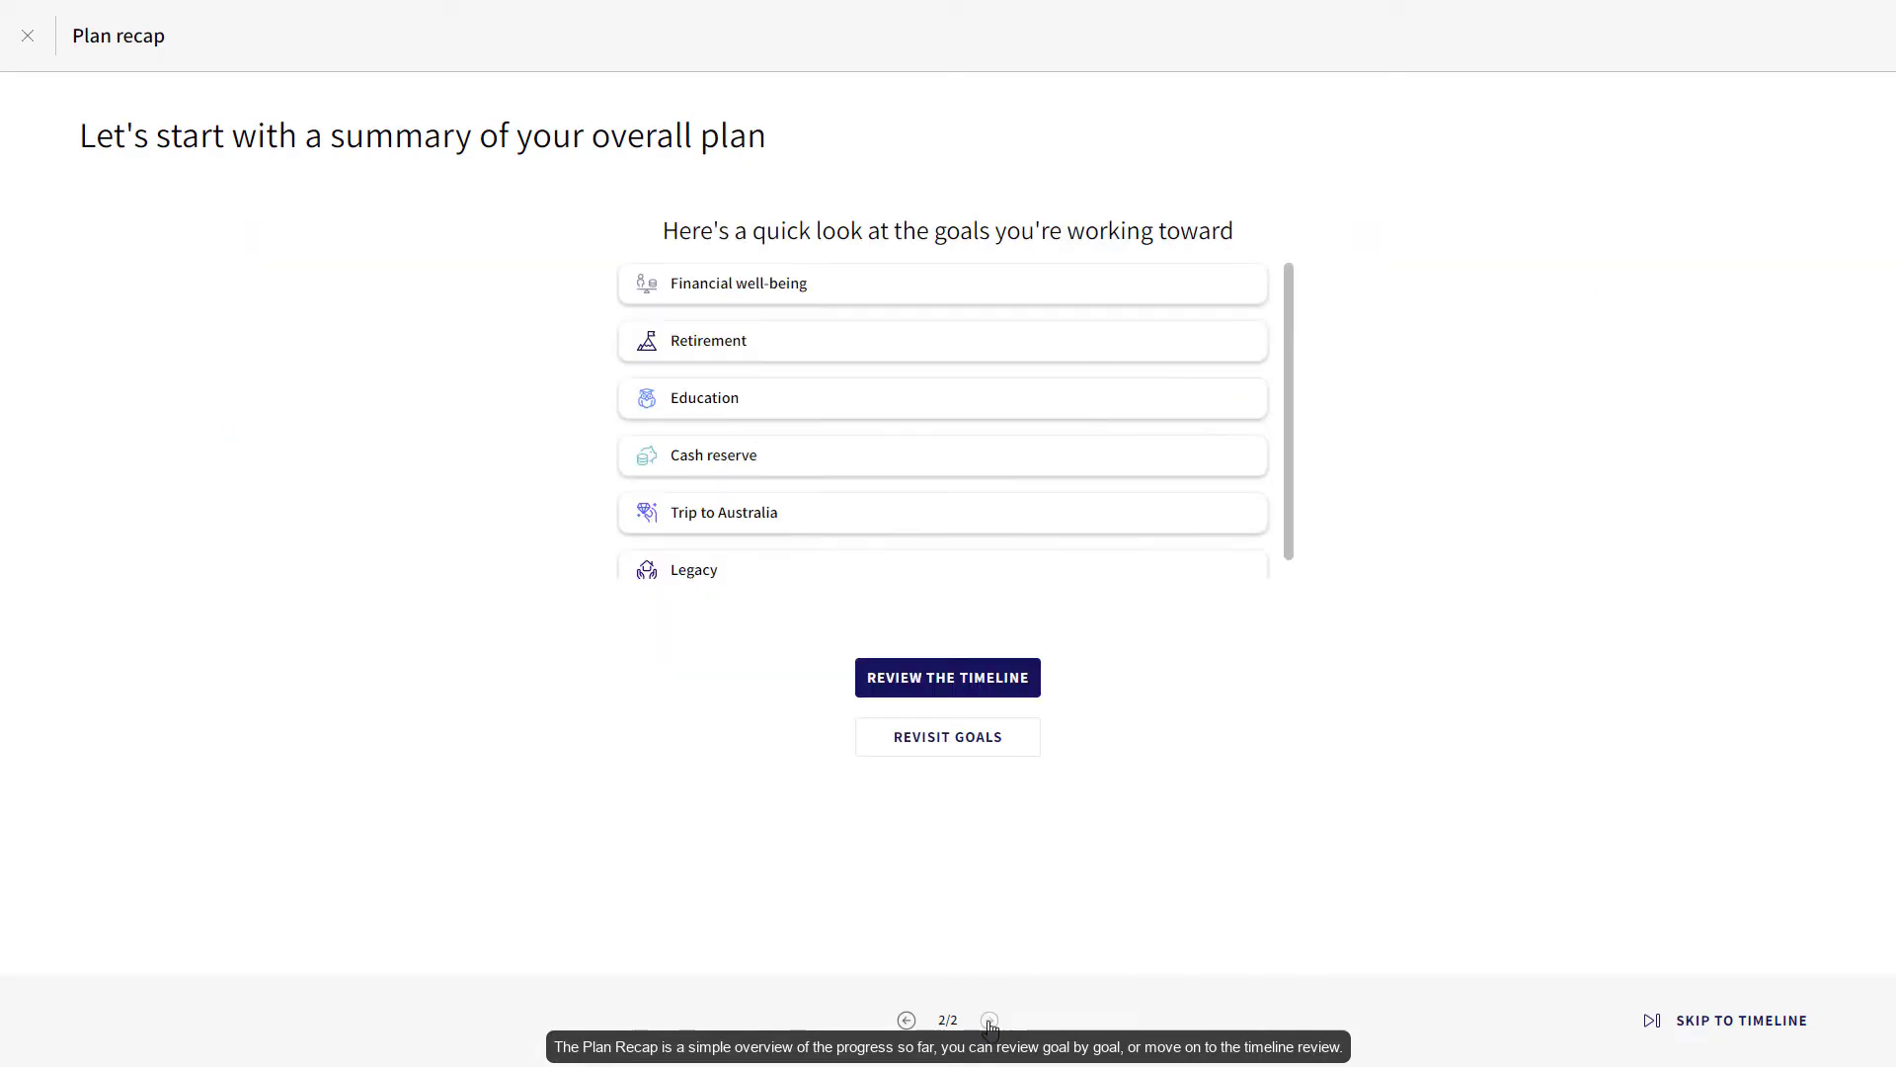
pyautogui.click(727, 350)
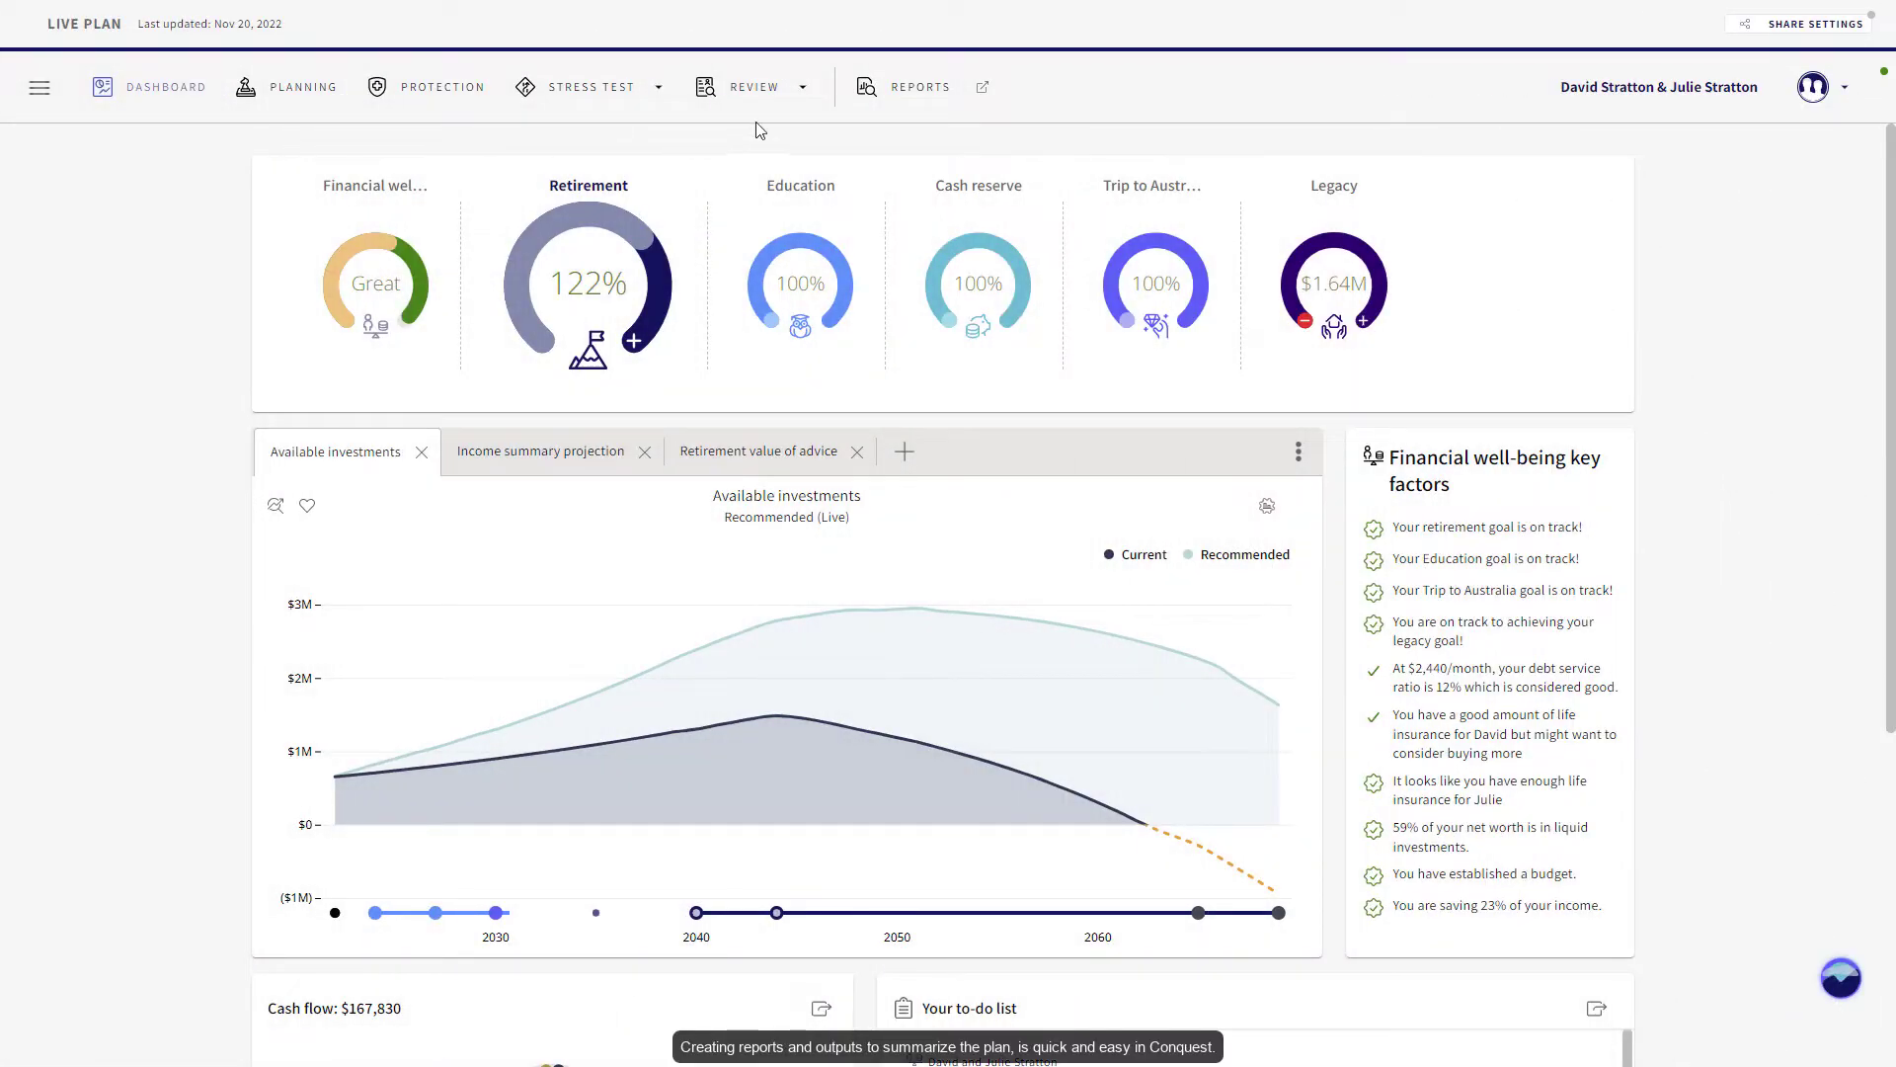
# - Generate the final PDF report without the plan notes and open it from Shared Reports
pyautogui.click(805, 88)
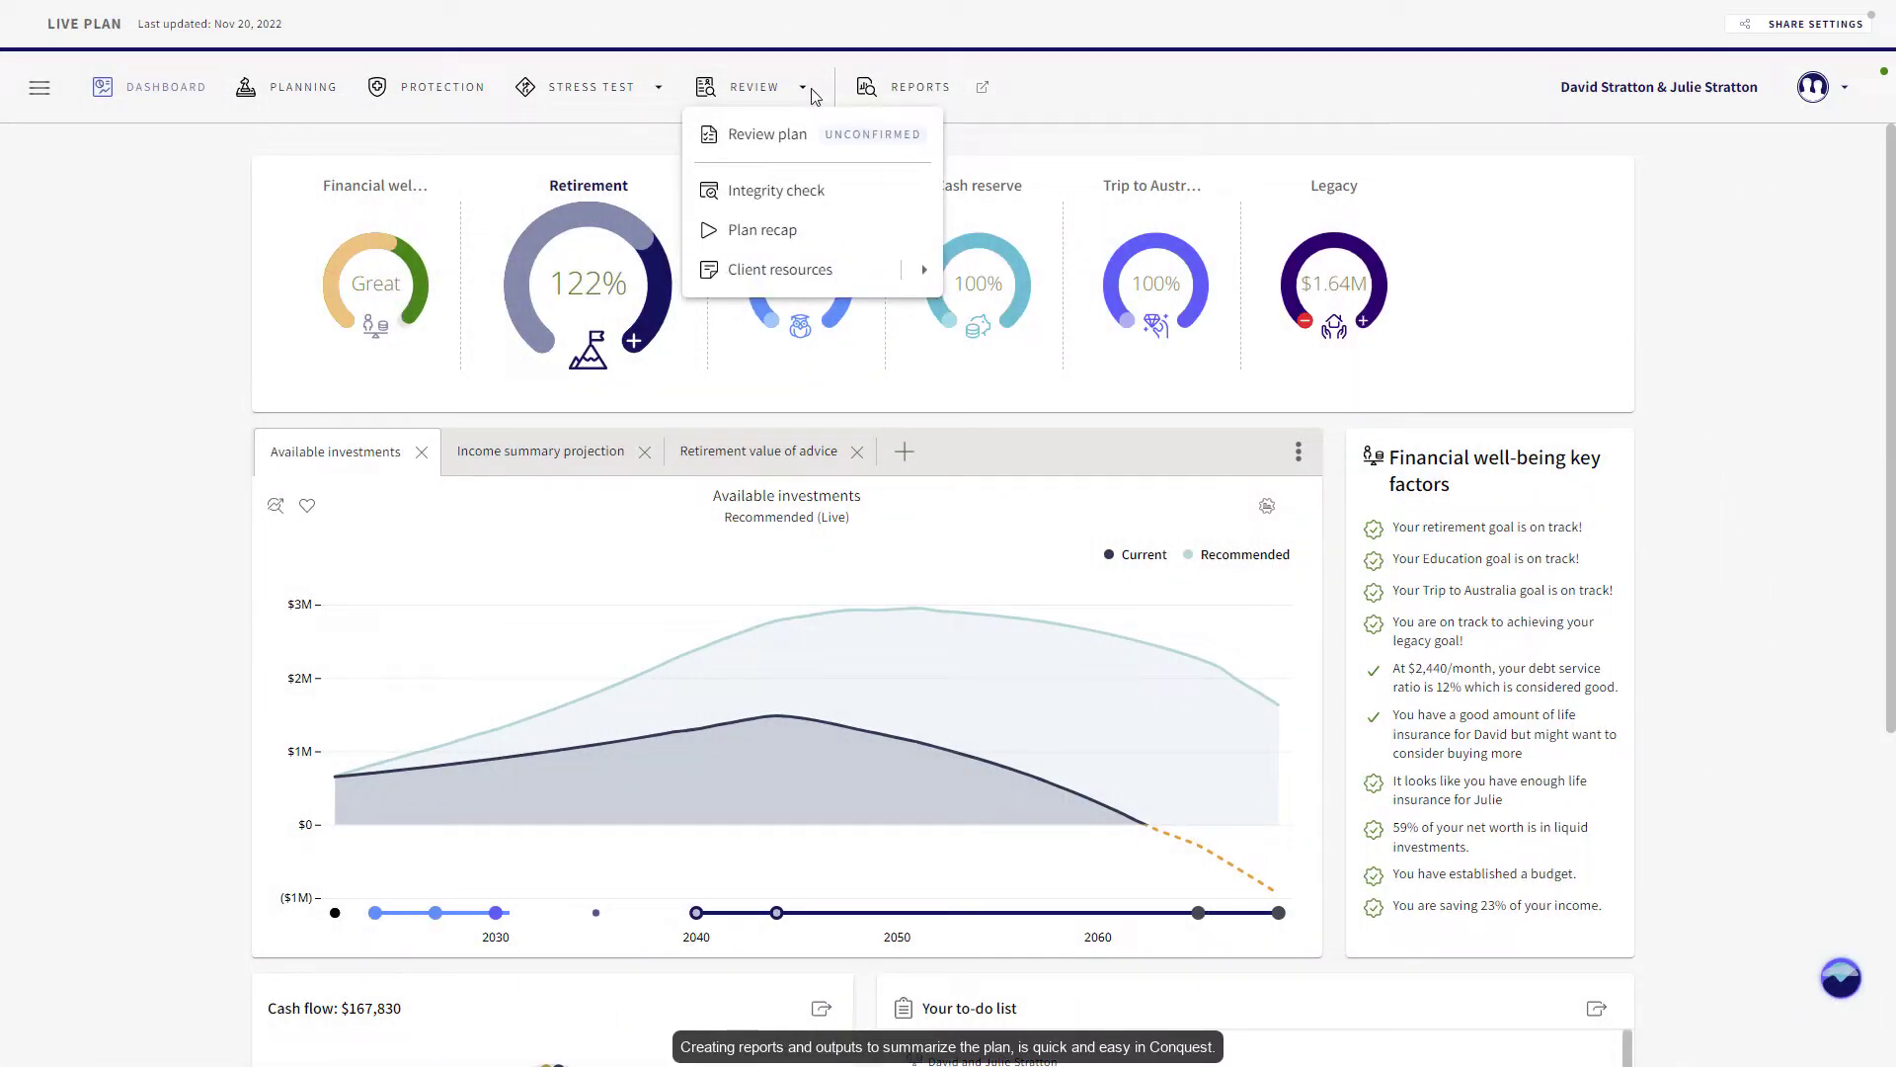
pyautogui.click(781, 269)
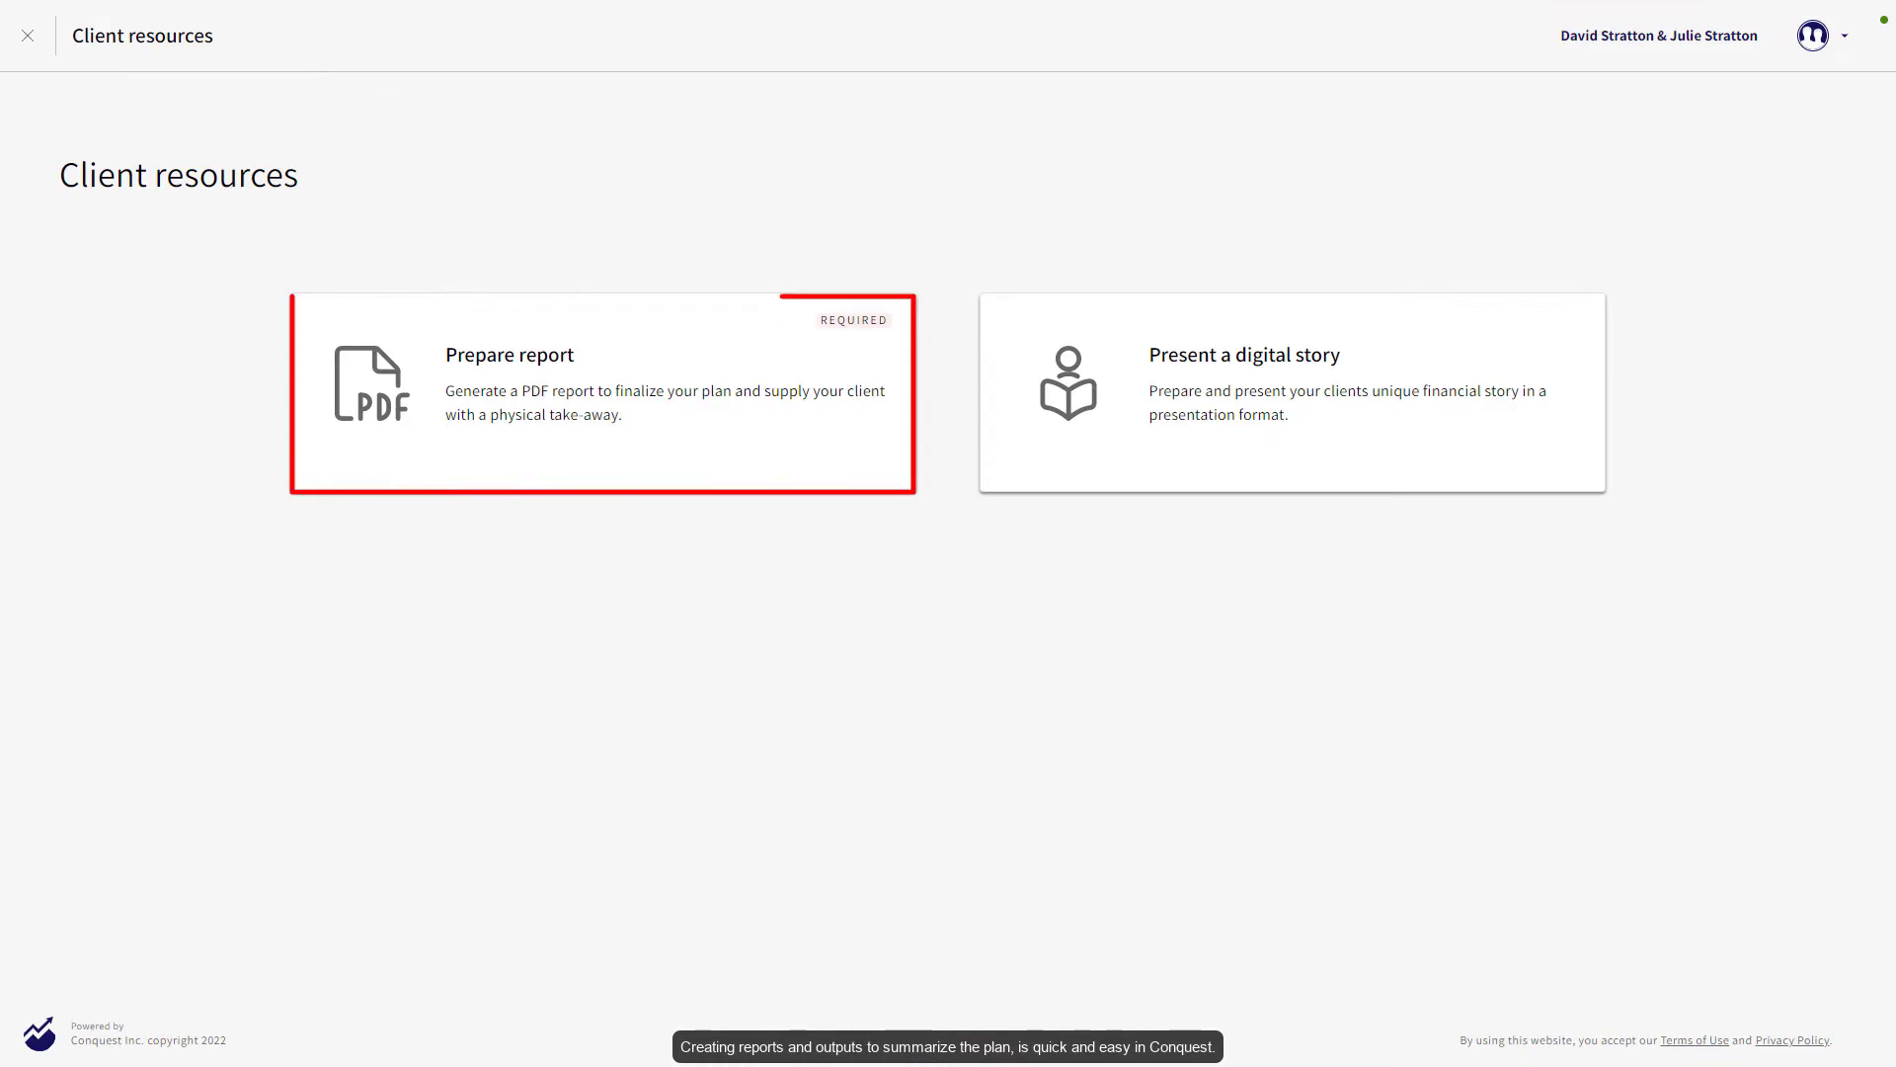
pyautogui.click(677, 402)
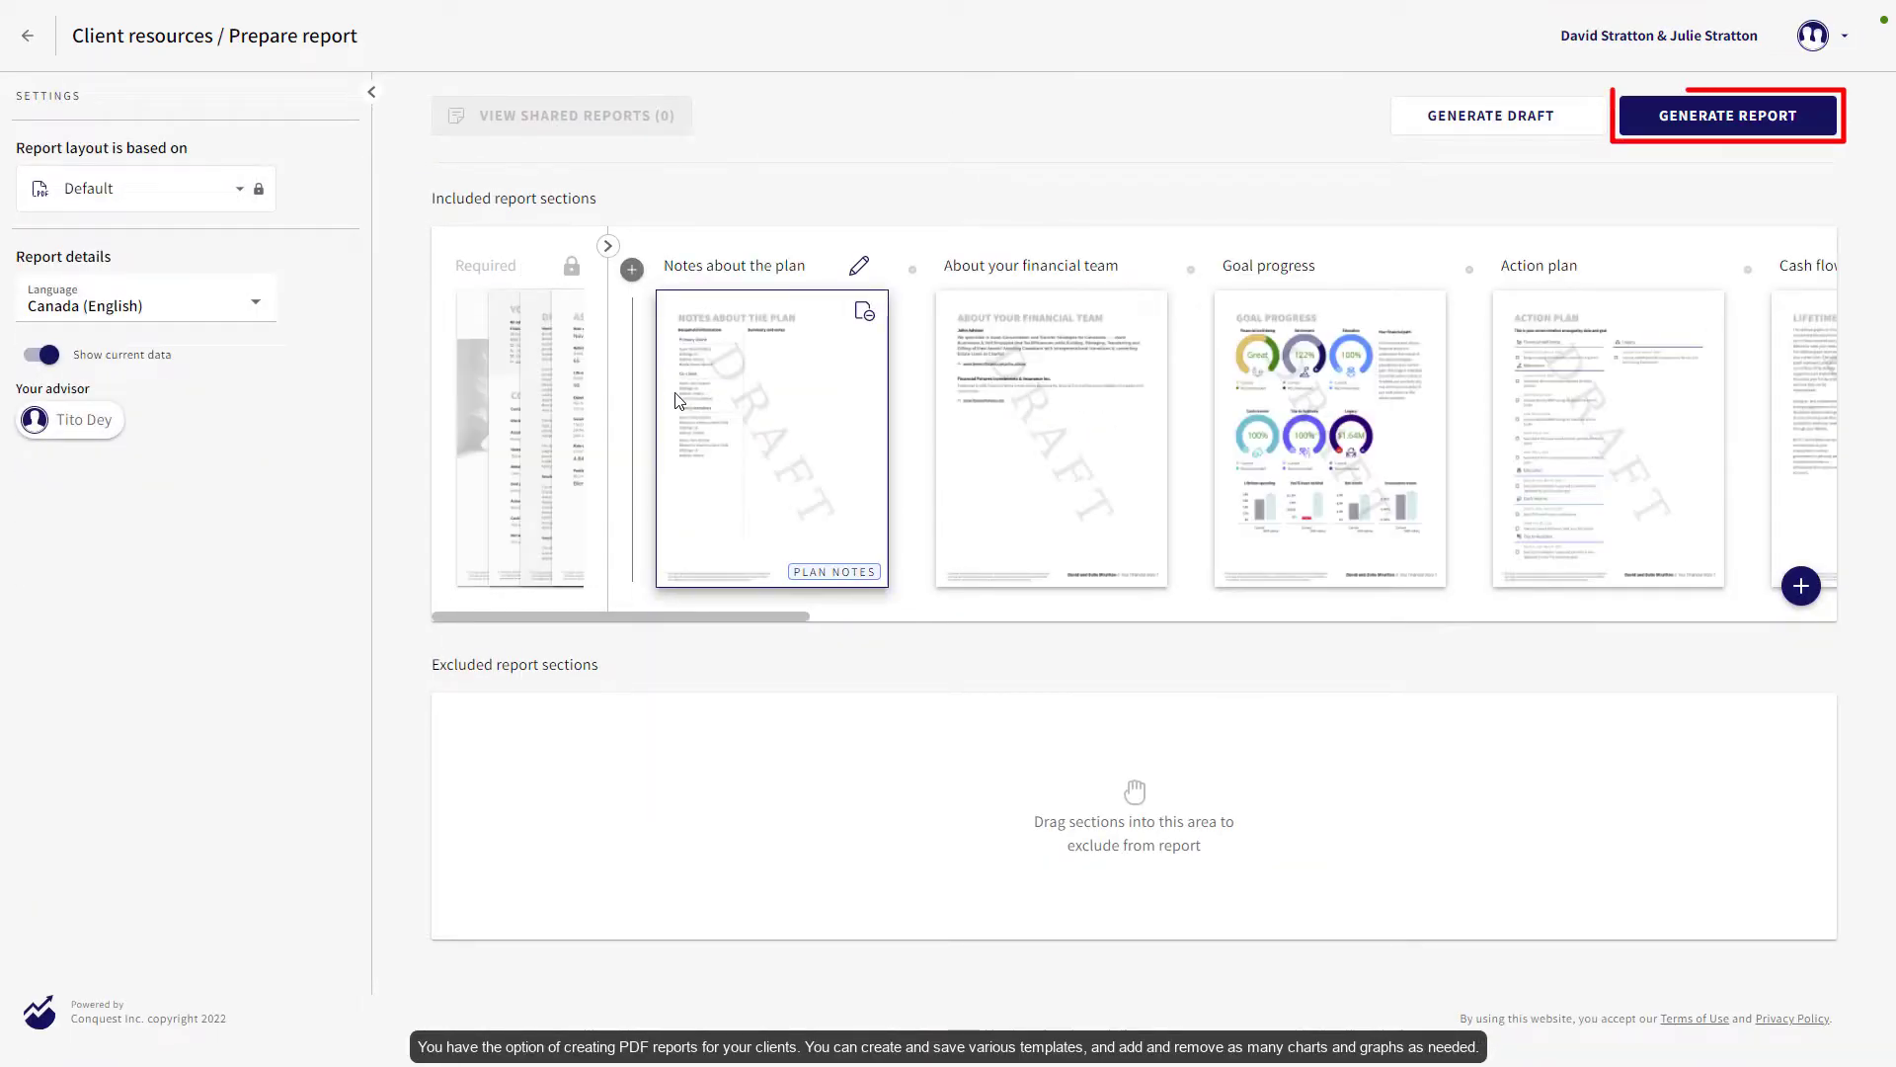
pyautogui.click(1753, 120)
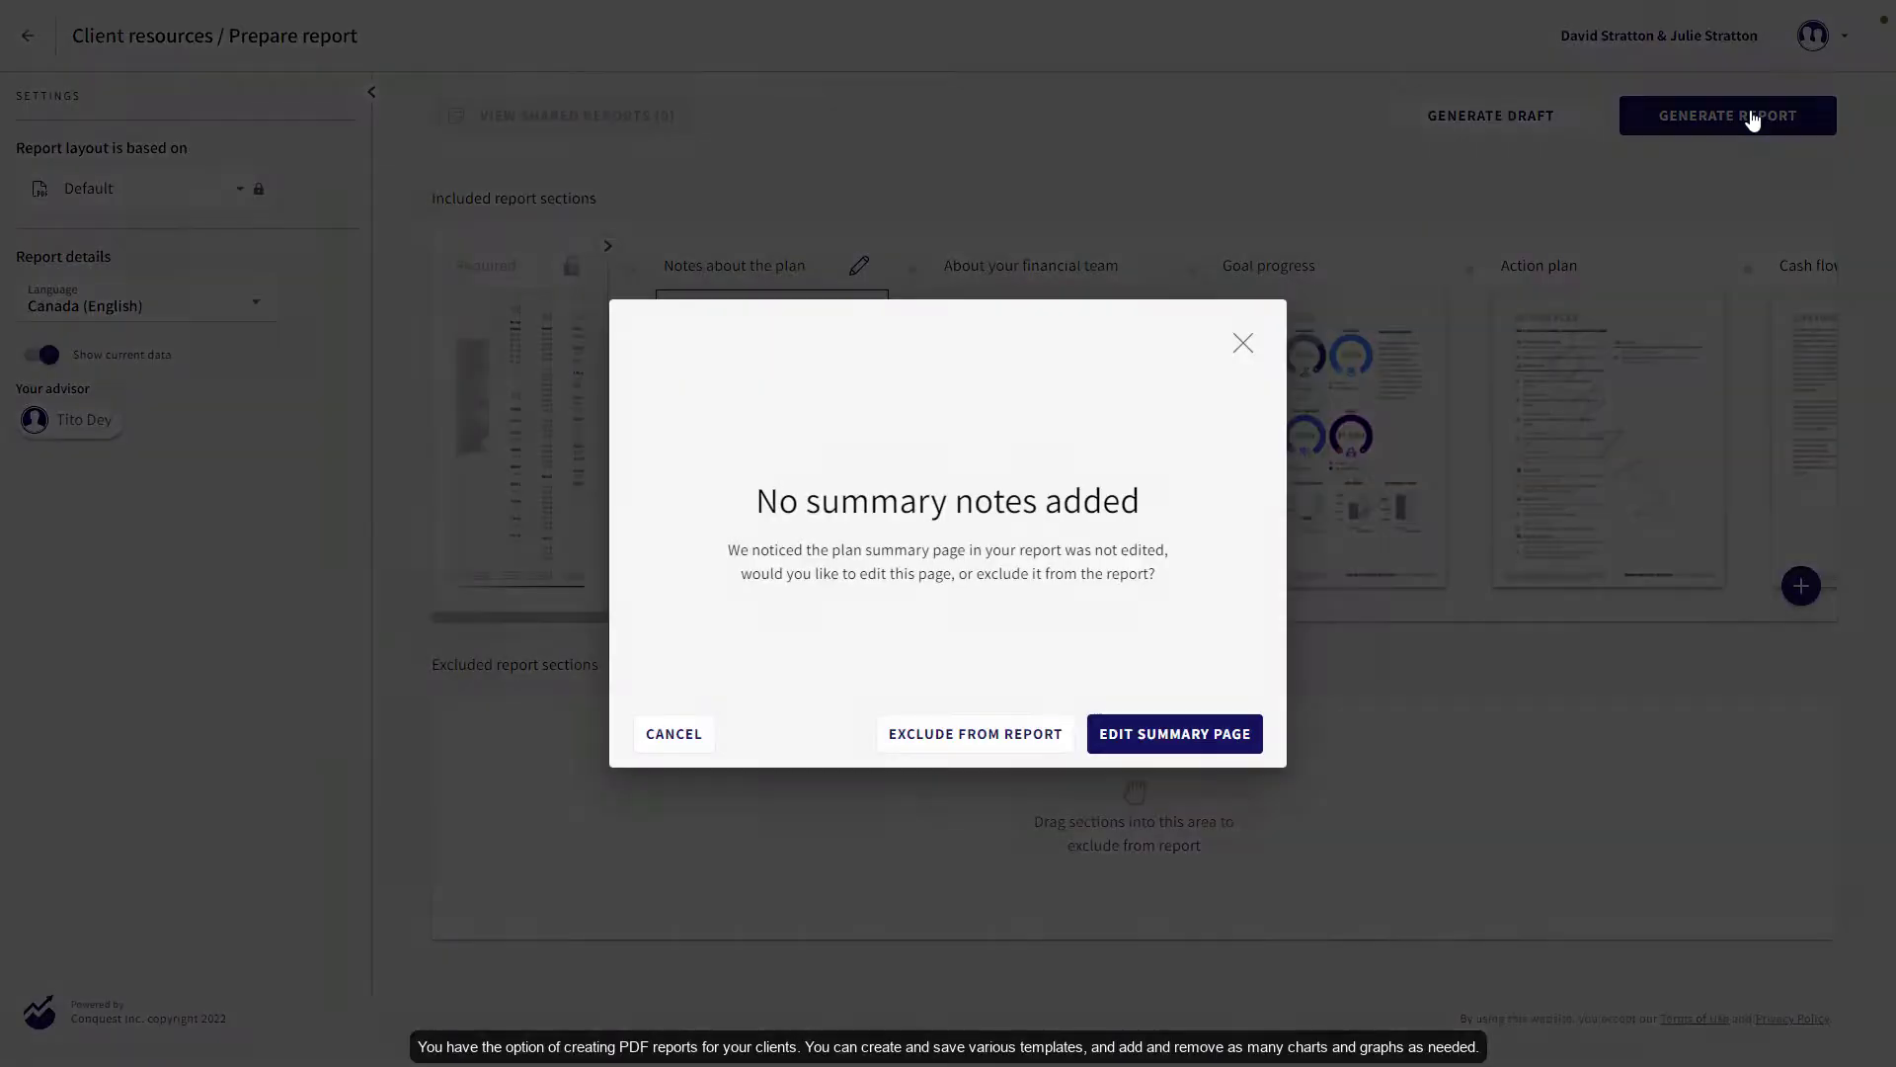
pyautogui.click(976, 734)
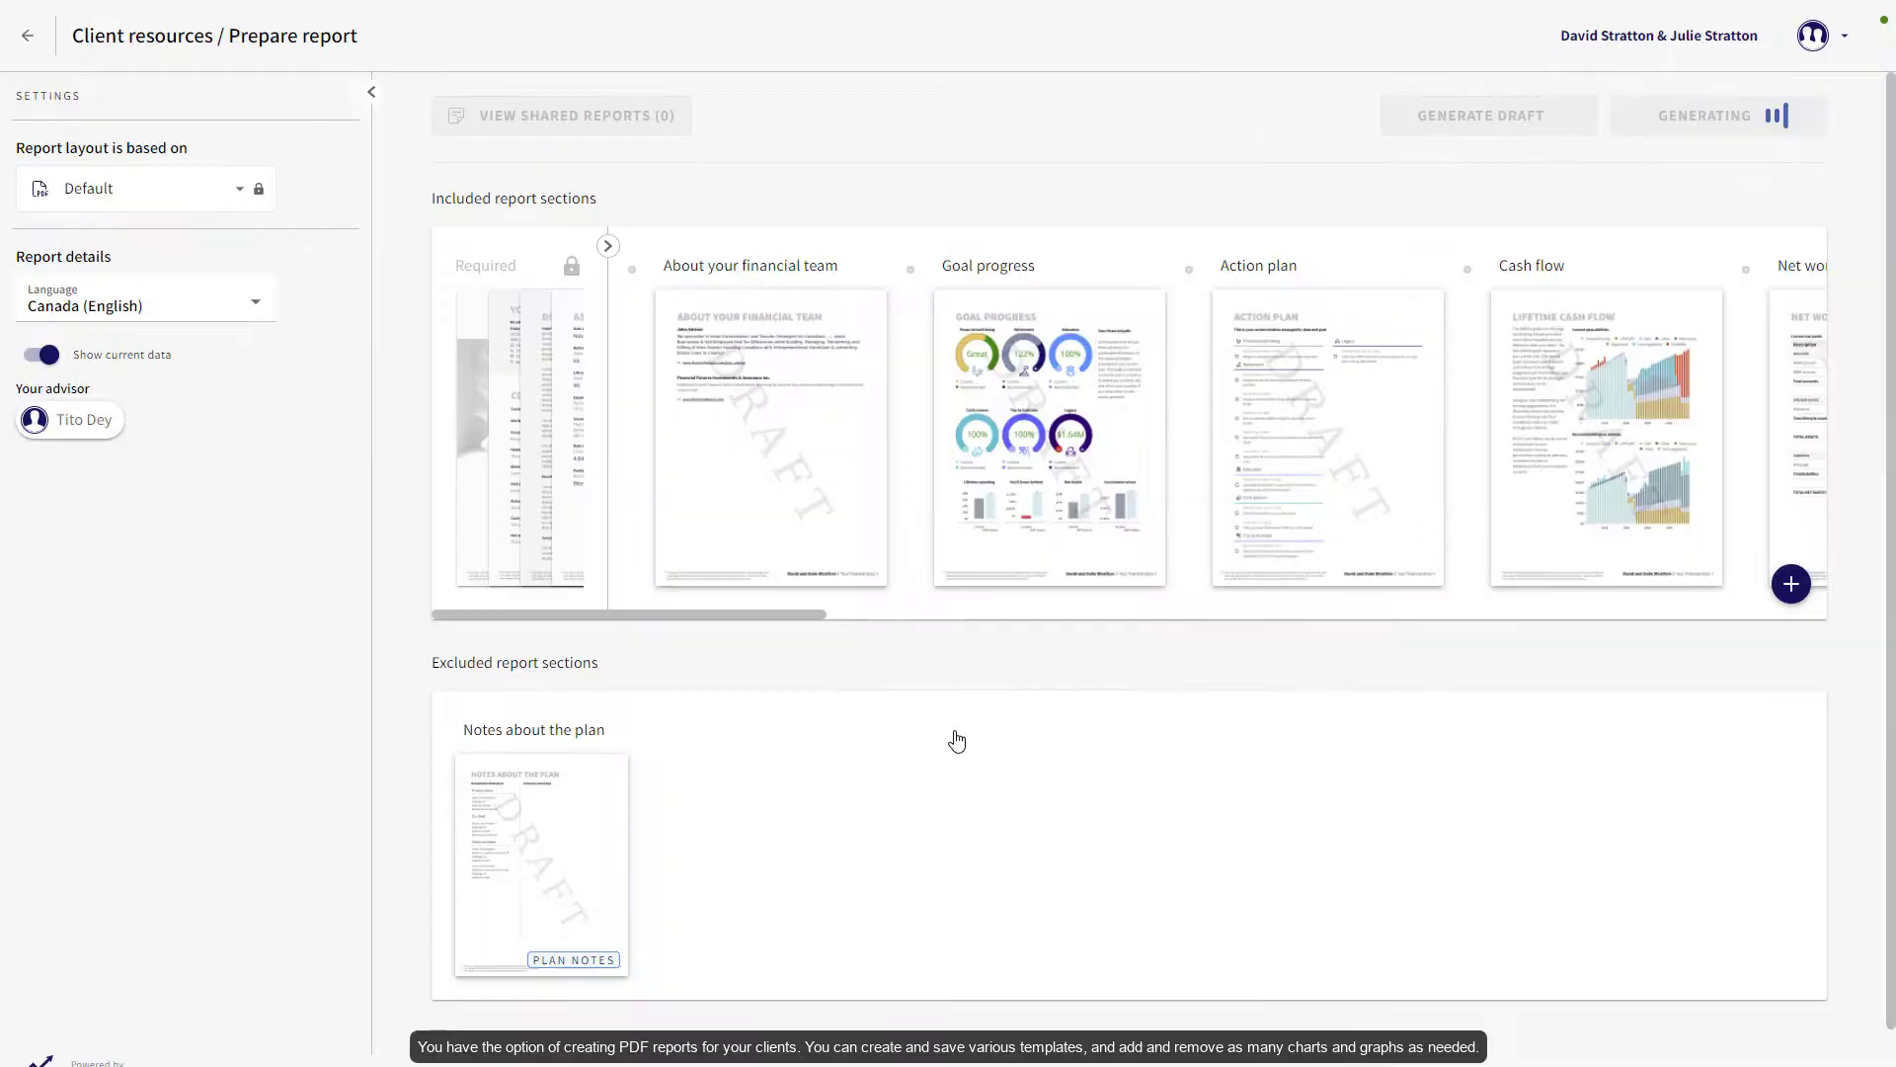
pyautogui.click(607, 116)
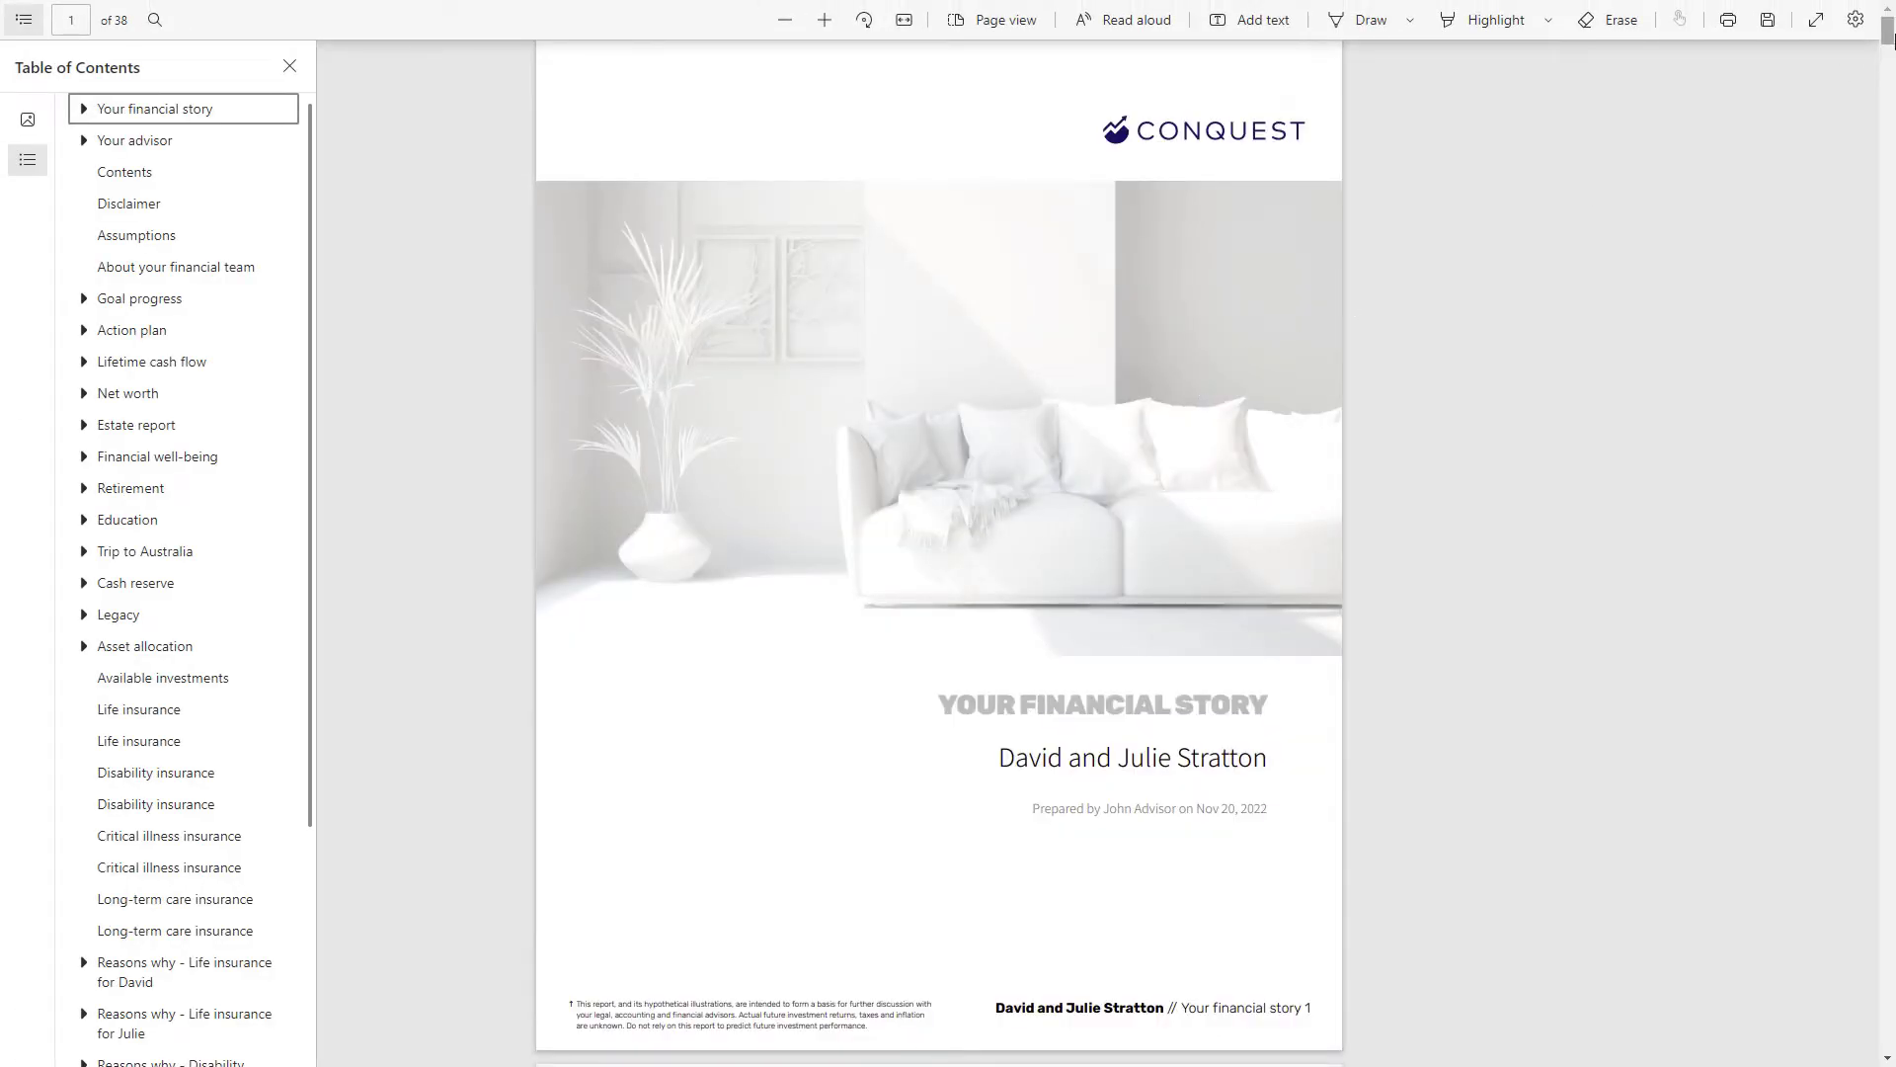
pyautogui.moveTo(1890, 30); pyautogui.dragTo(1877, 130)
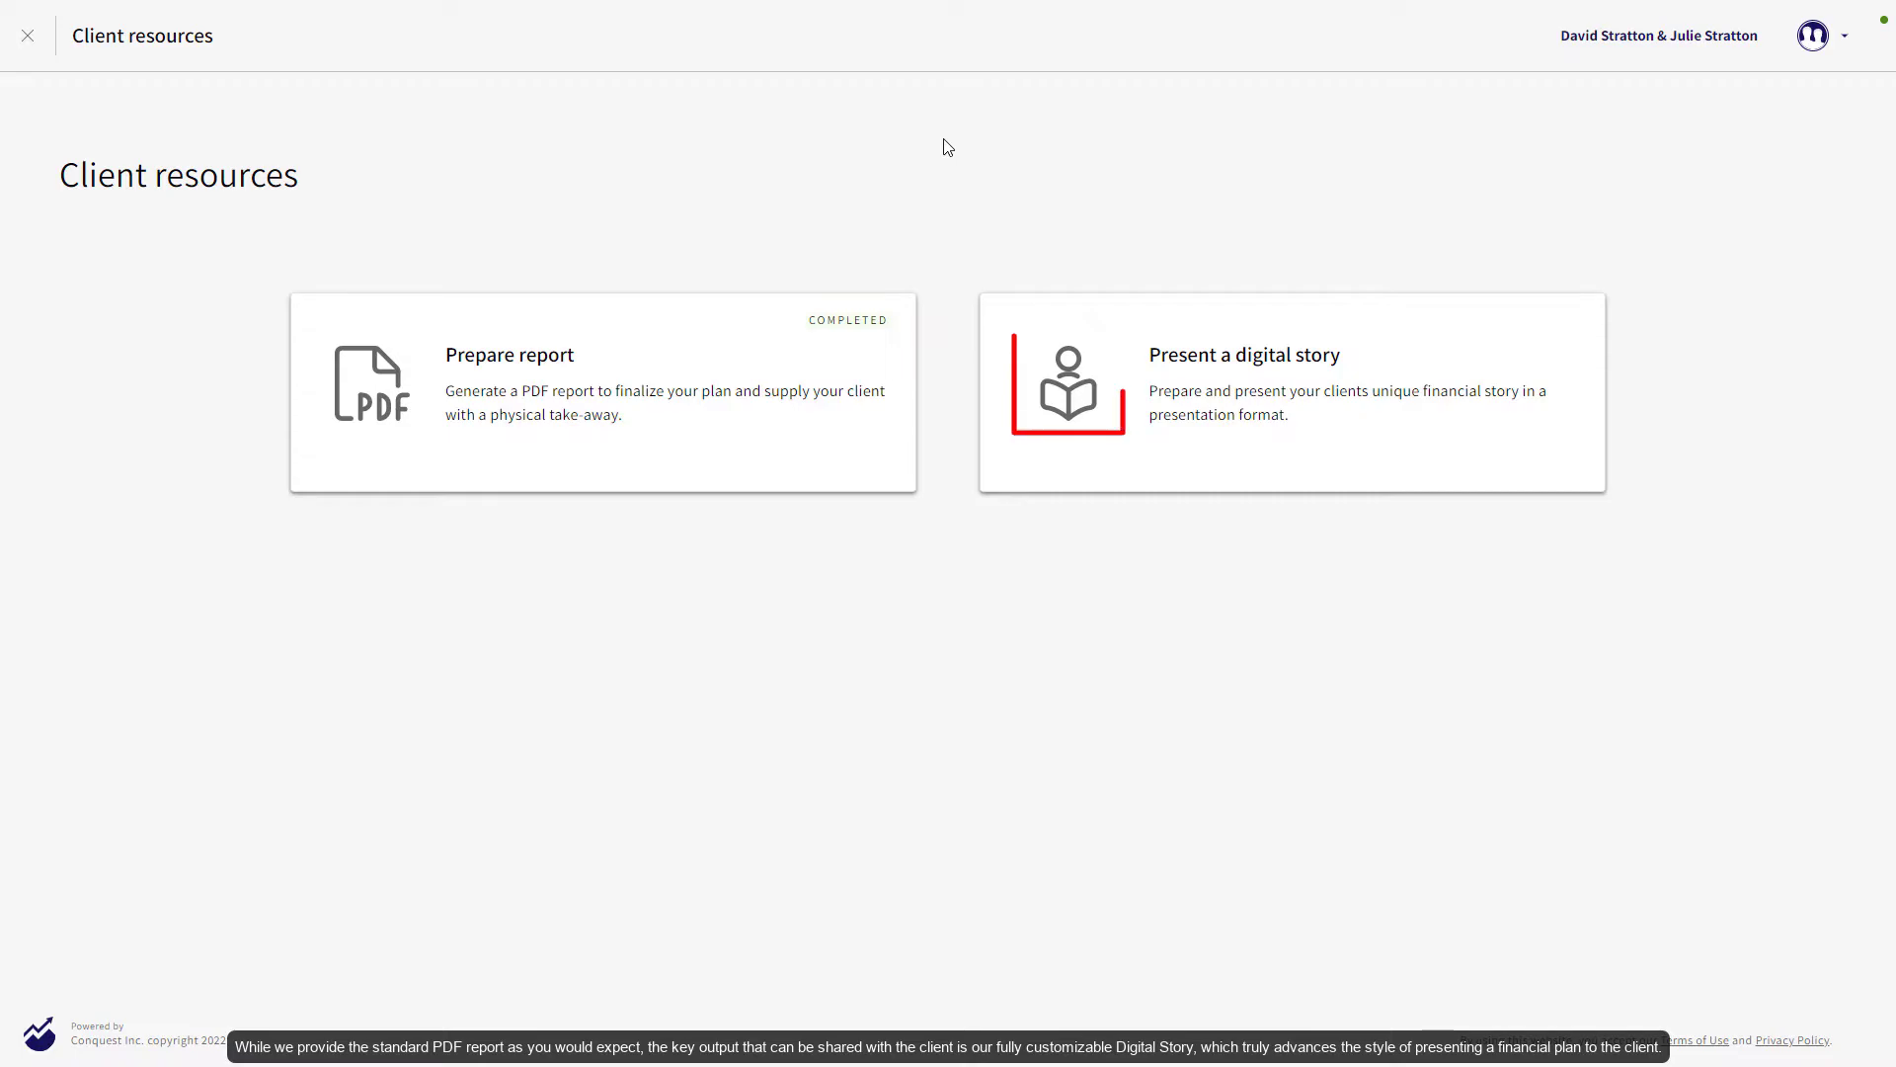
# - Start the 'Your plan overview' digital story and advance to the Your goal progress slide
pyautogui.click(1083, 393)
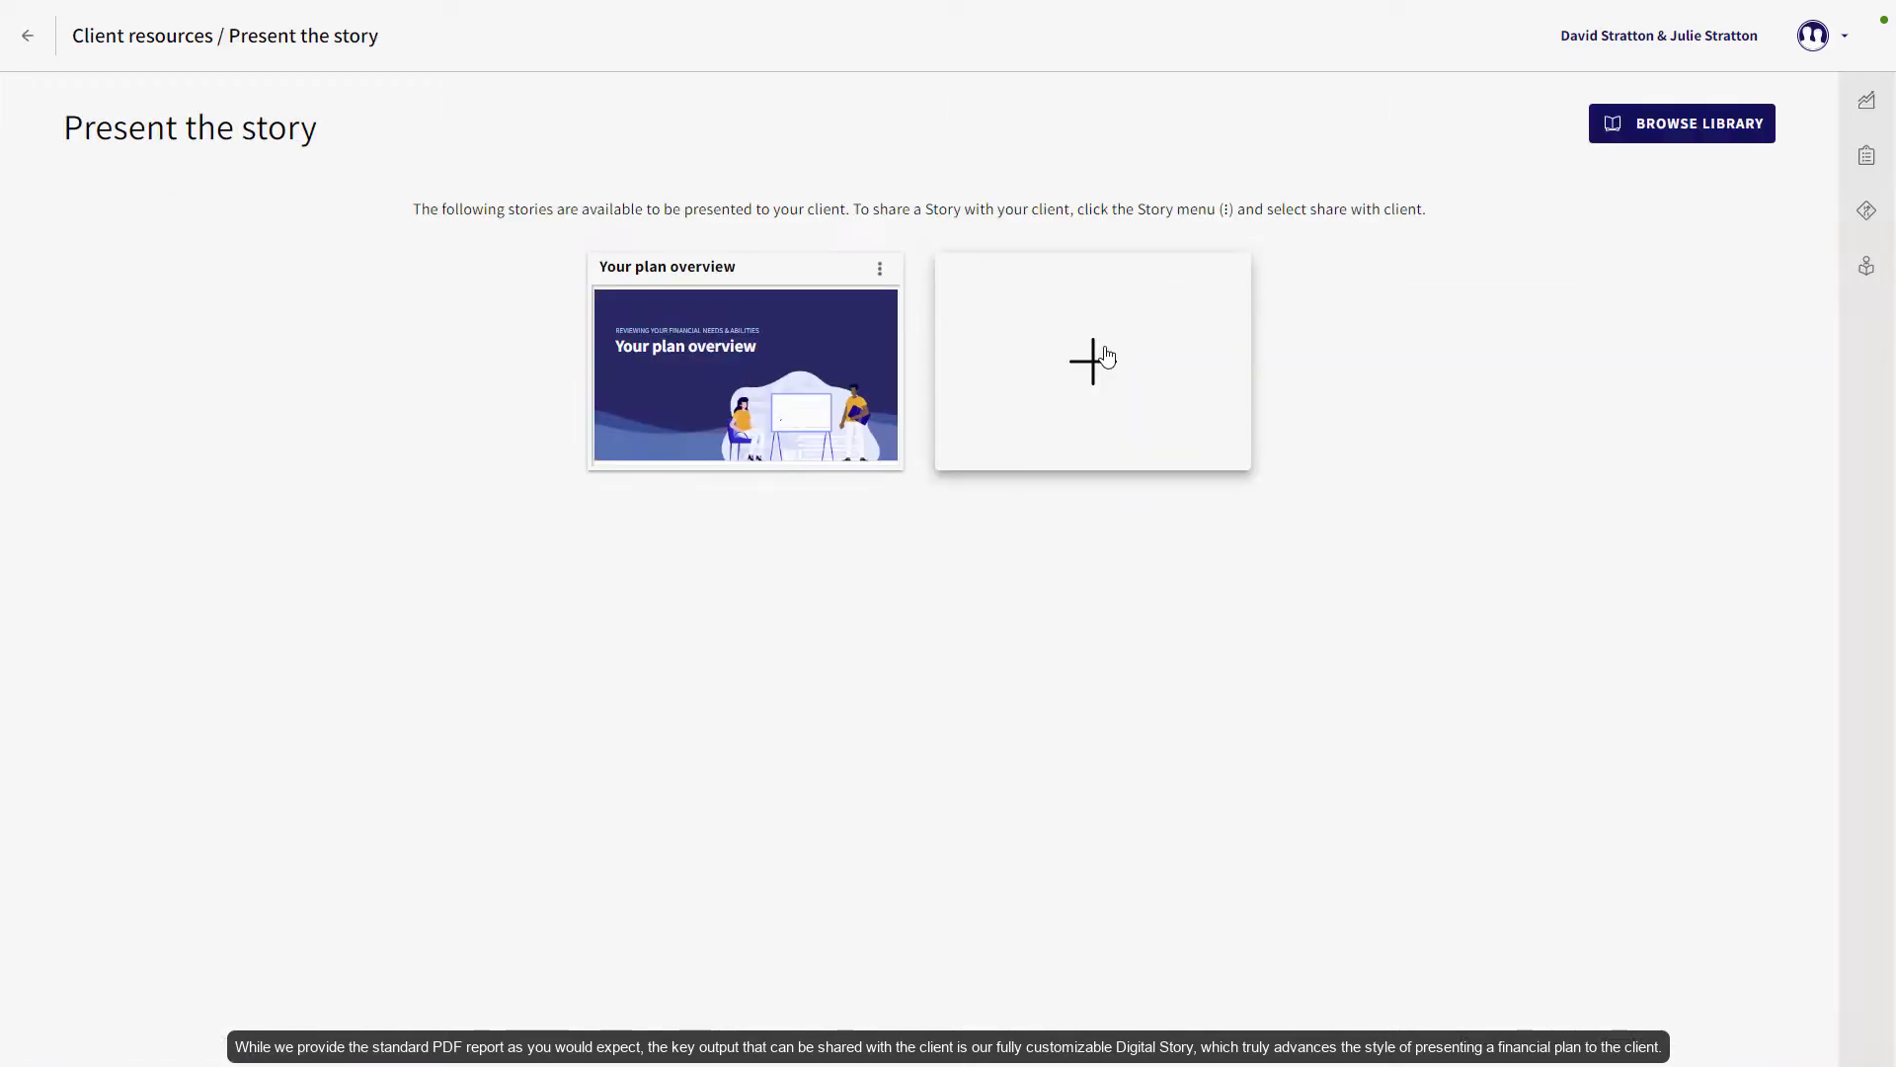
pyautogui.click(881, 269)
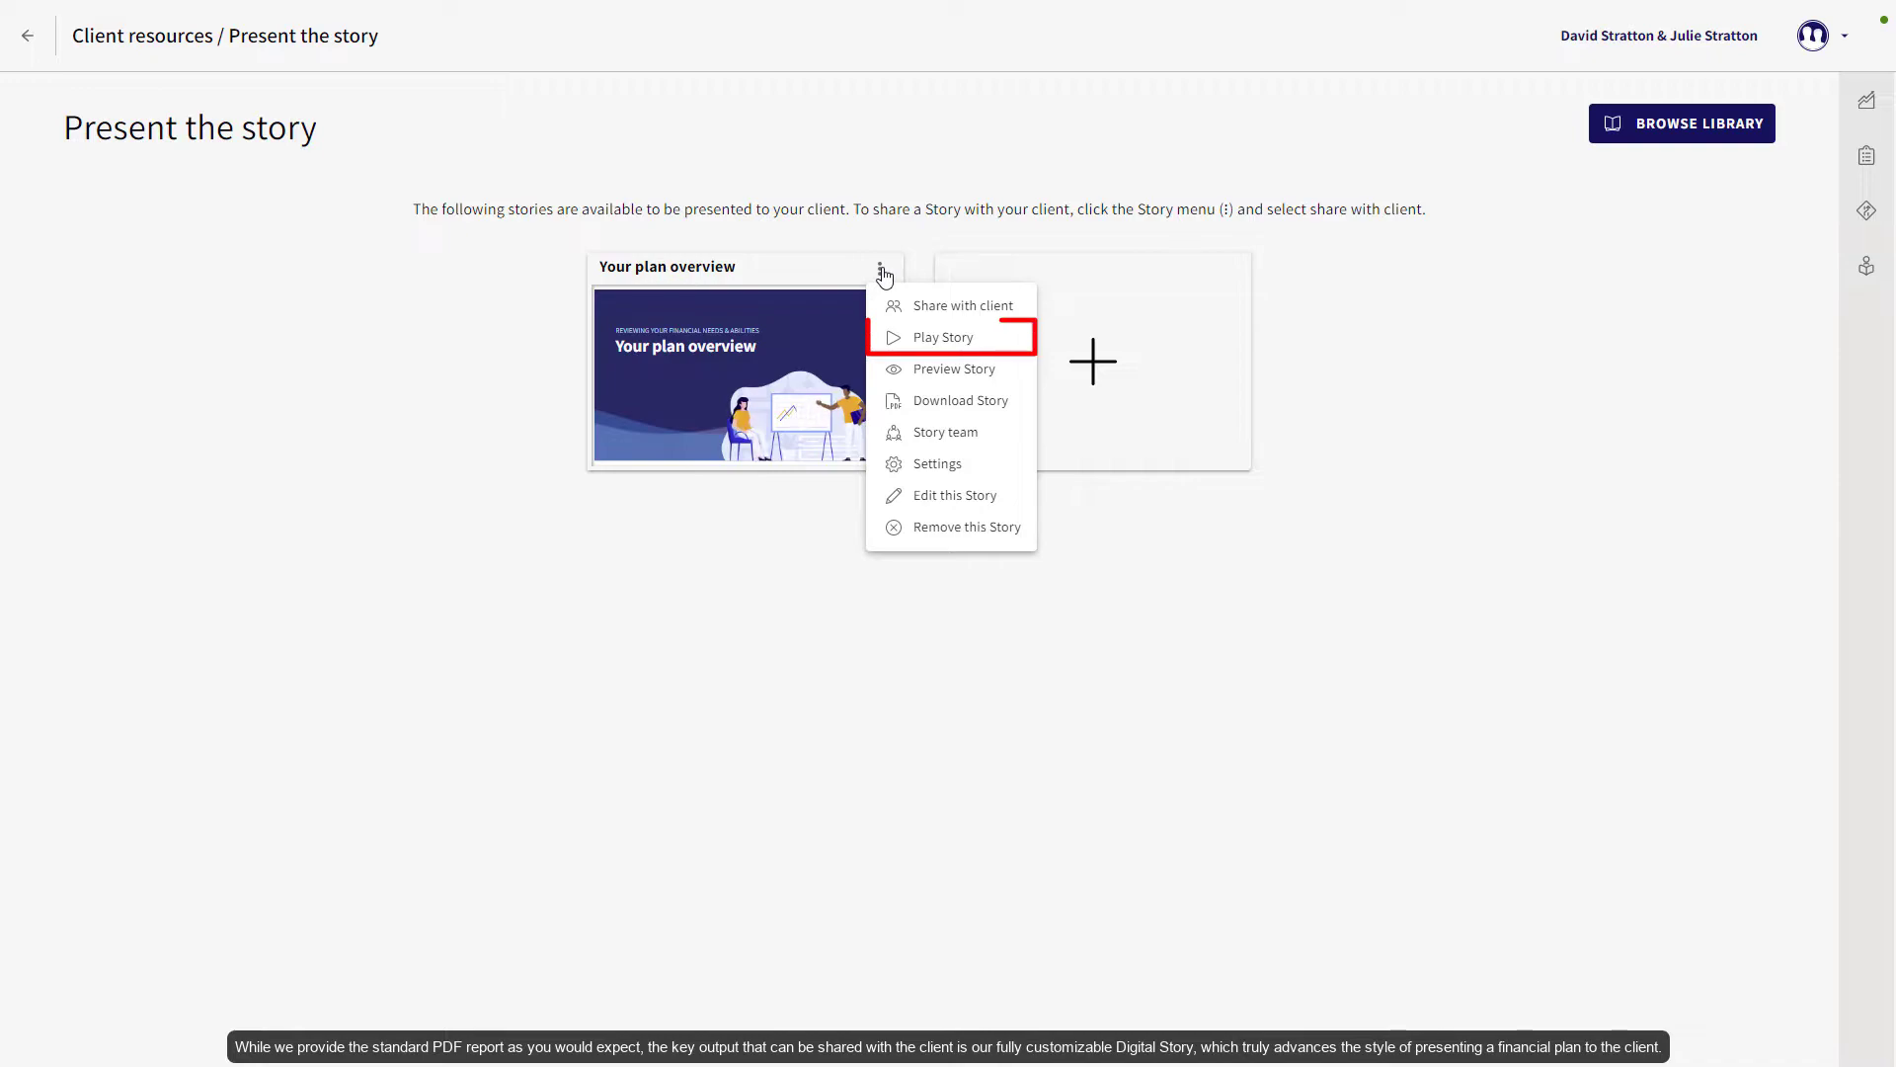
pyautogui.click(933, 337)
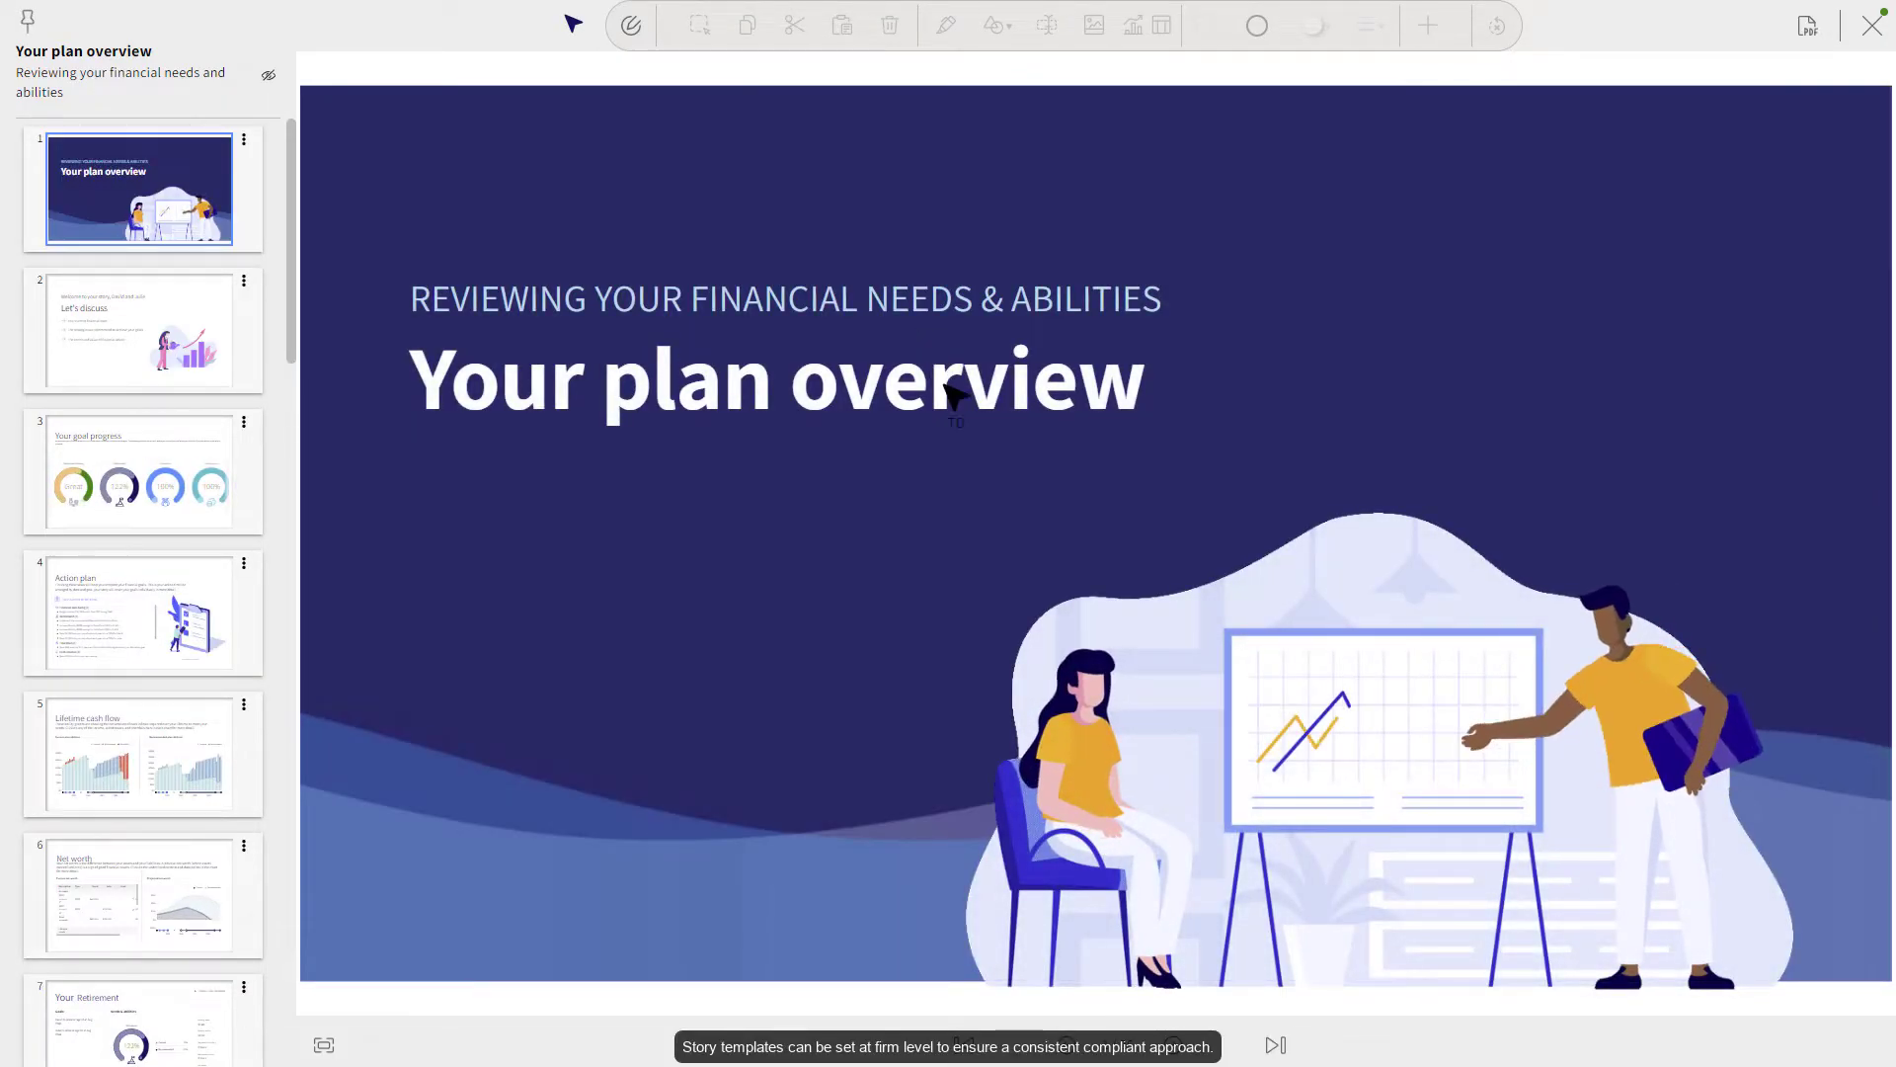
pyautogui.click(1274, 1045)
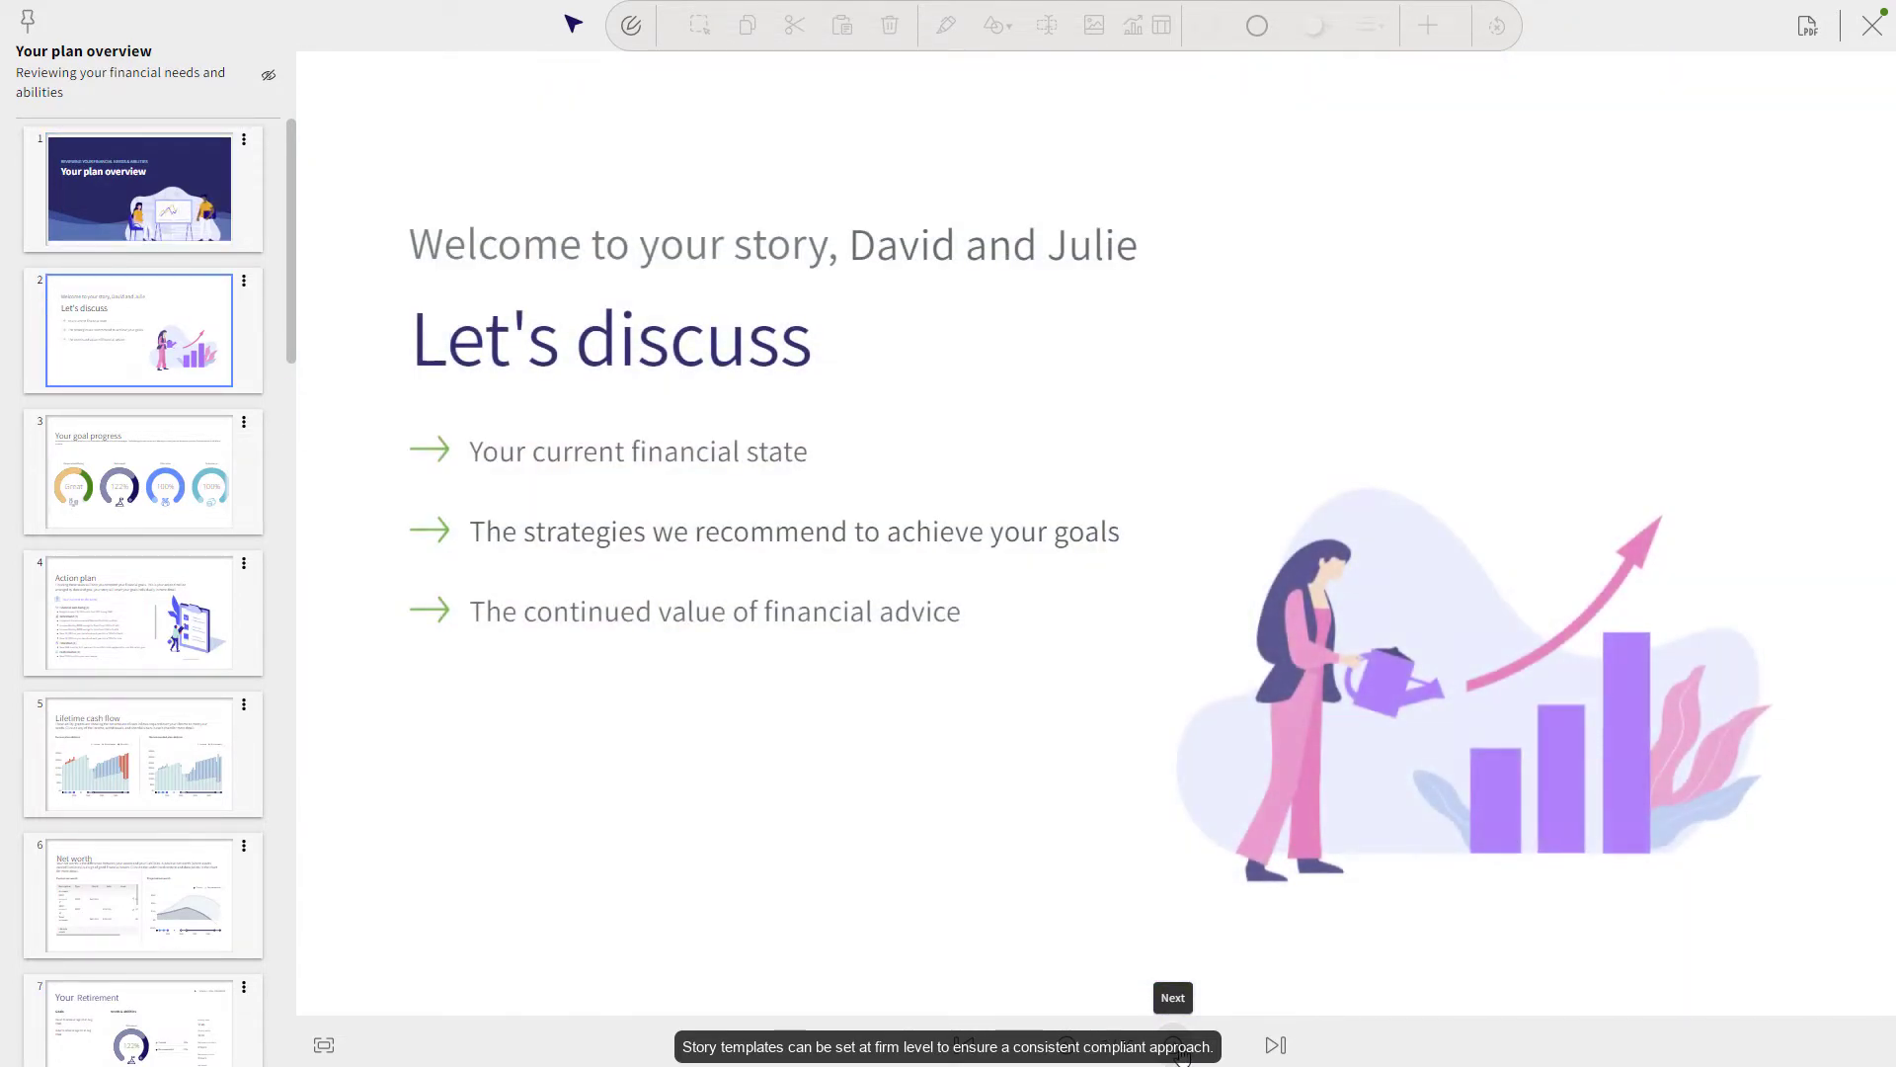
pyautogui.click(1181, 1056)
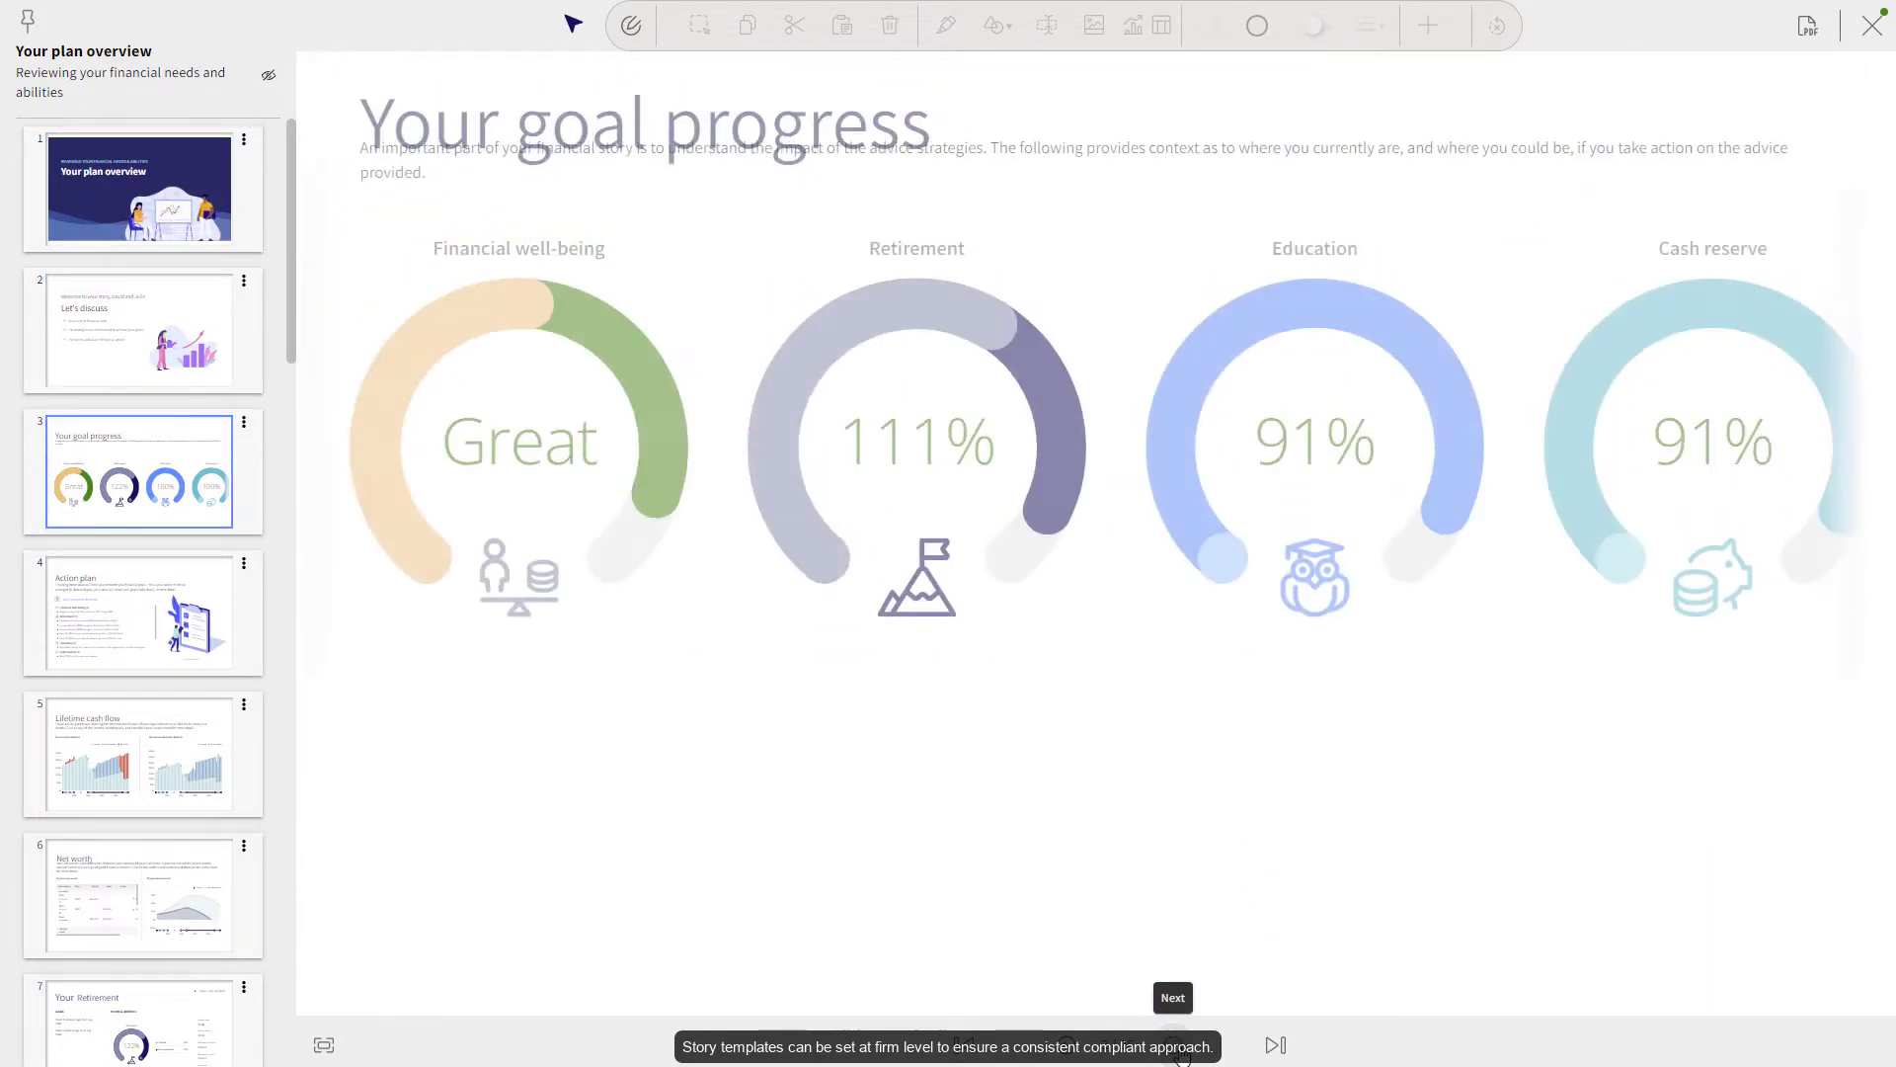
# - Go through Action plan, Lifetime cash flow, Net worth and Your Retirement, then share the story with the client
pyautogui.click(1181, 1055)
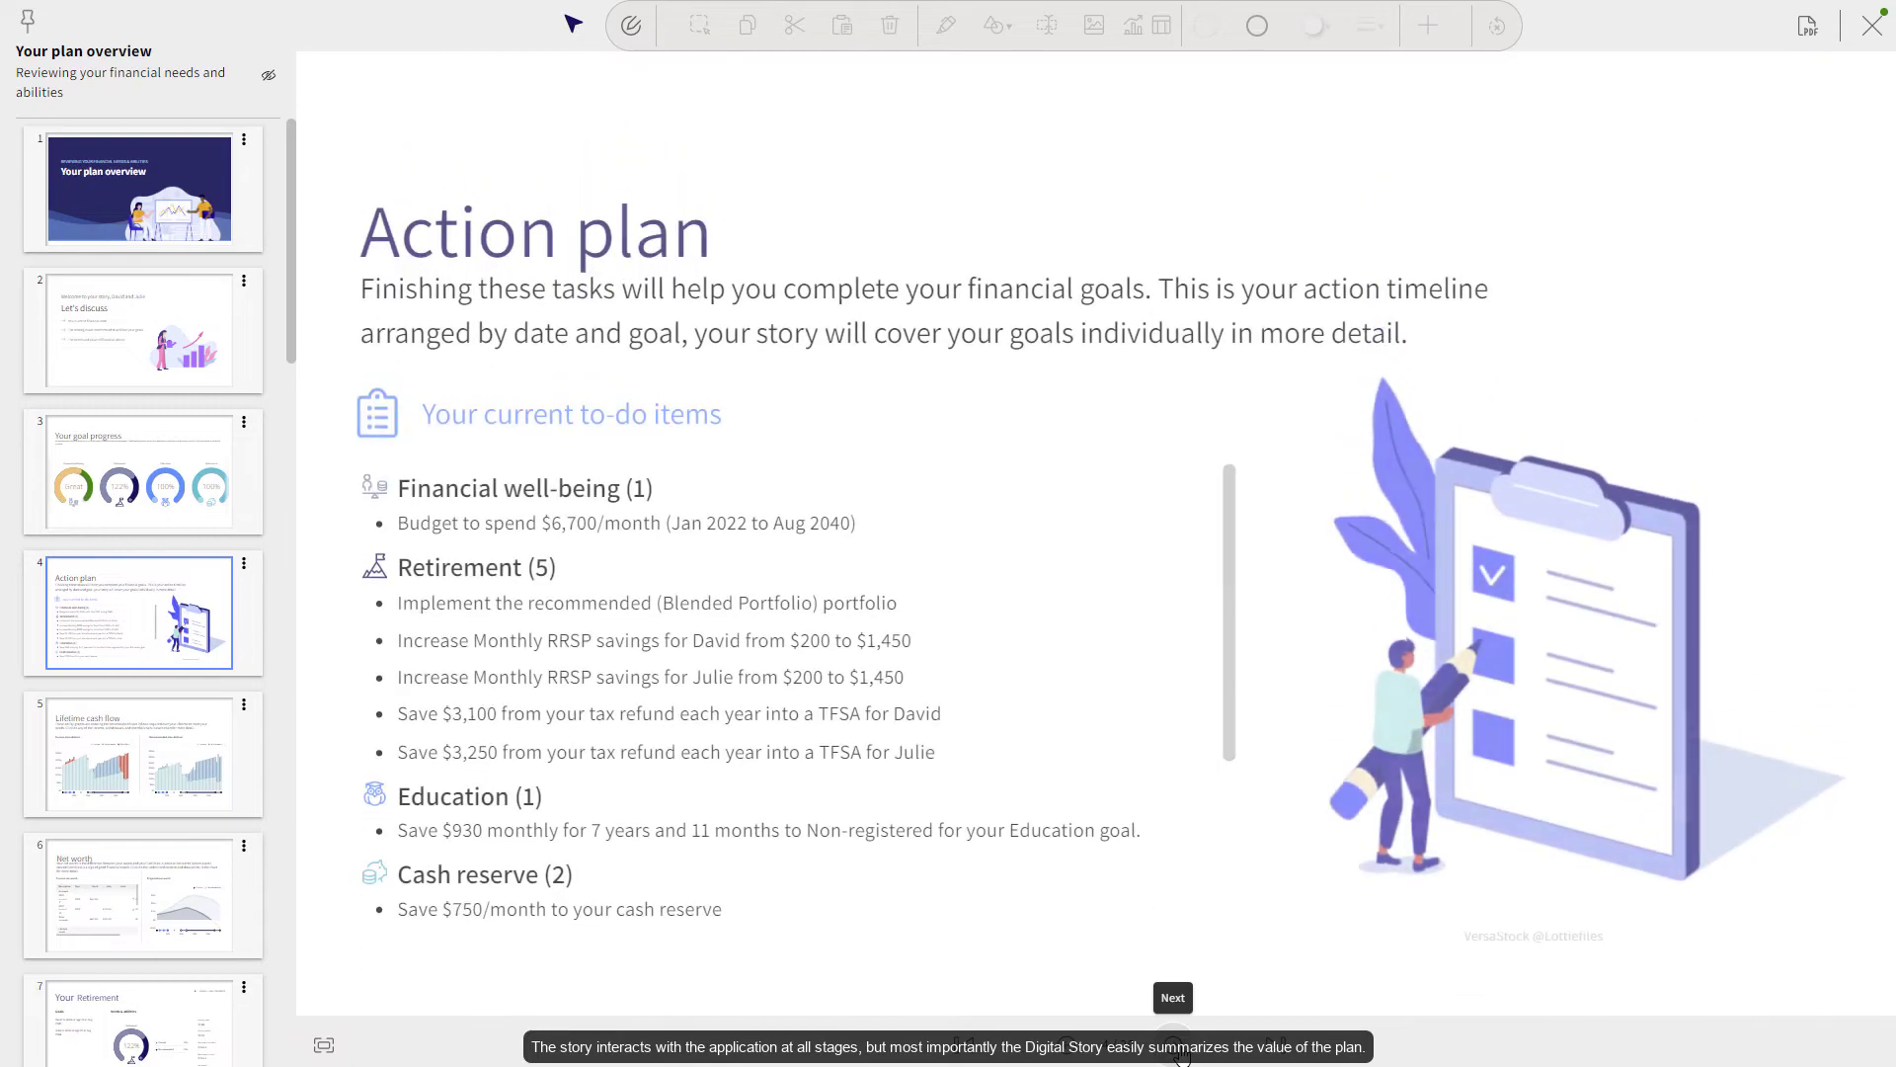
pyautogui.click(1181, 1055)
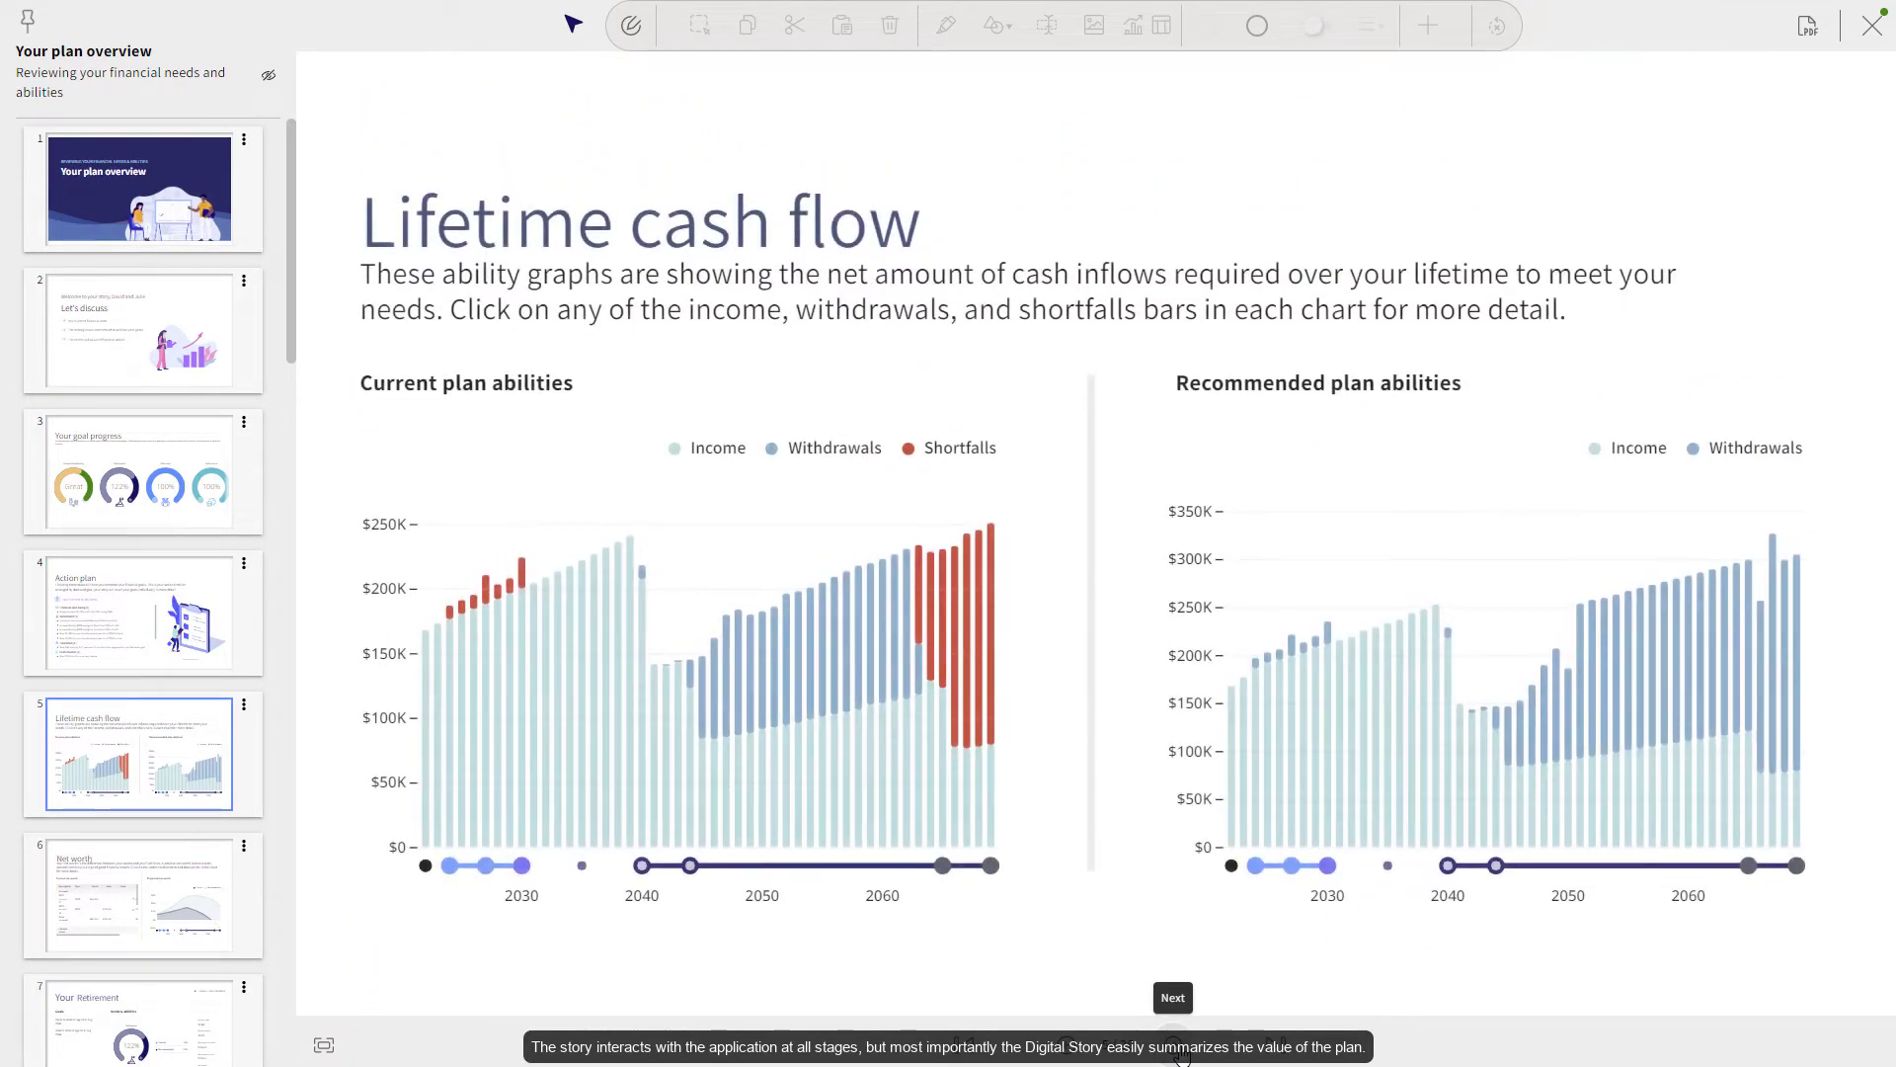
pyautogui.click(1182, 1055)
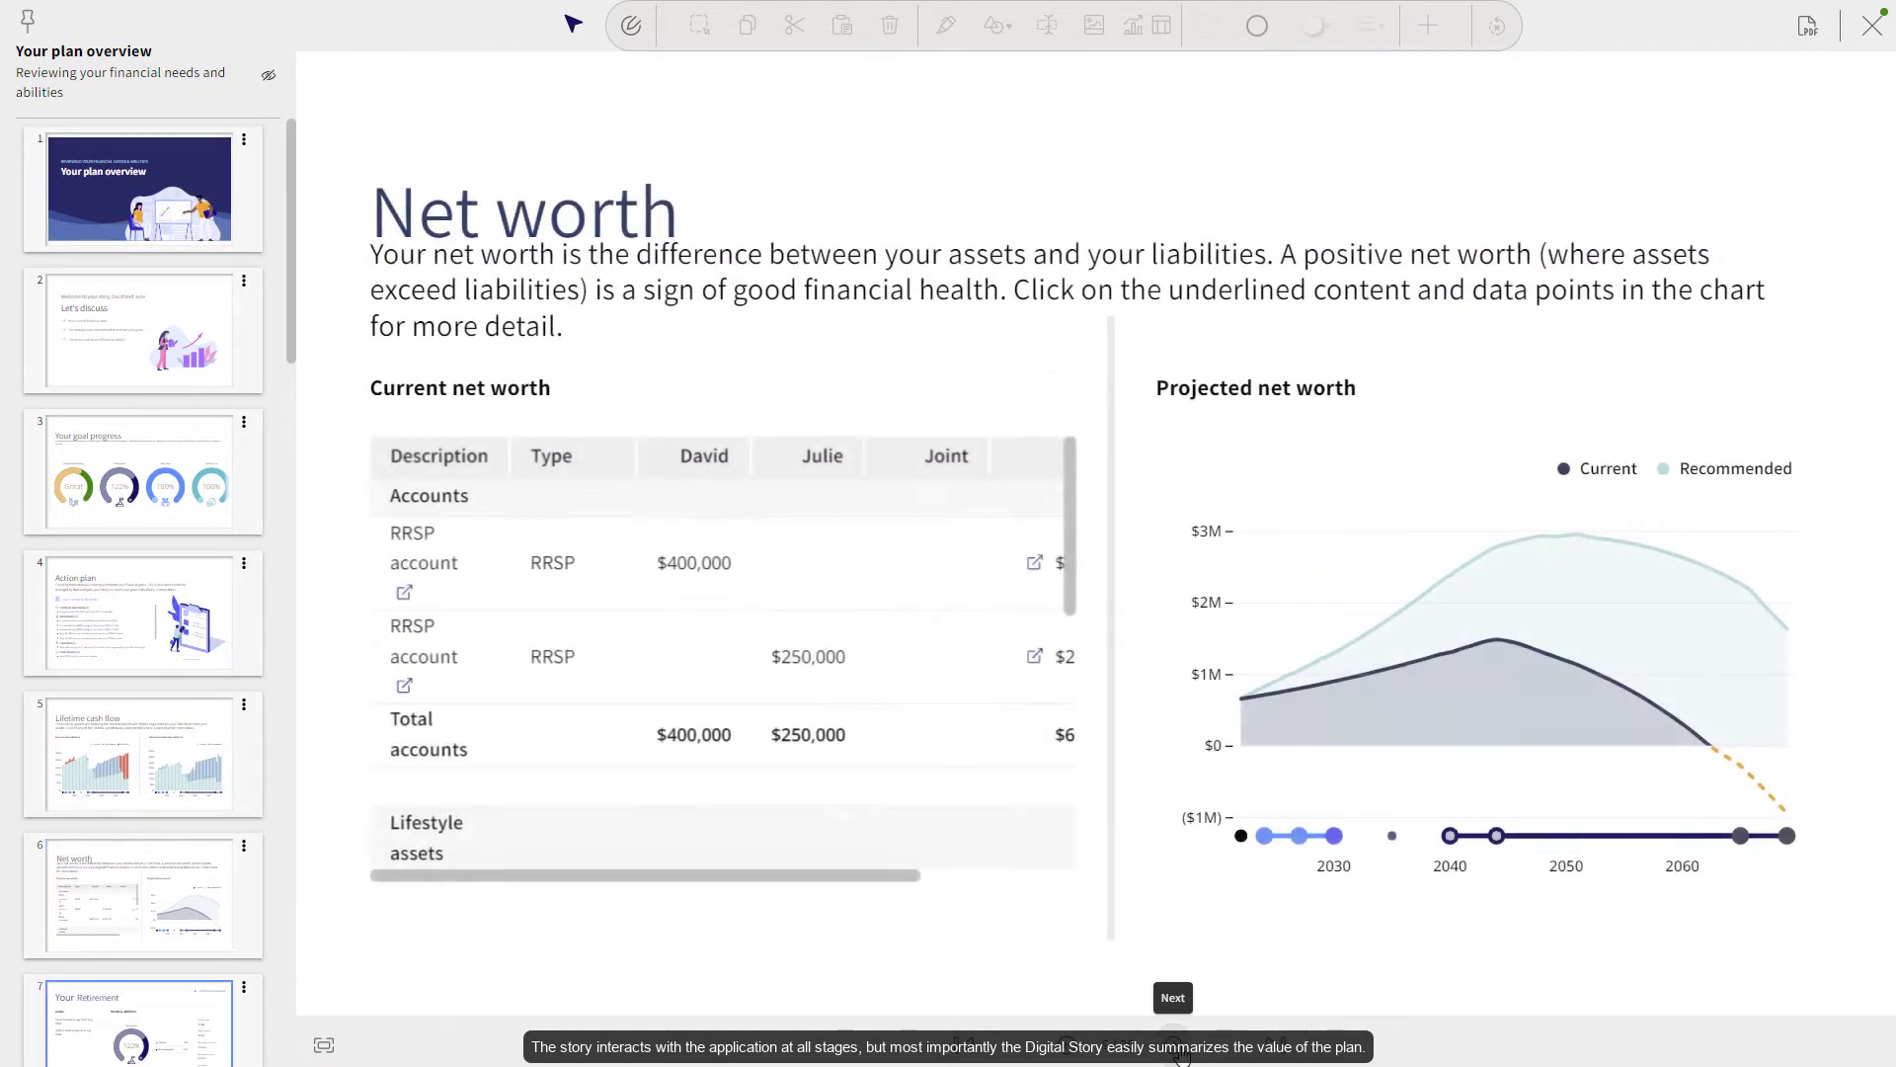
pyautogui.click(1181, 1055)
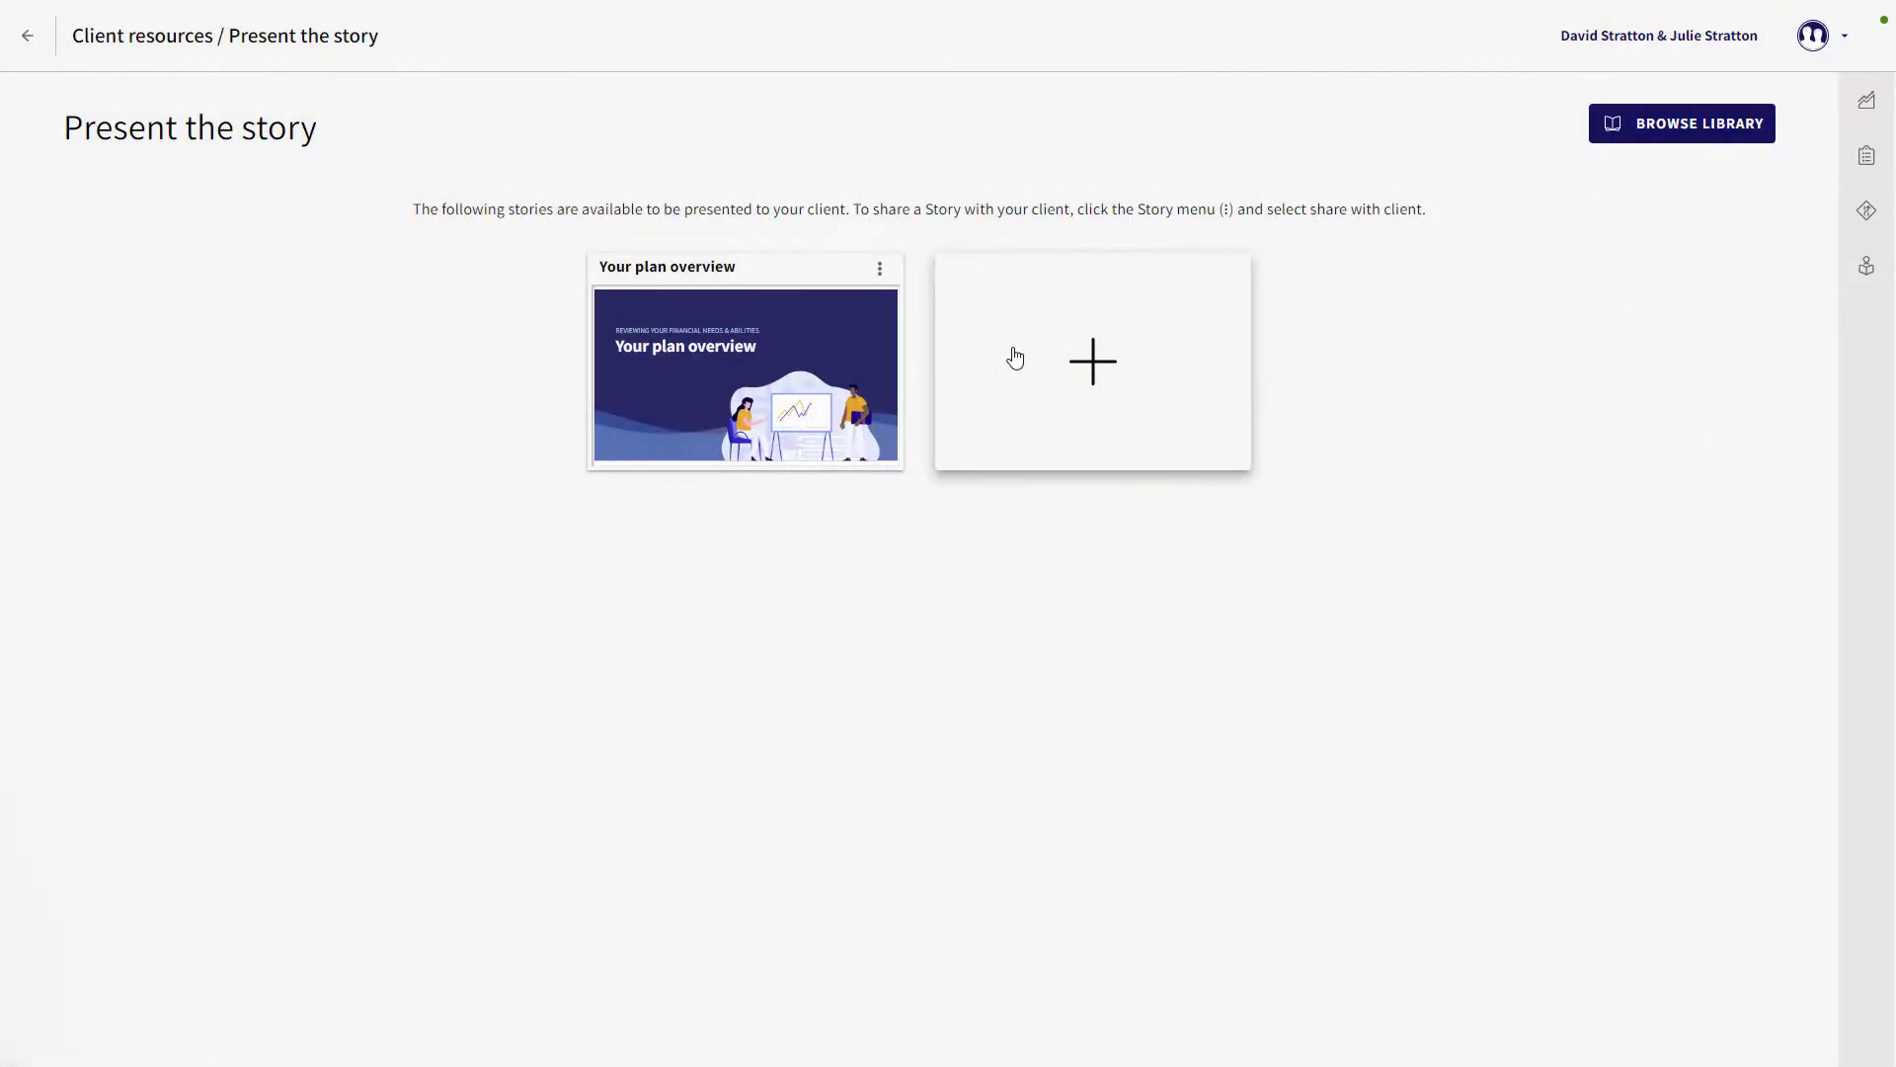
pyautogui.click(880, 268)
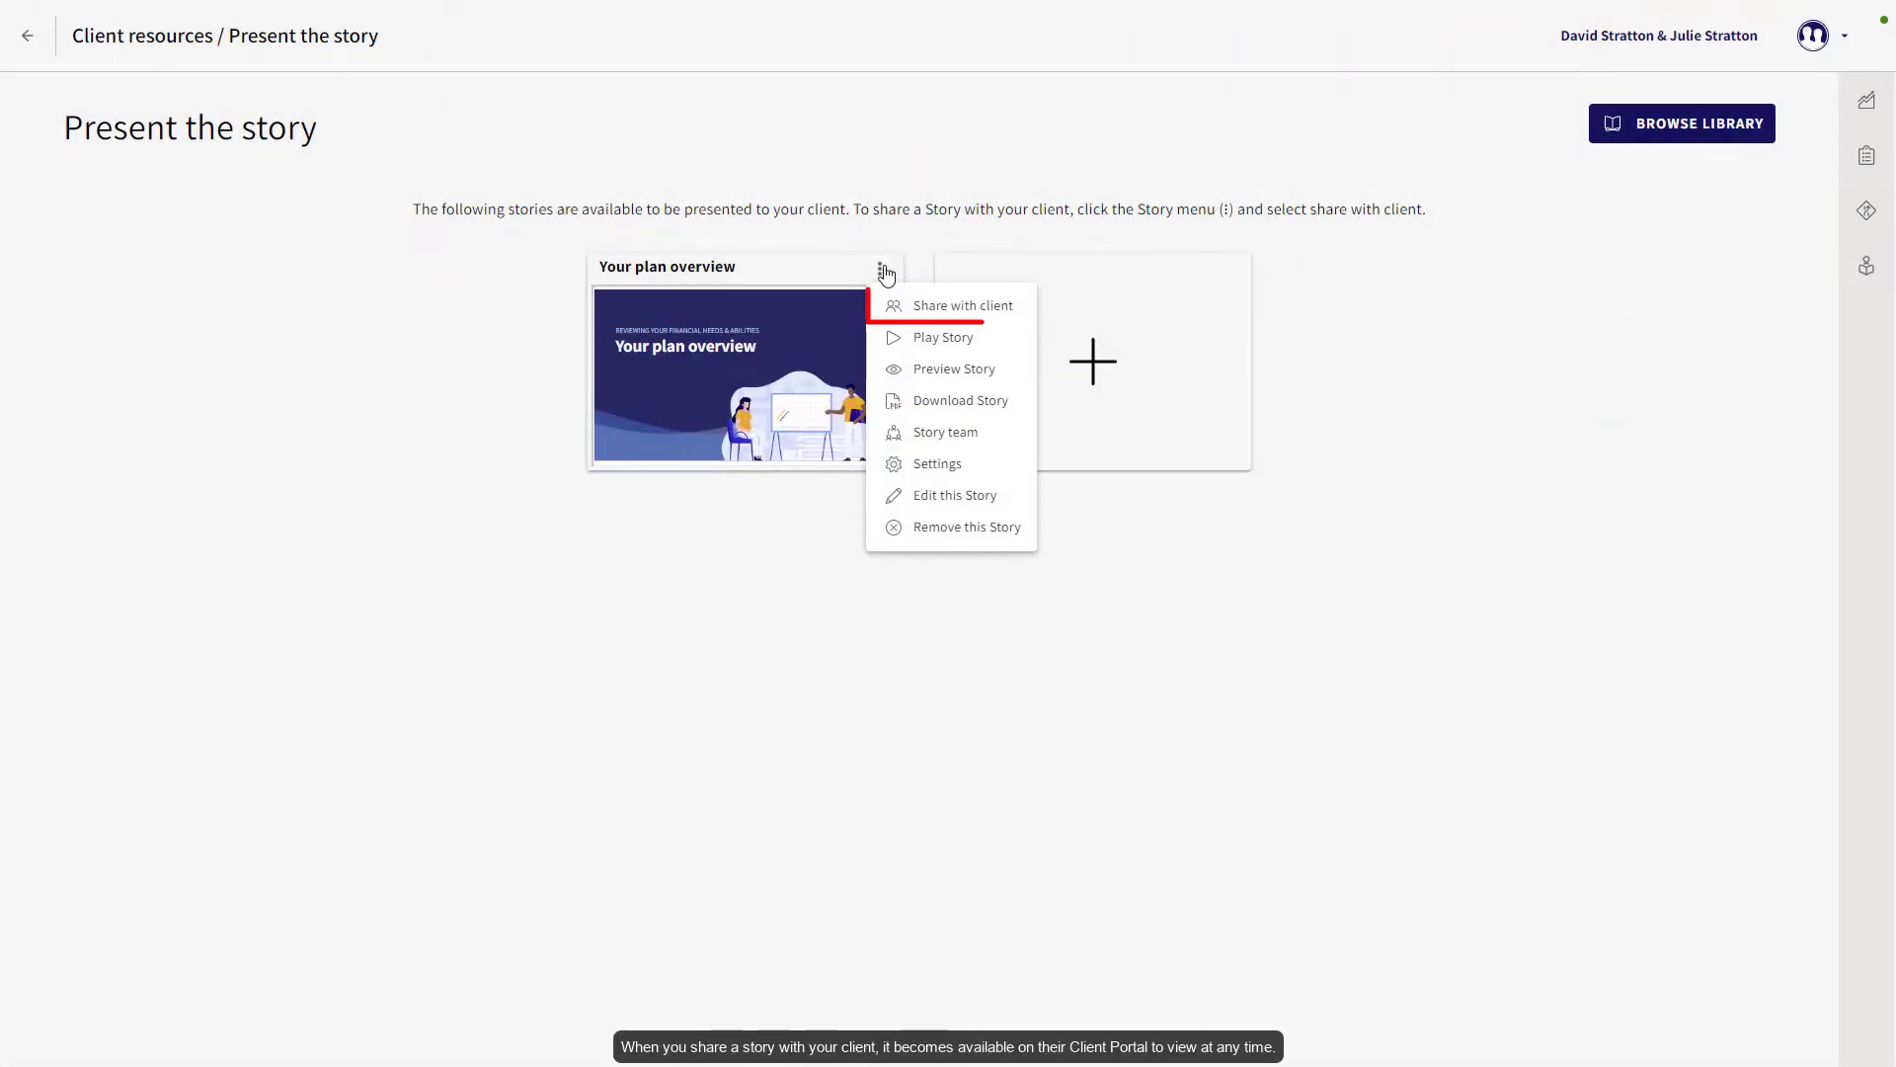
pyautogui.click(949, 306)
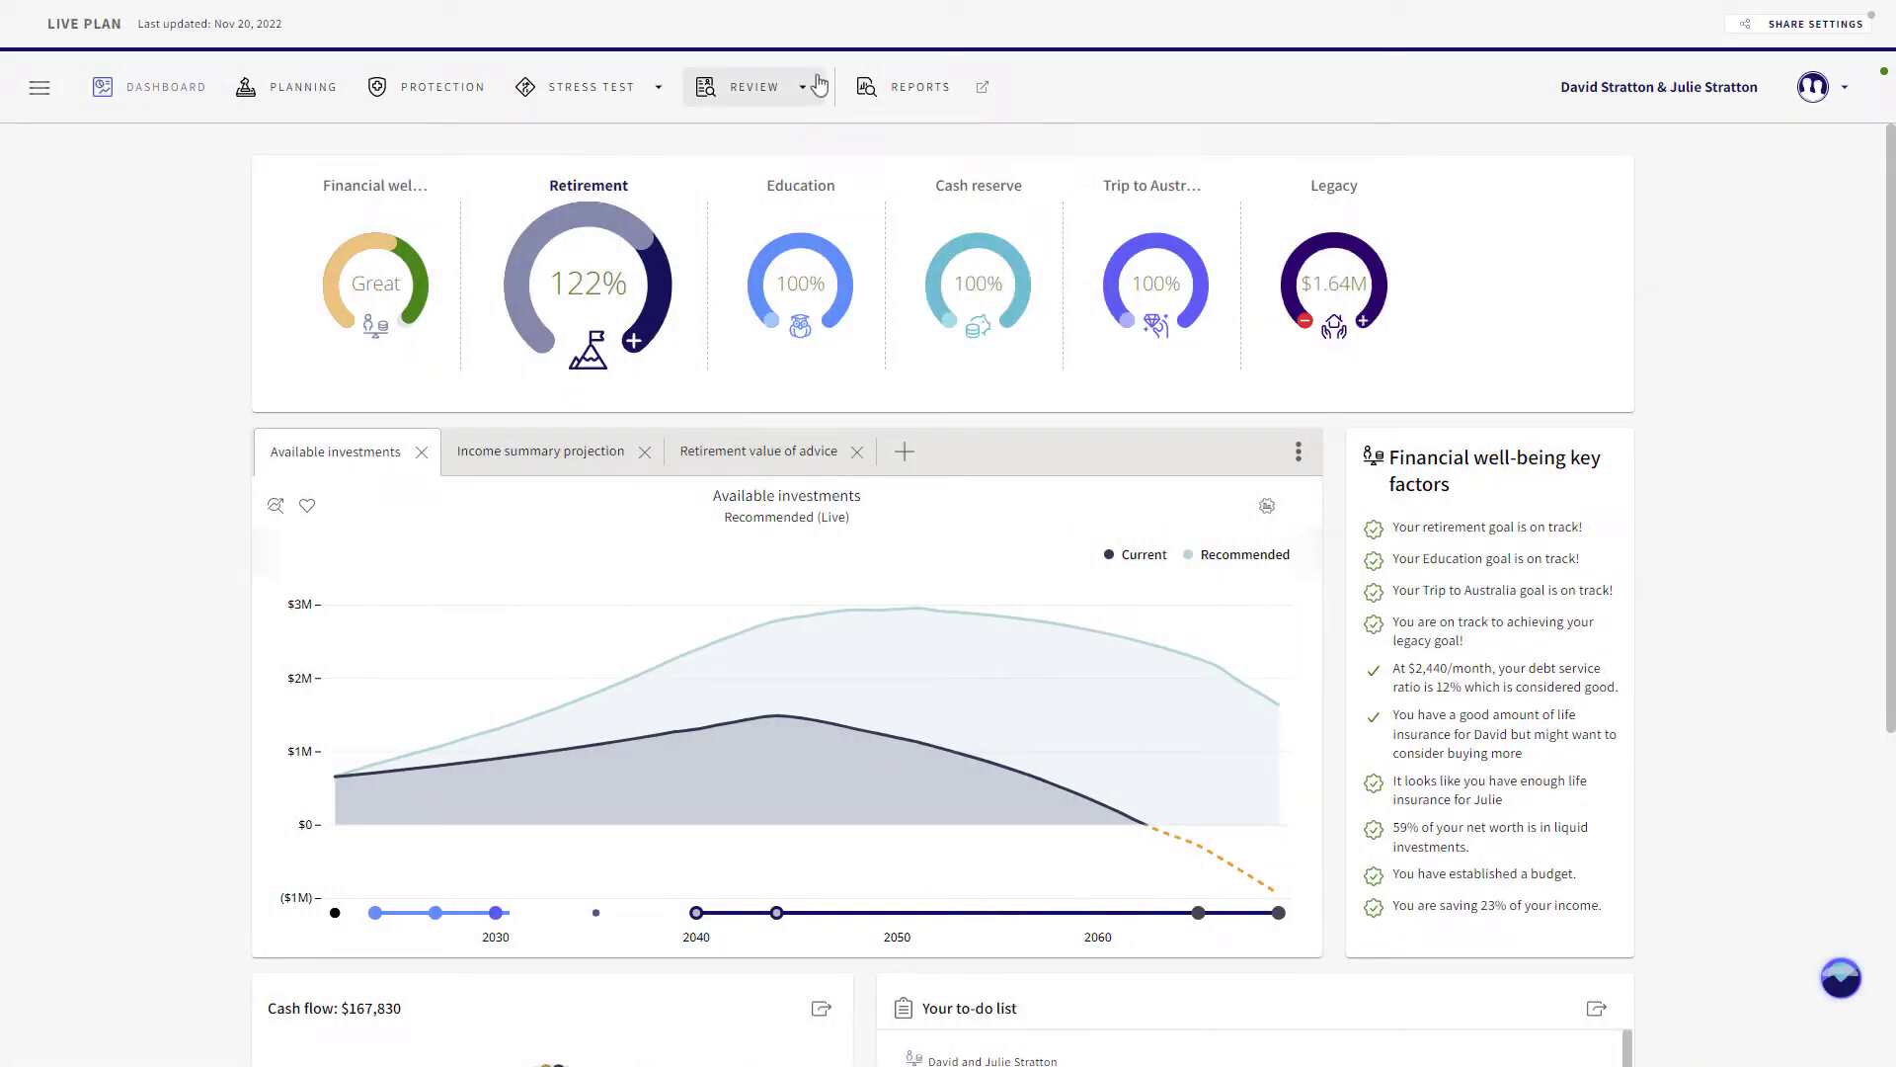
# - Confirm the current plan from the Review plan page and accept the confirmation dialog
pyautogui.click(819, 86)
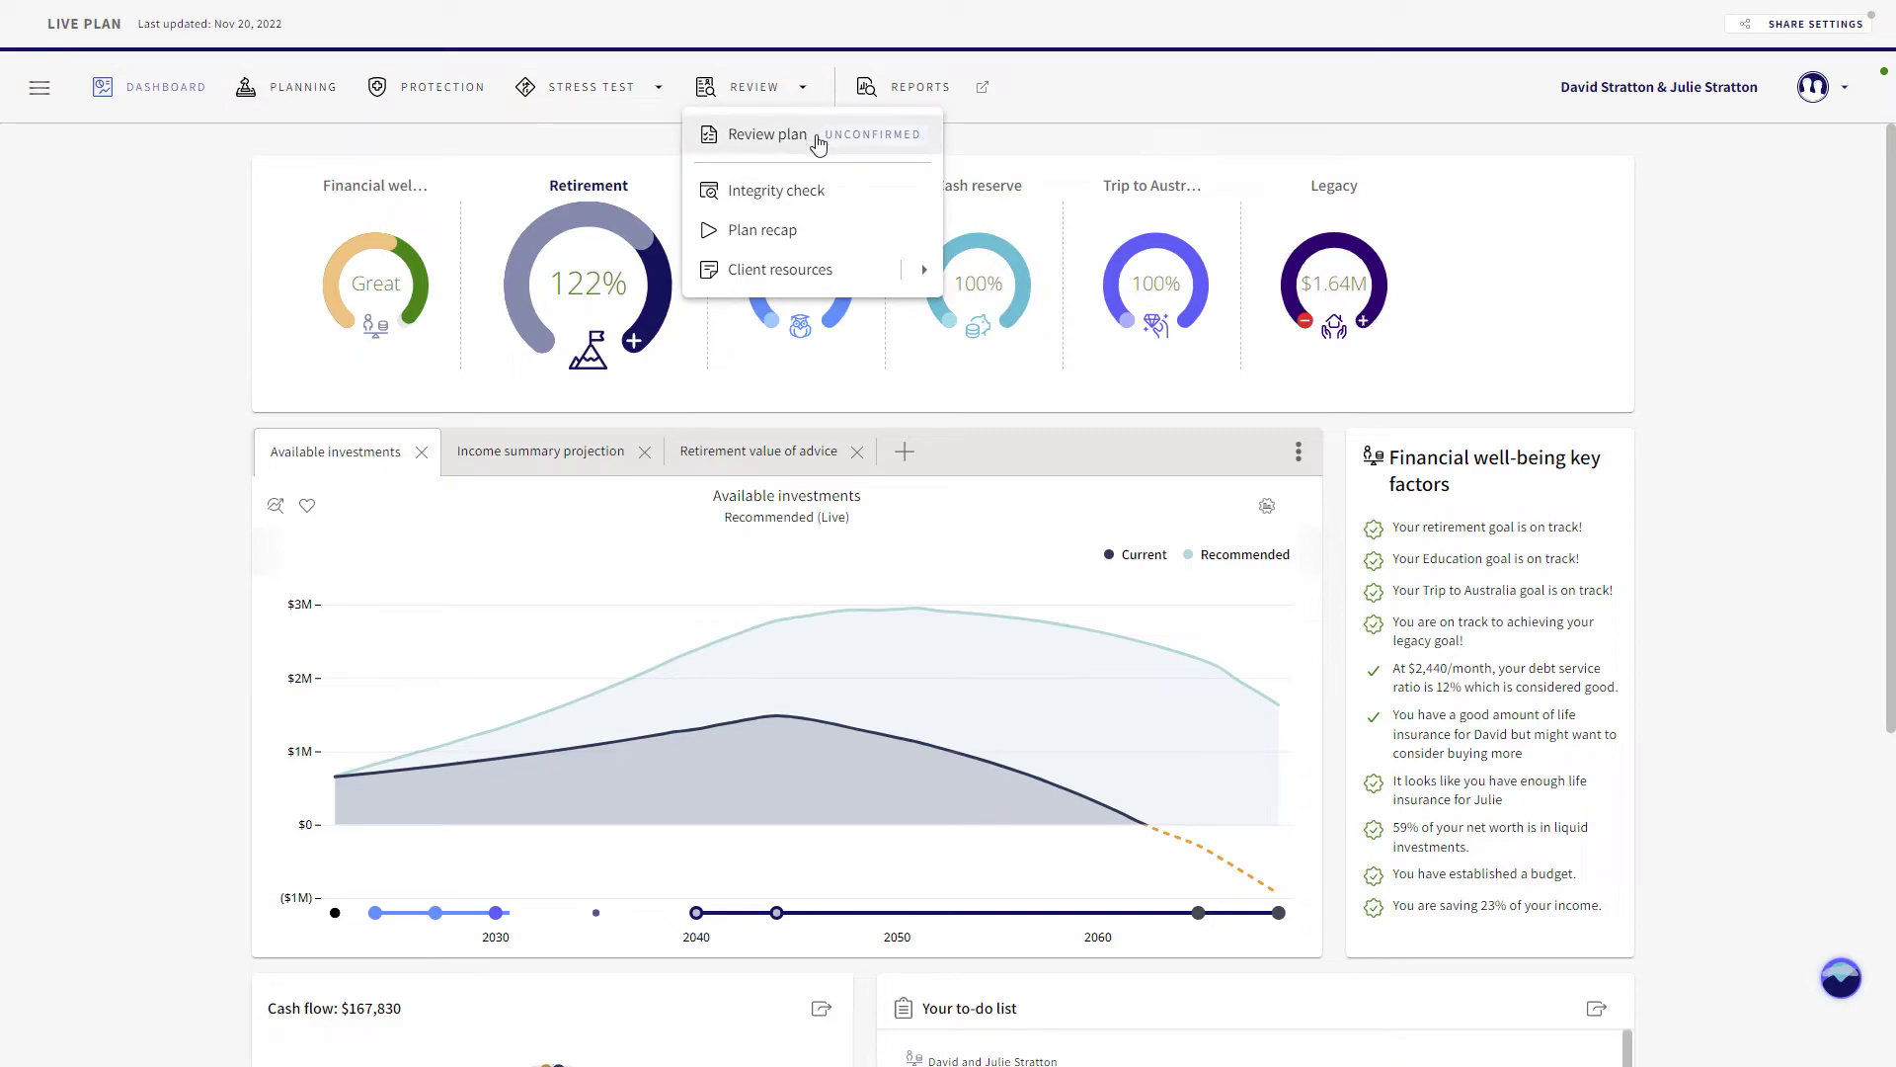
pyautogui.click(767, 135)
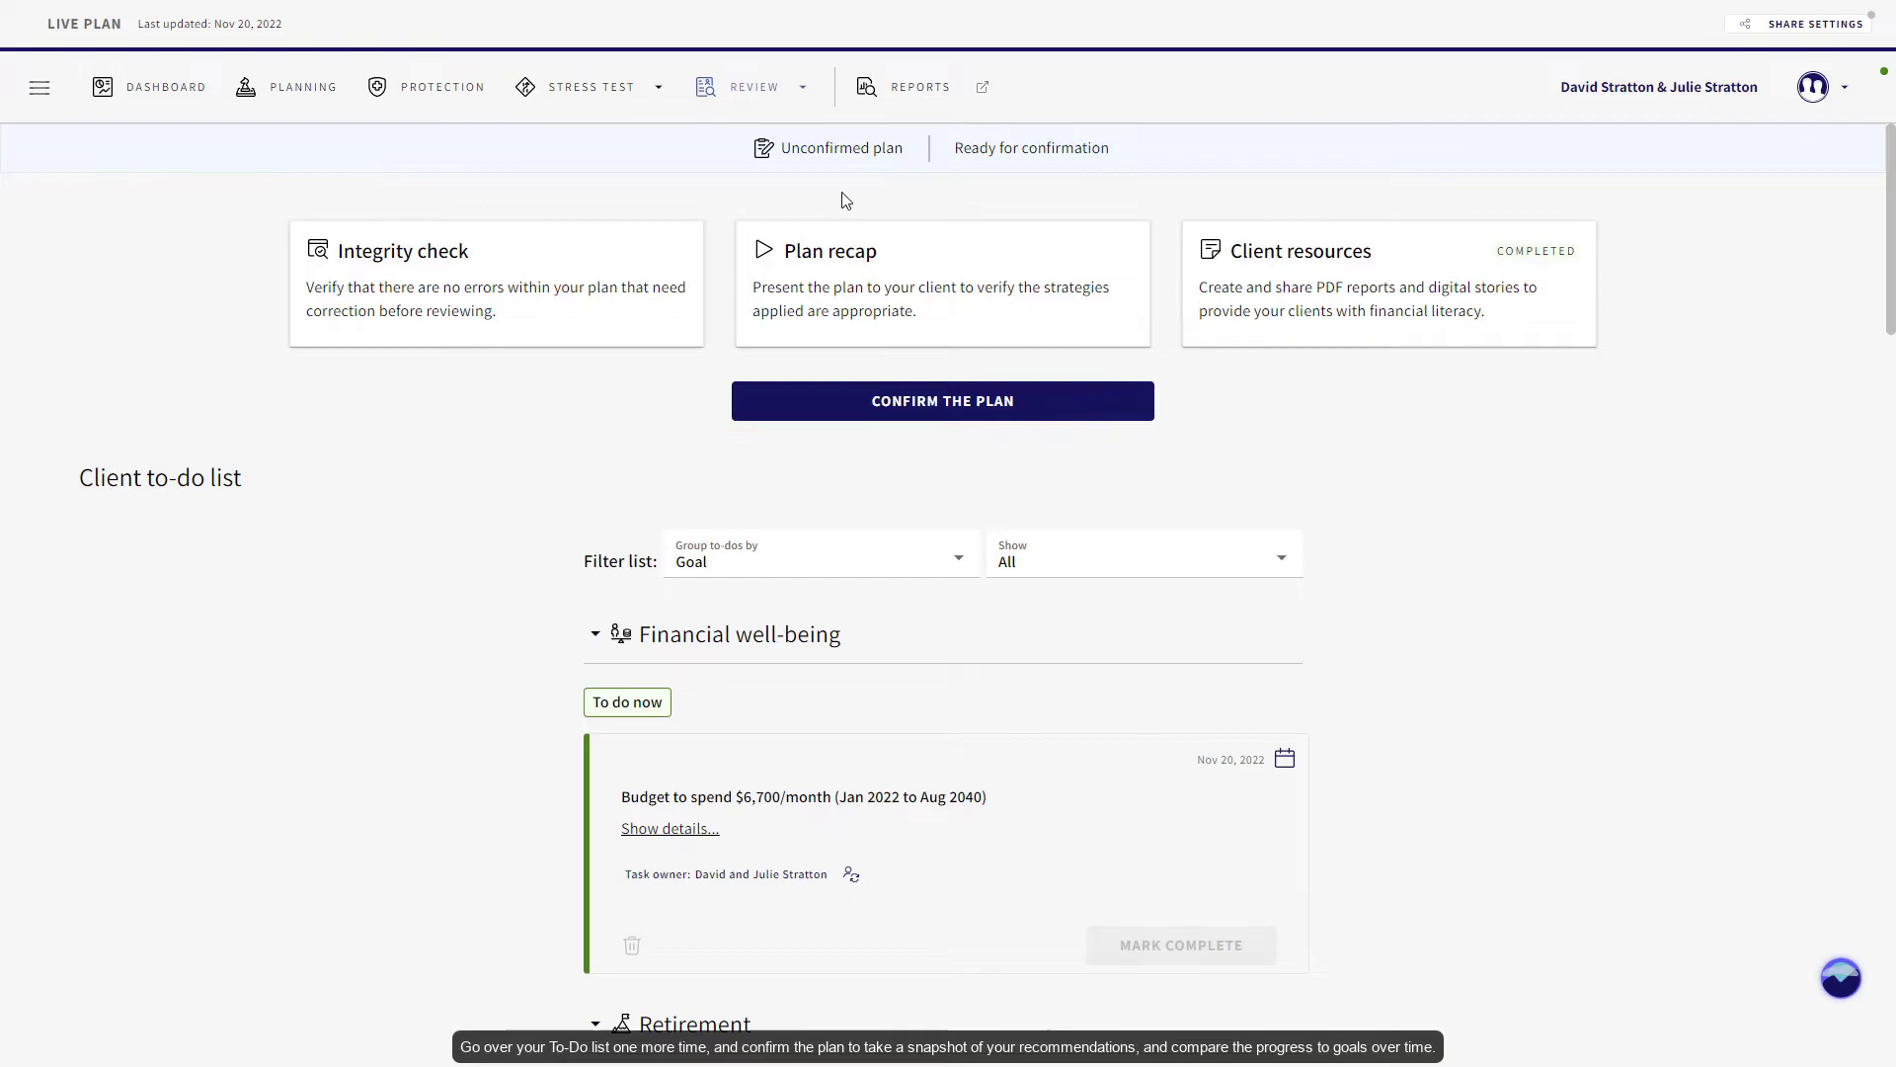
pyautogui.click(912, 402)
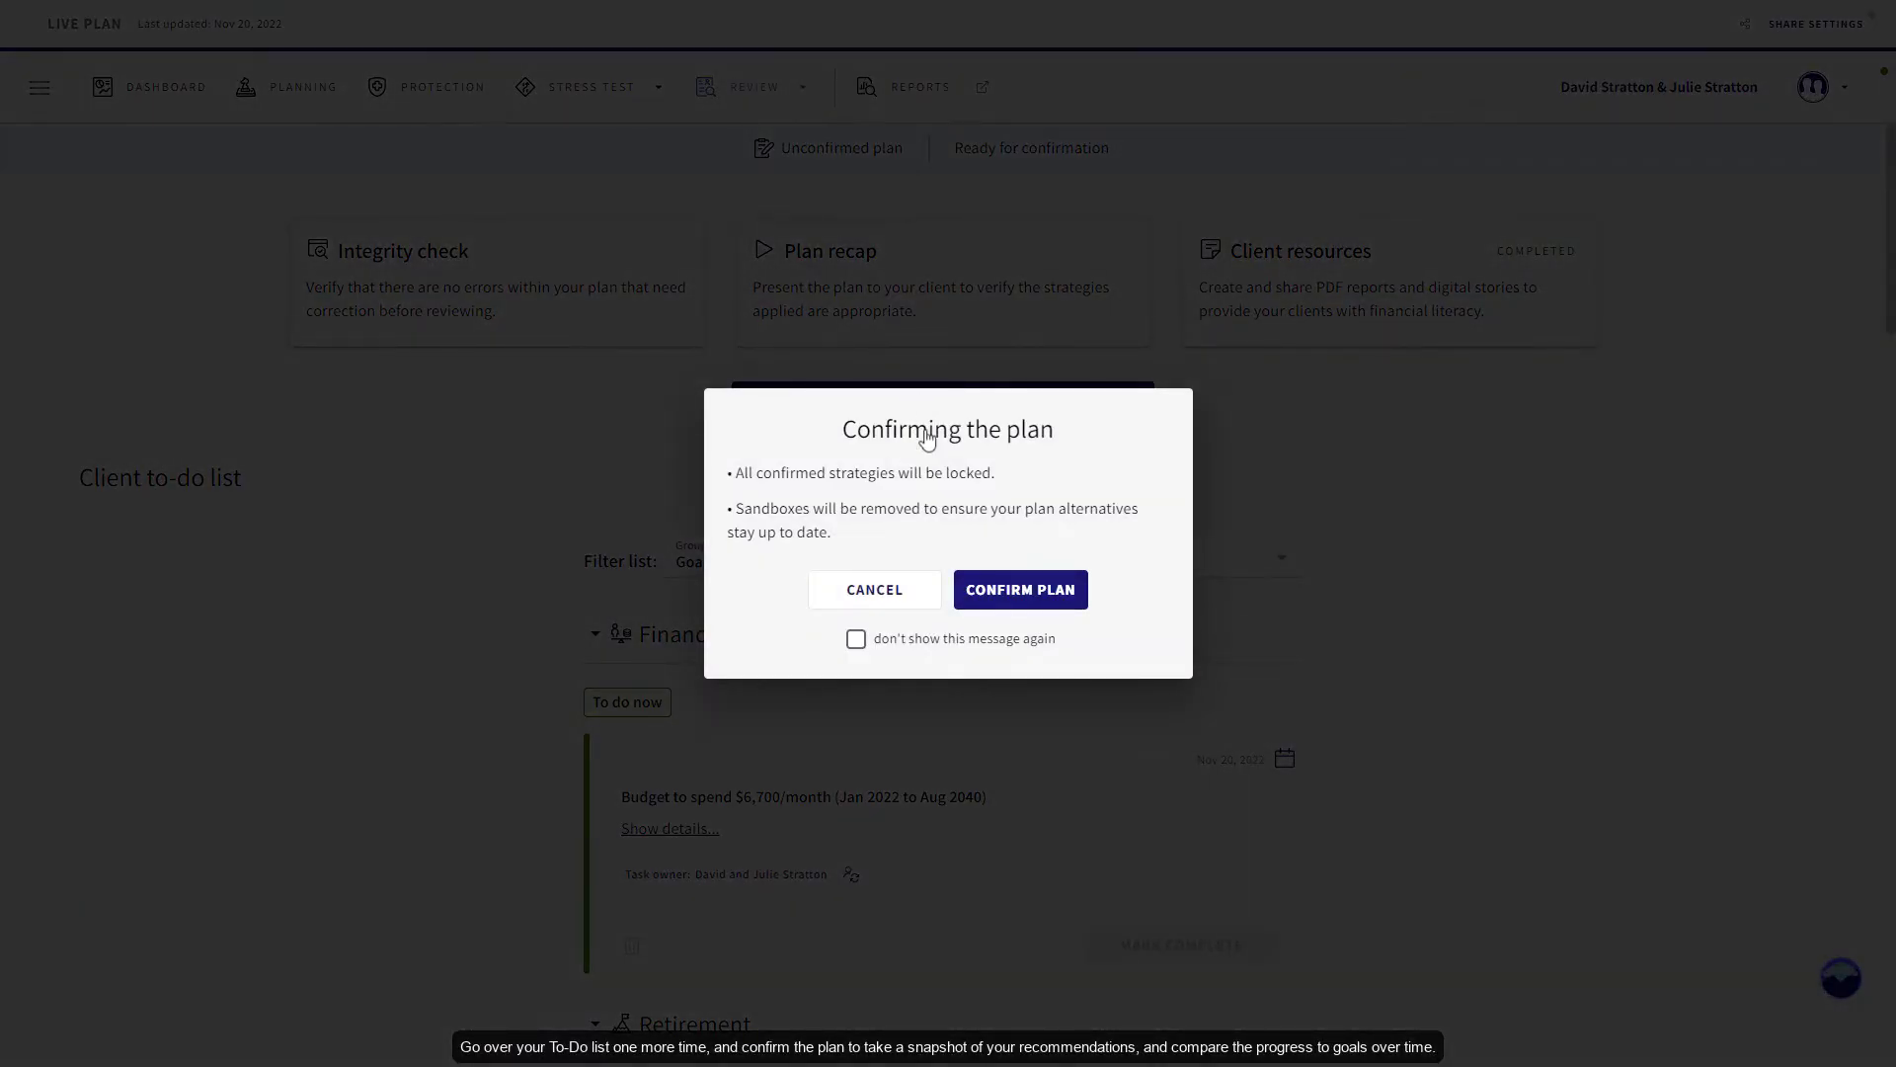
pyautogui.click(1019, 589)
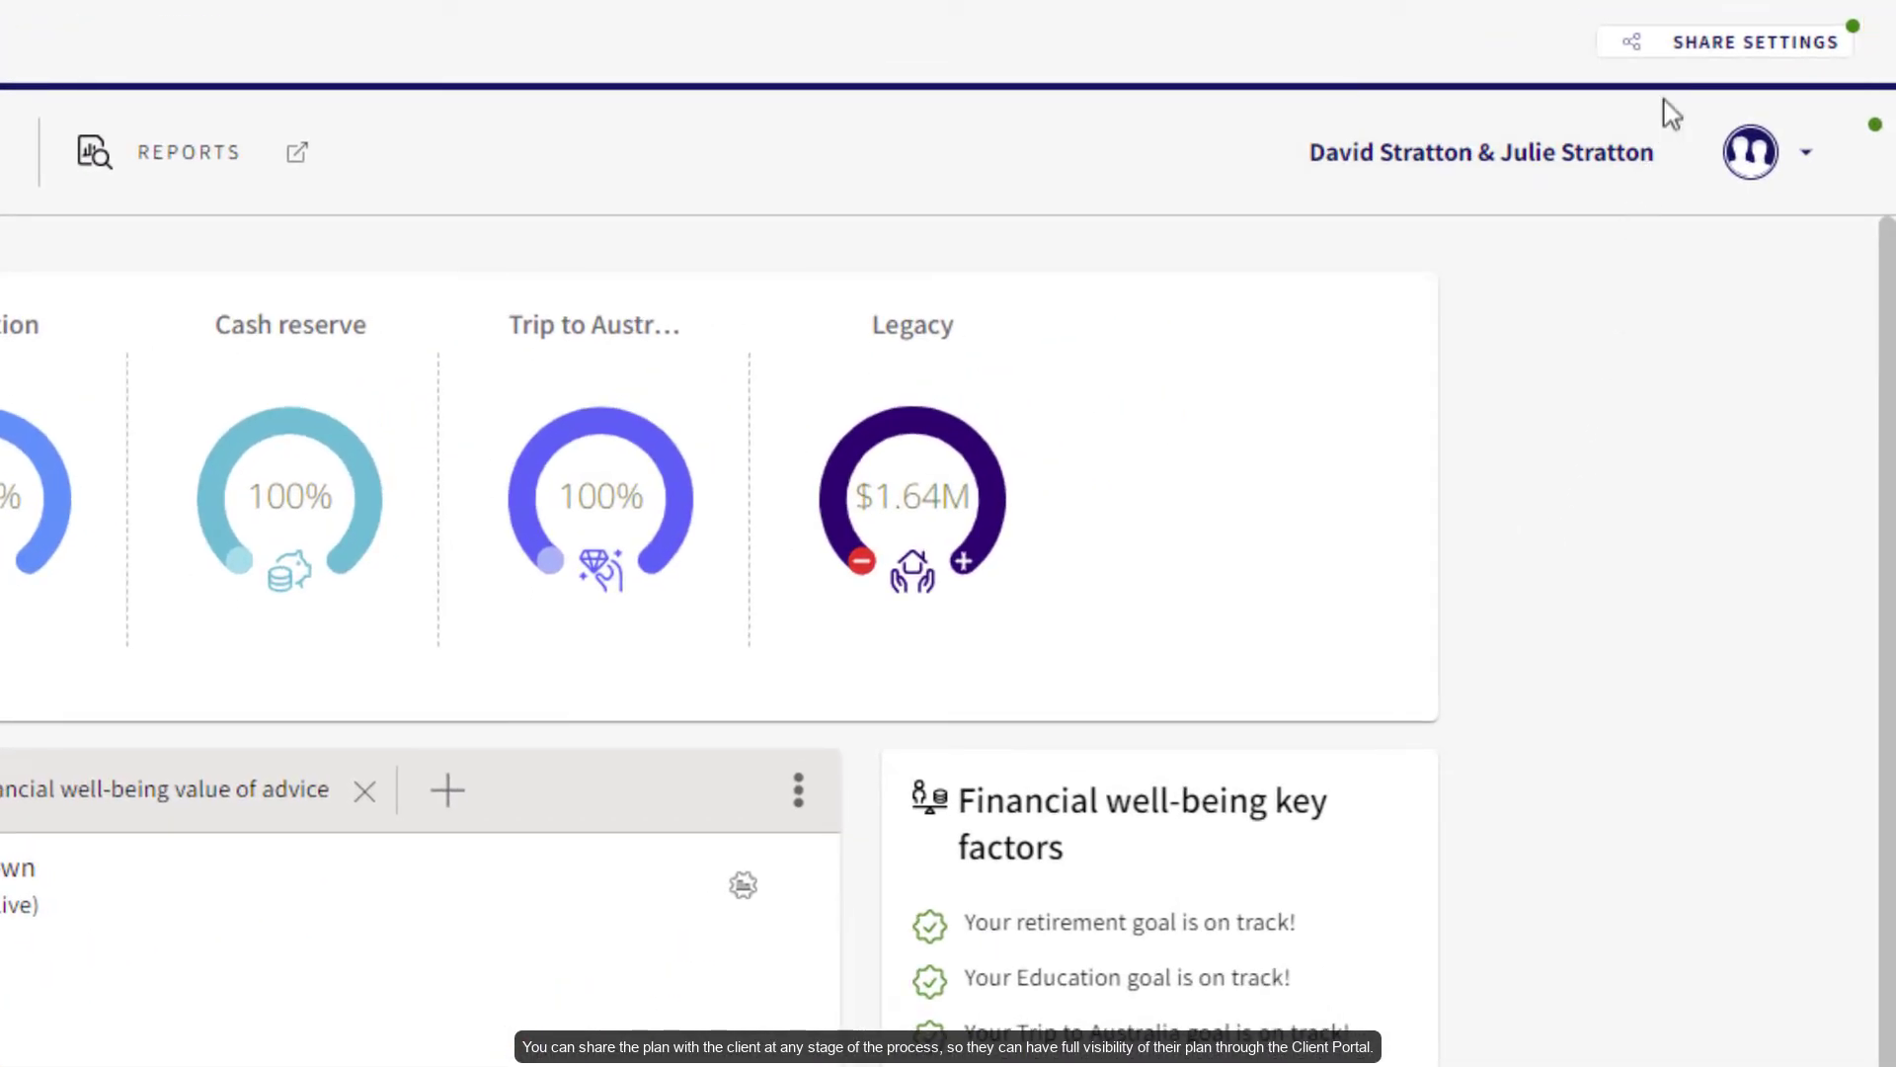
# - Tour the client portal's financial plan, to-do list and digital story, ending on the financial plan
pyautogui.click(1720, 42)
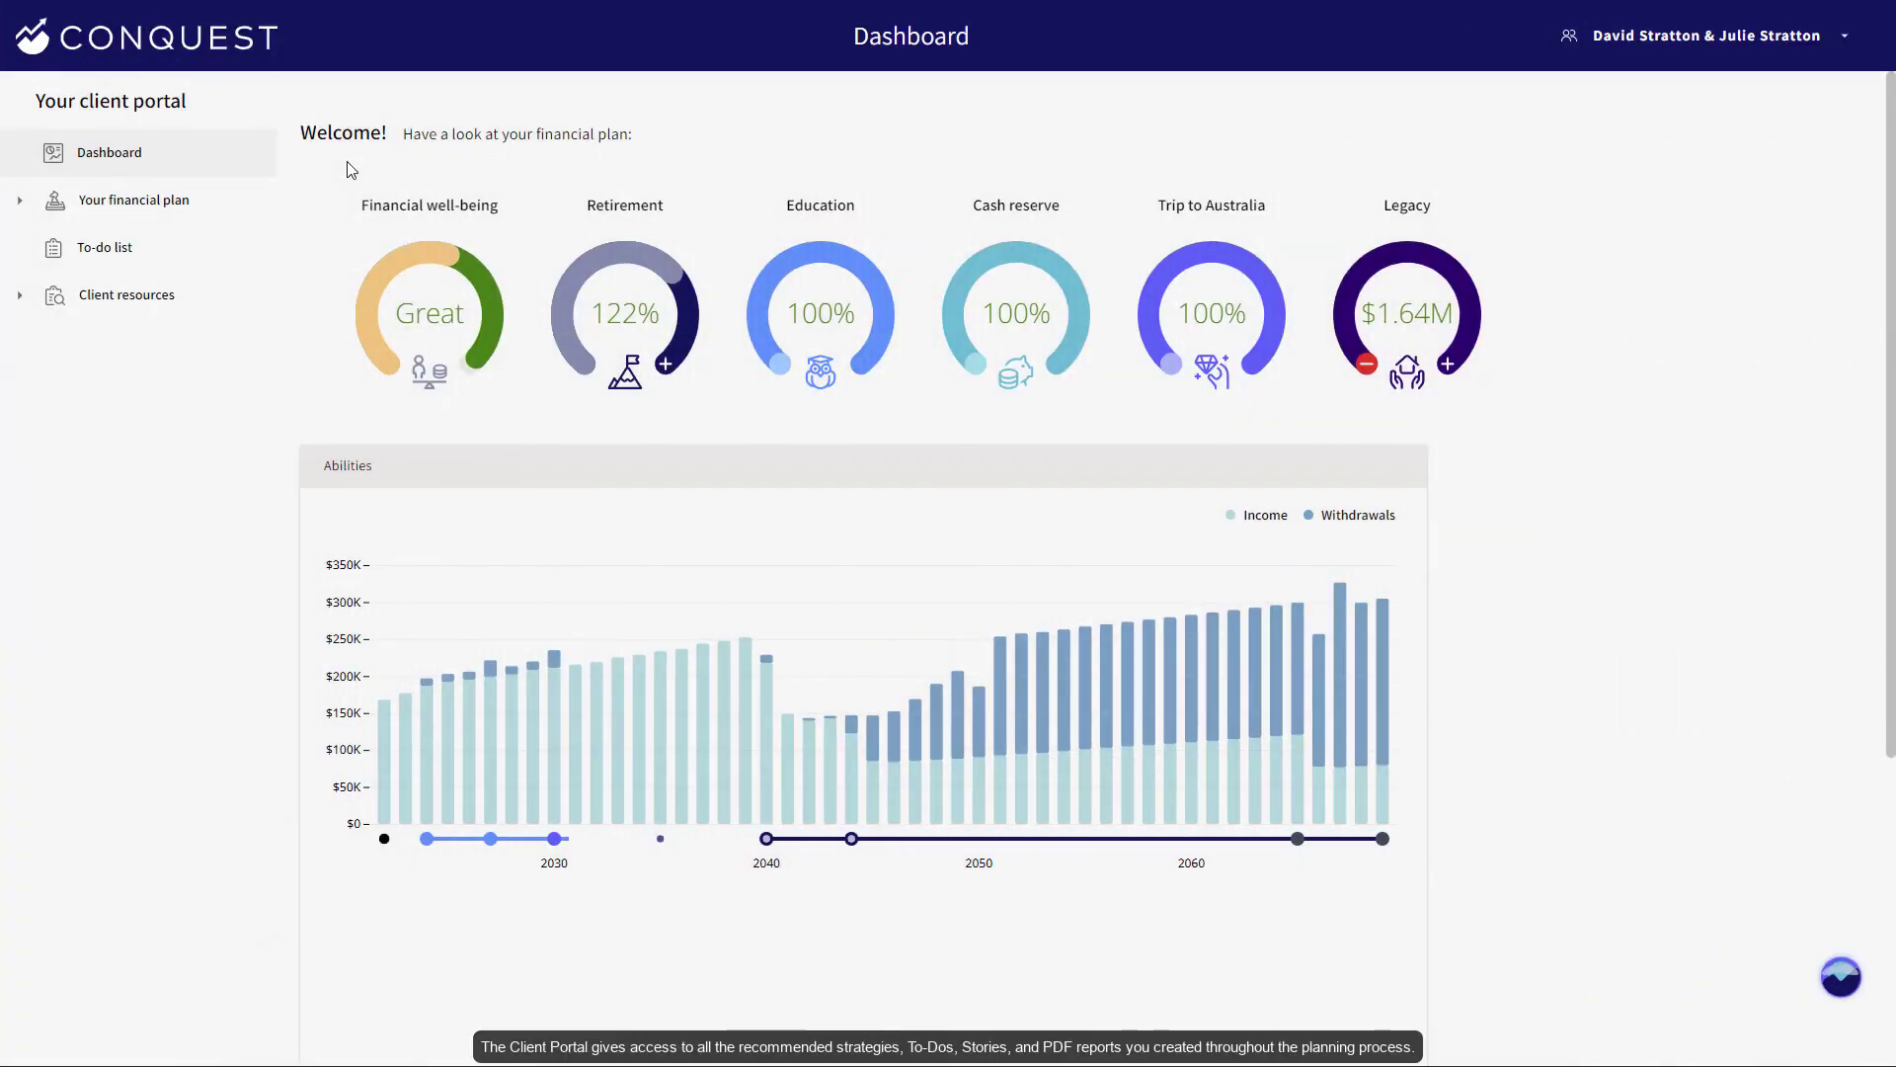
pyautogui.click(131, 200)
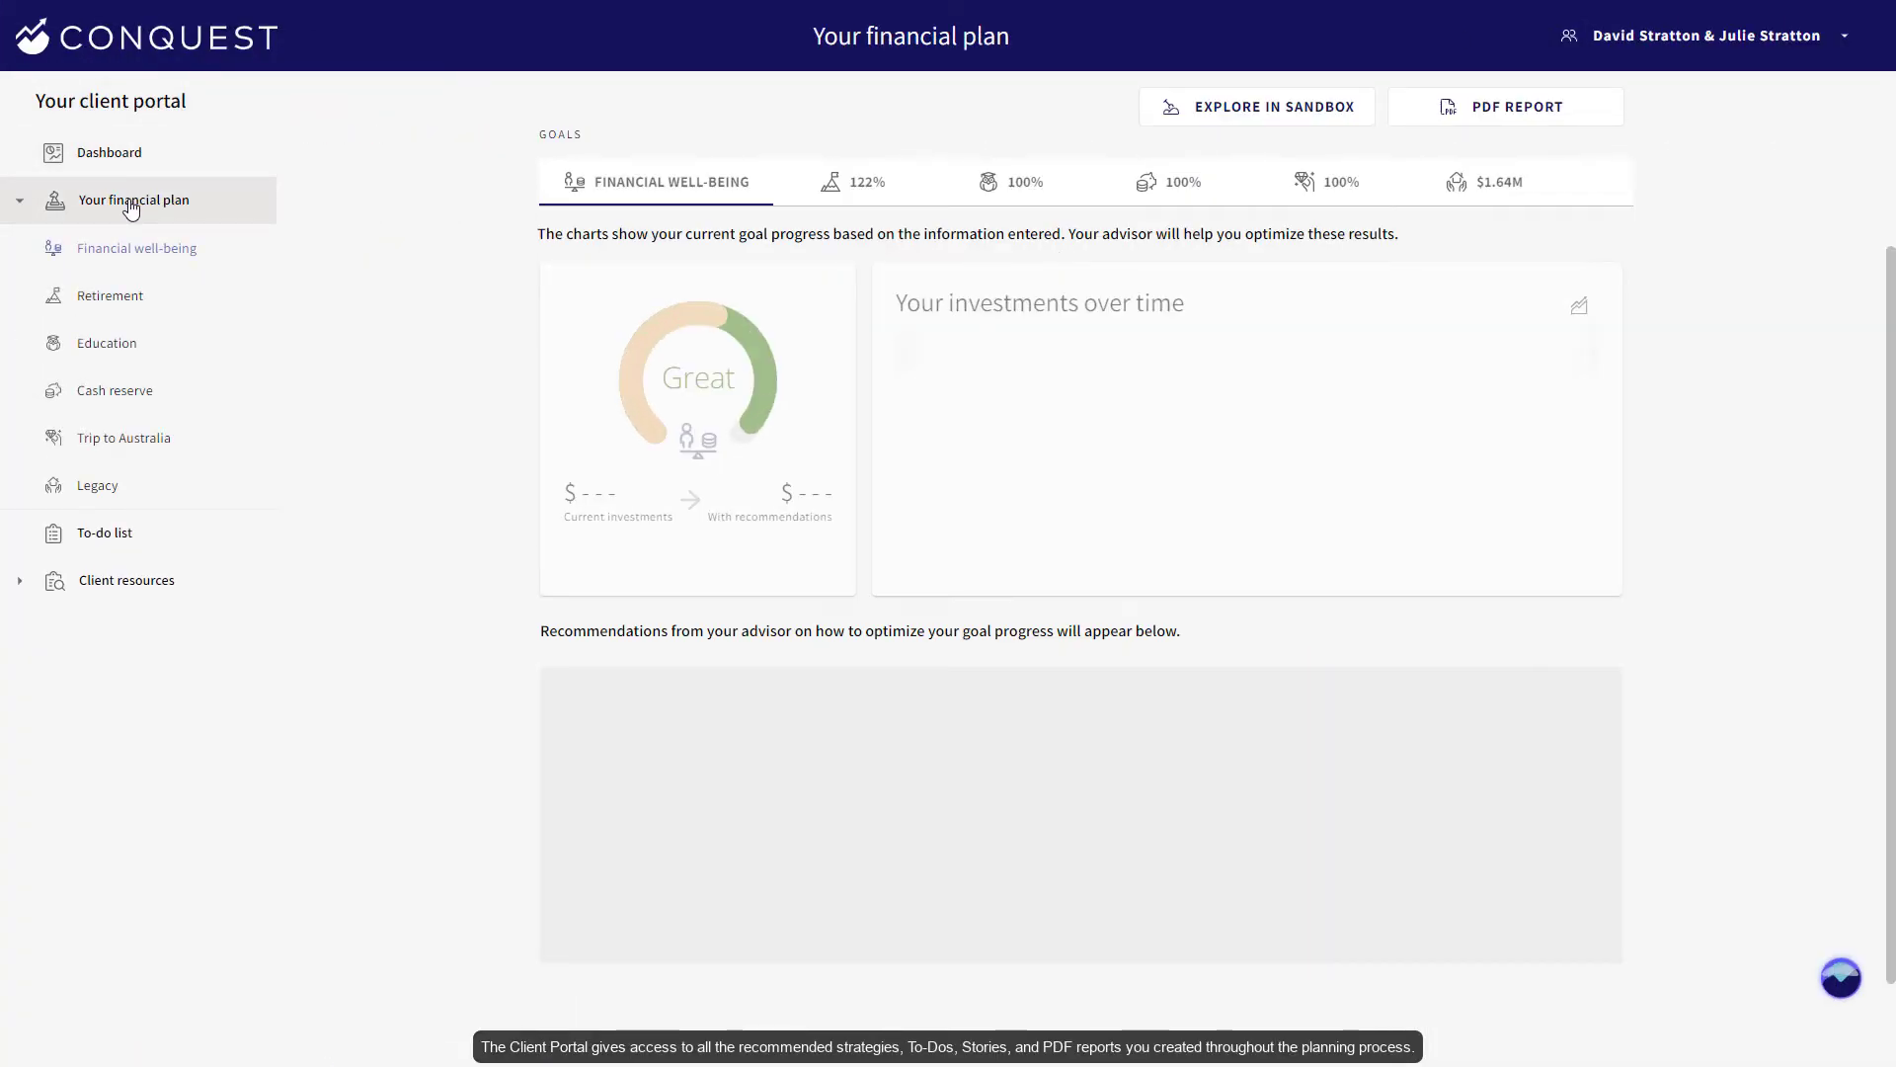
pyautogui.click(105, 533)
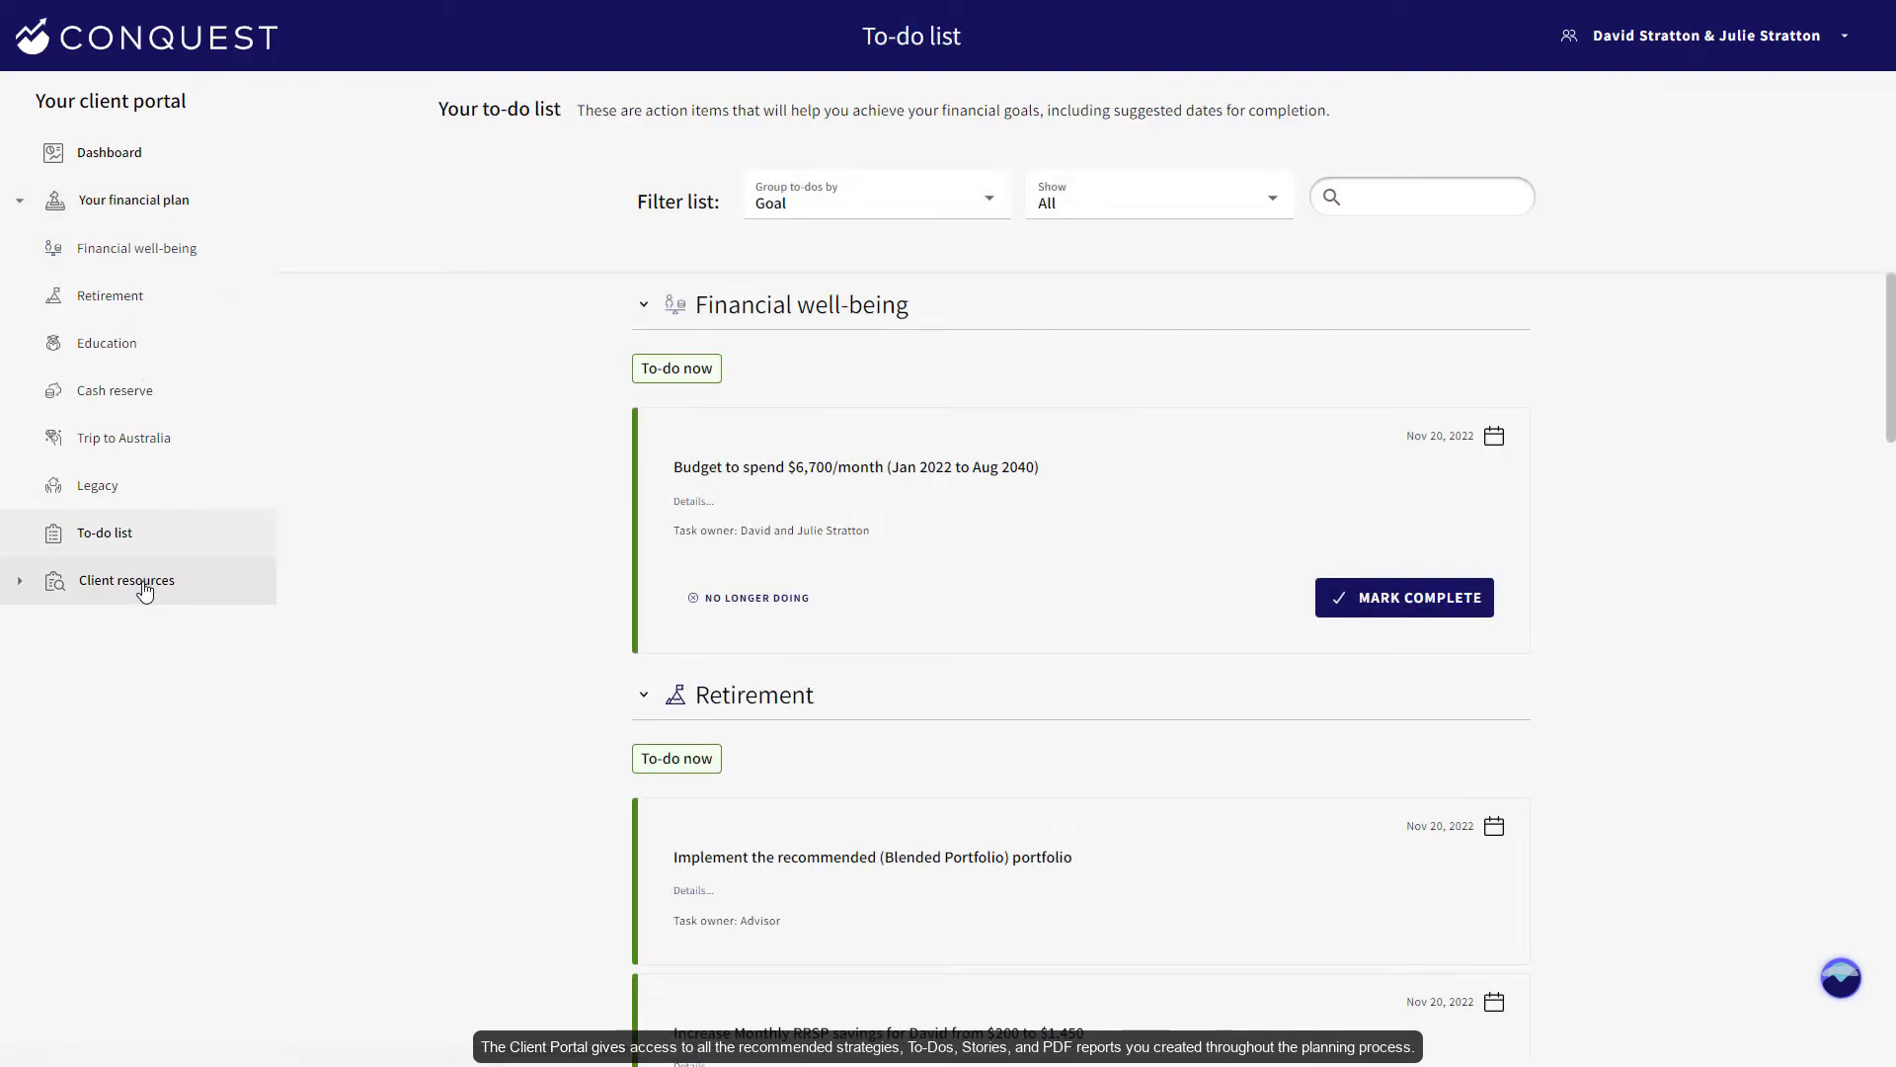
pyautogui.click(127, 579)
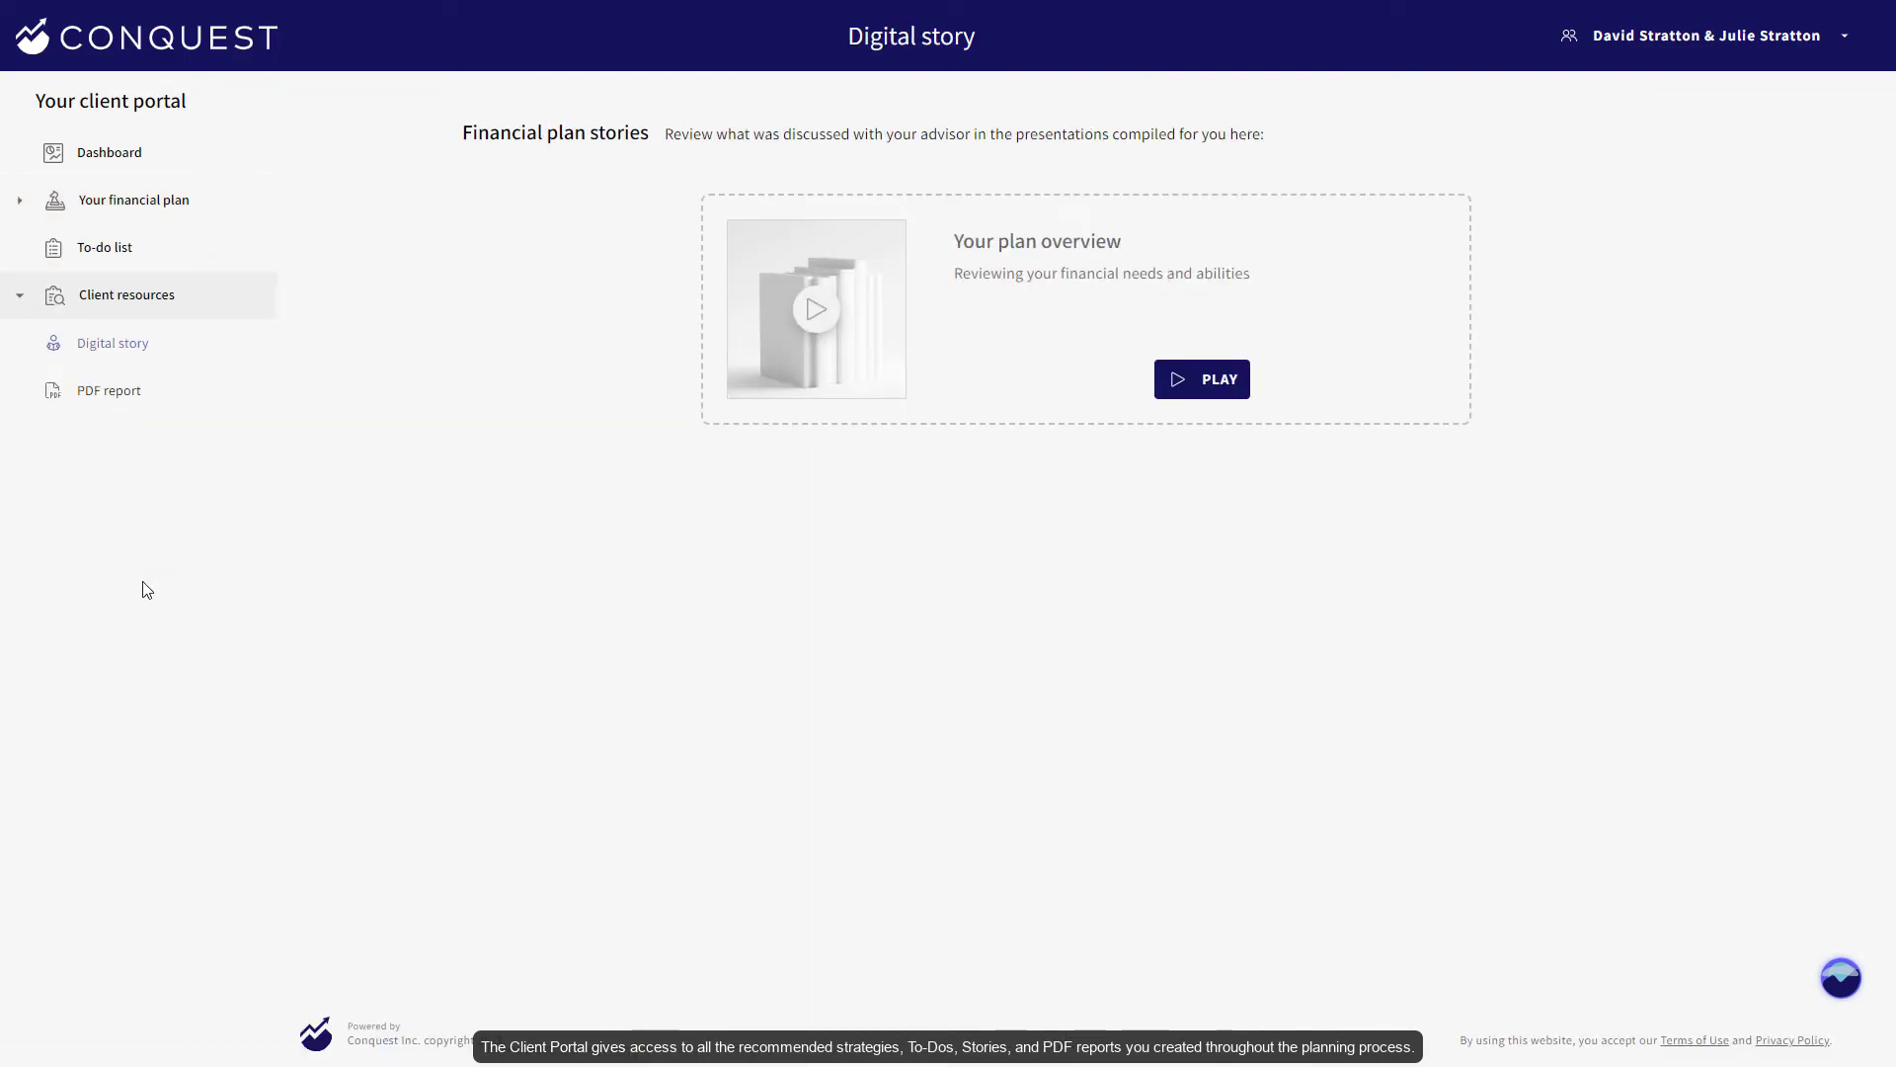
pyautogui.click(130, 200)
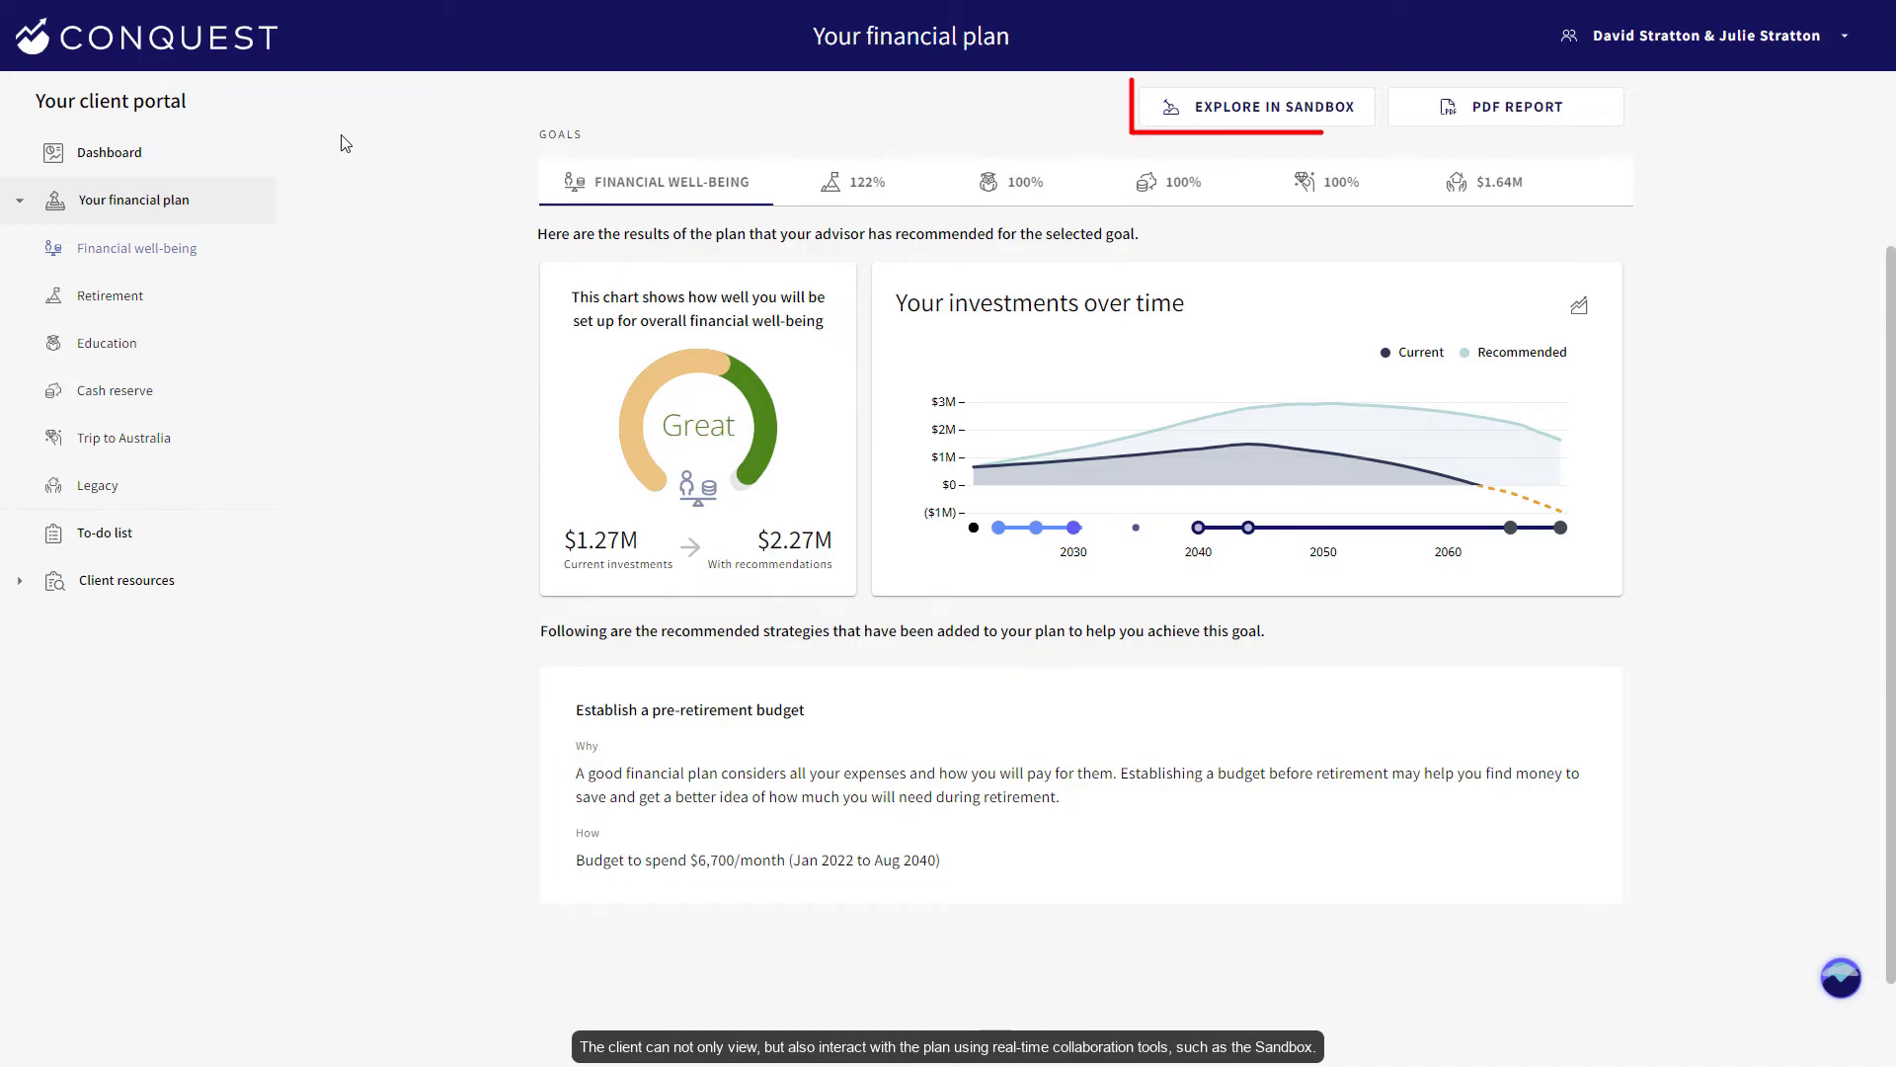
# - Open the client Sandbox and page through the Retirement goal's suggested recommendations
pyautogui.click(1256, 108)
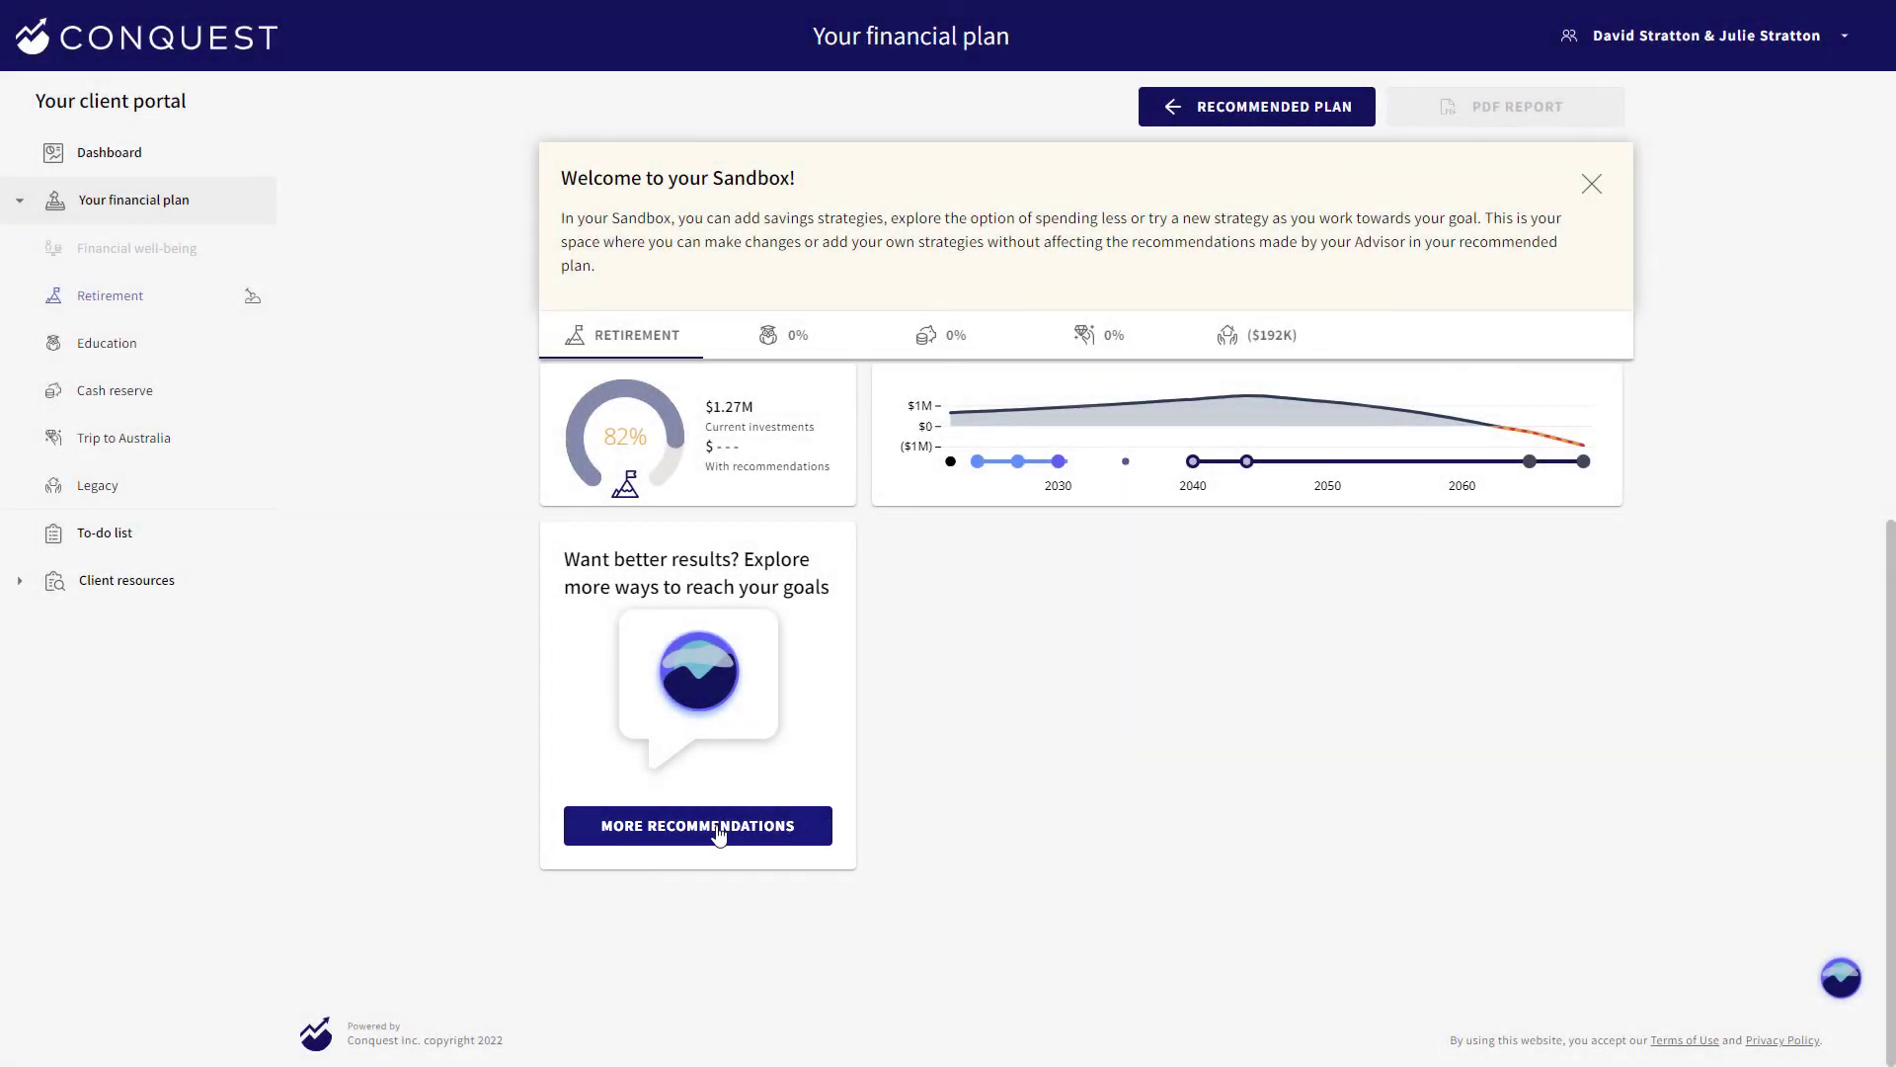
pyautogui.click(720, 825)
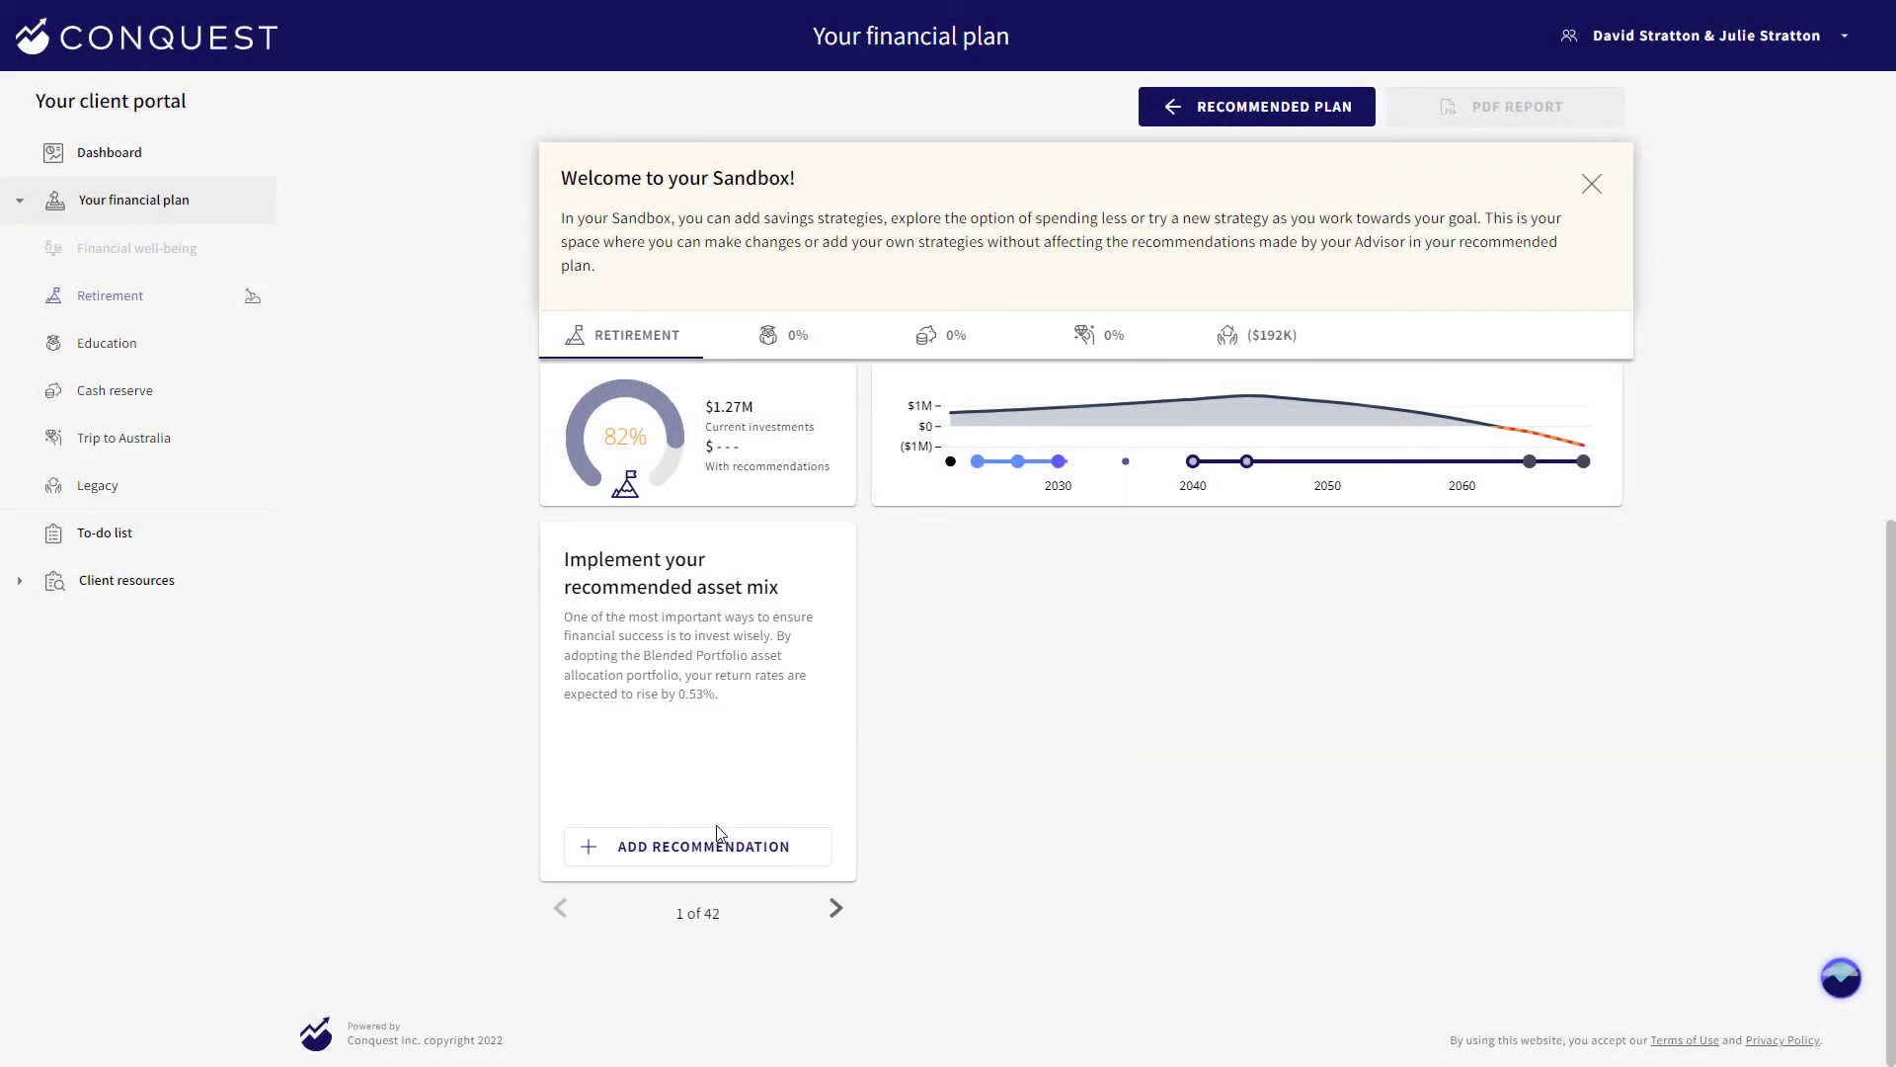
pyautogui.click(836, 912)
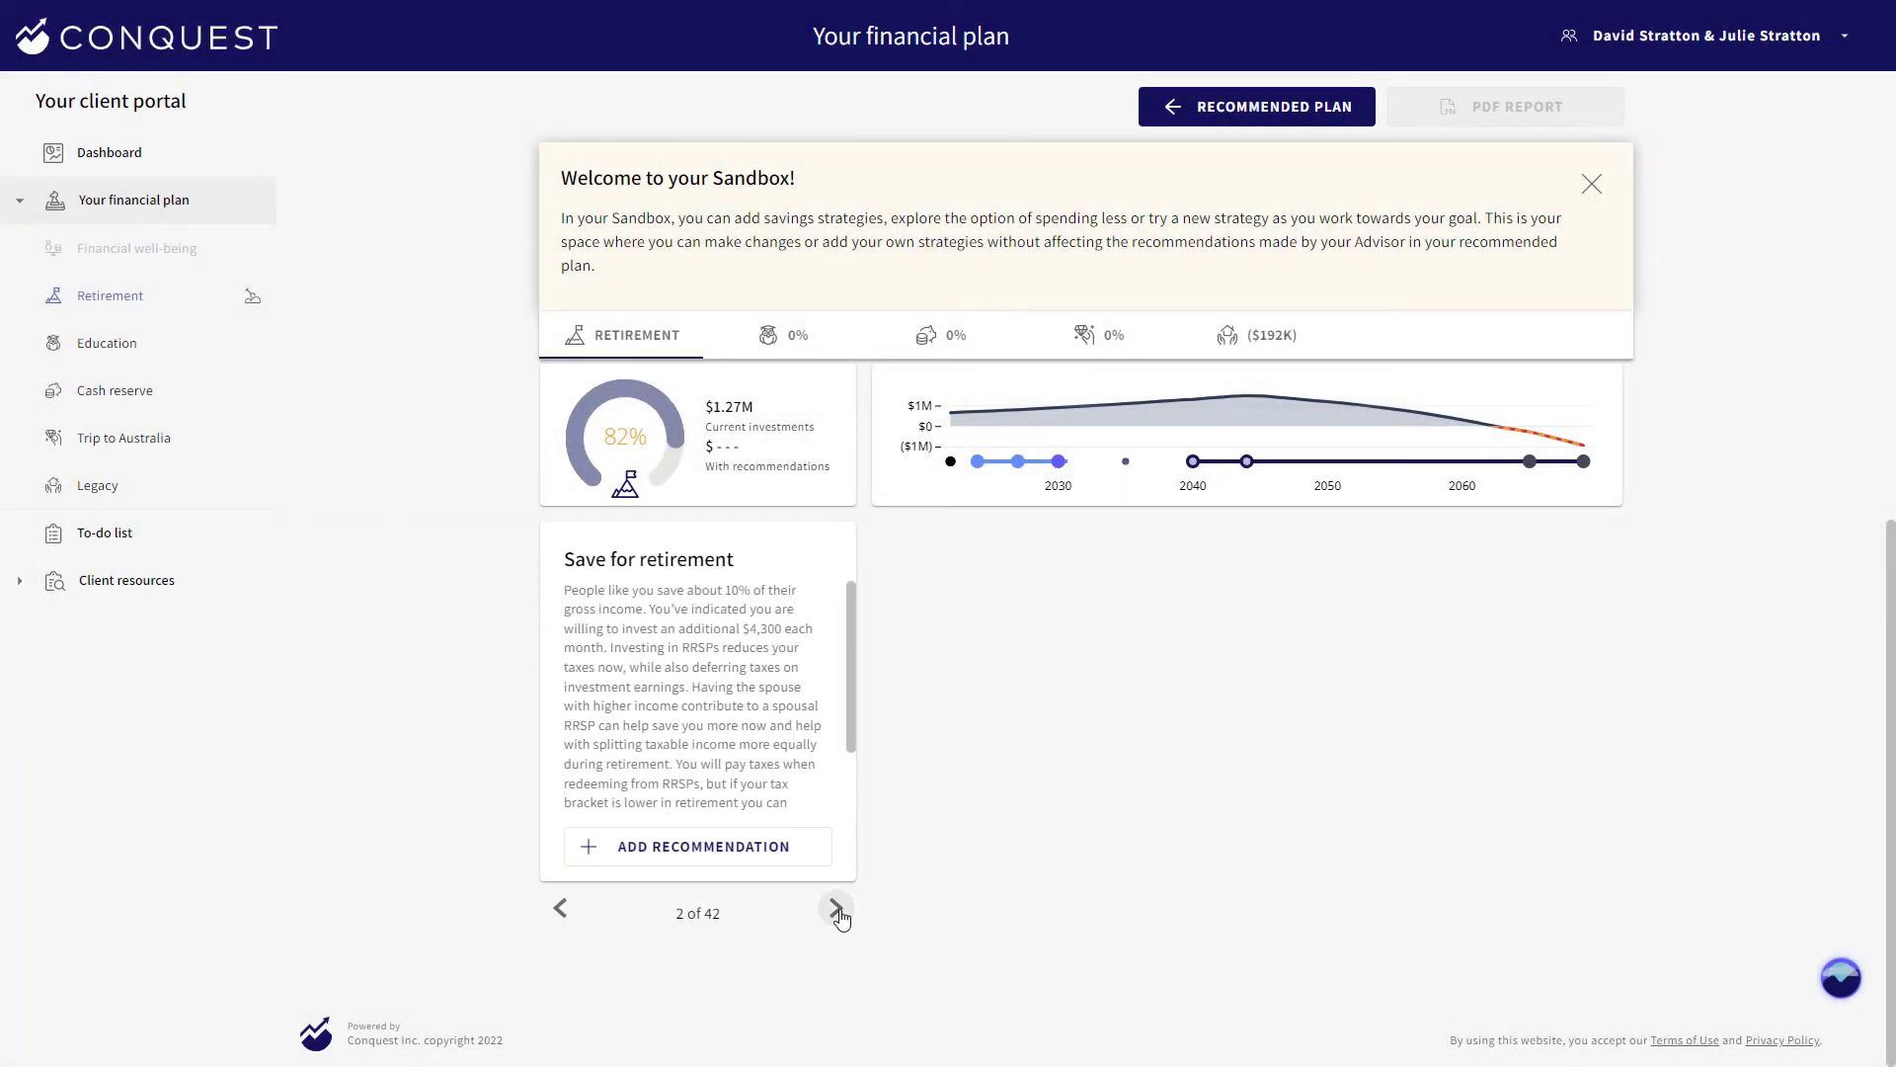
pyautogui.click(837, 912)
# - Cycle through Monthly cash available, Savings, Value of advice, Retirement paycheque and Stacked net worth charts
pyautogui.click(837, 912)
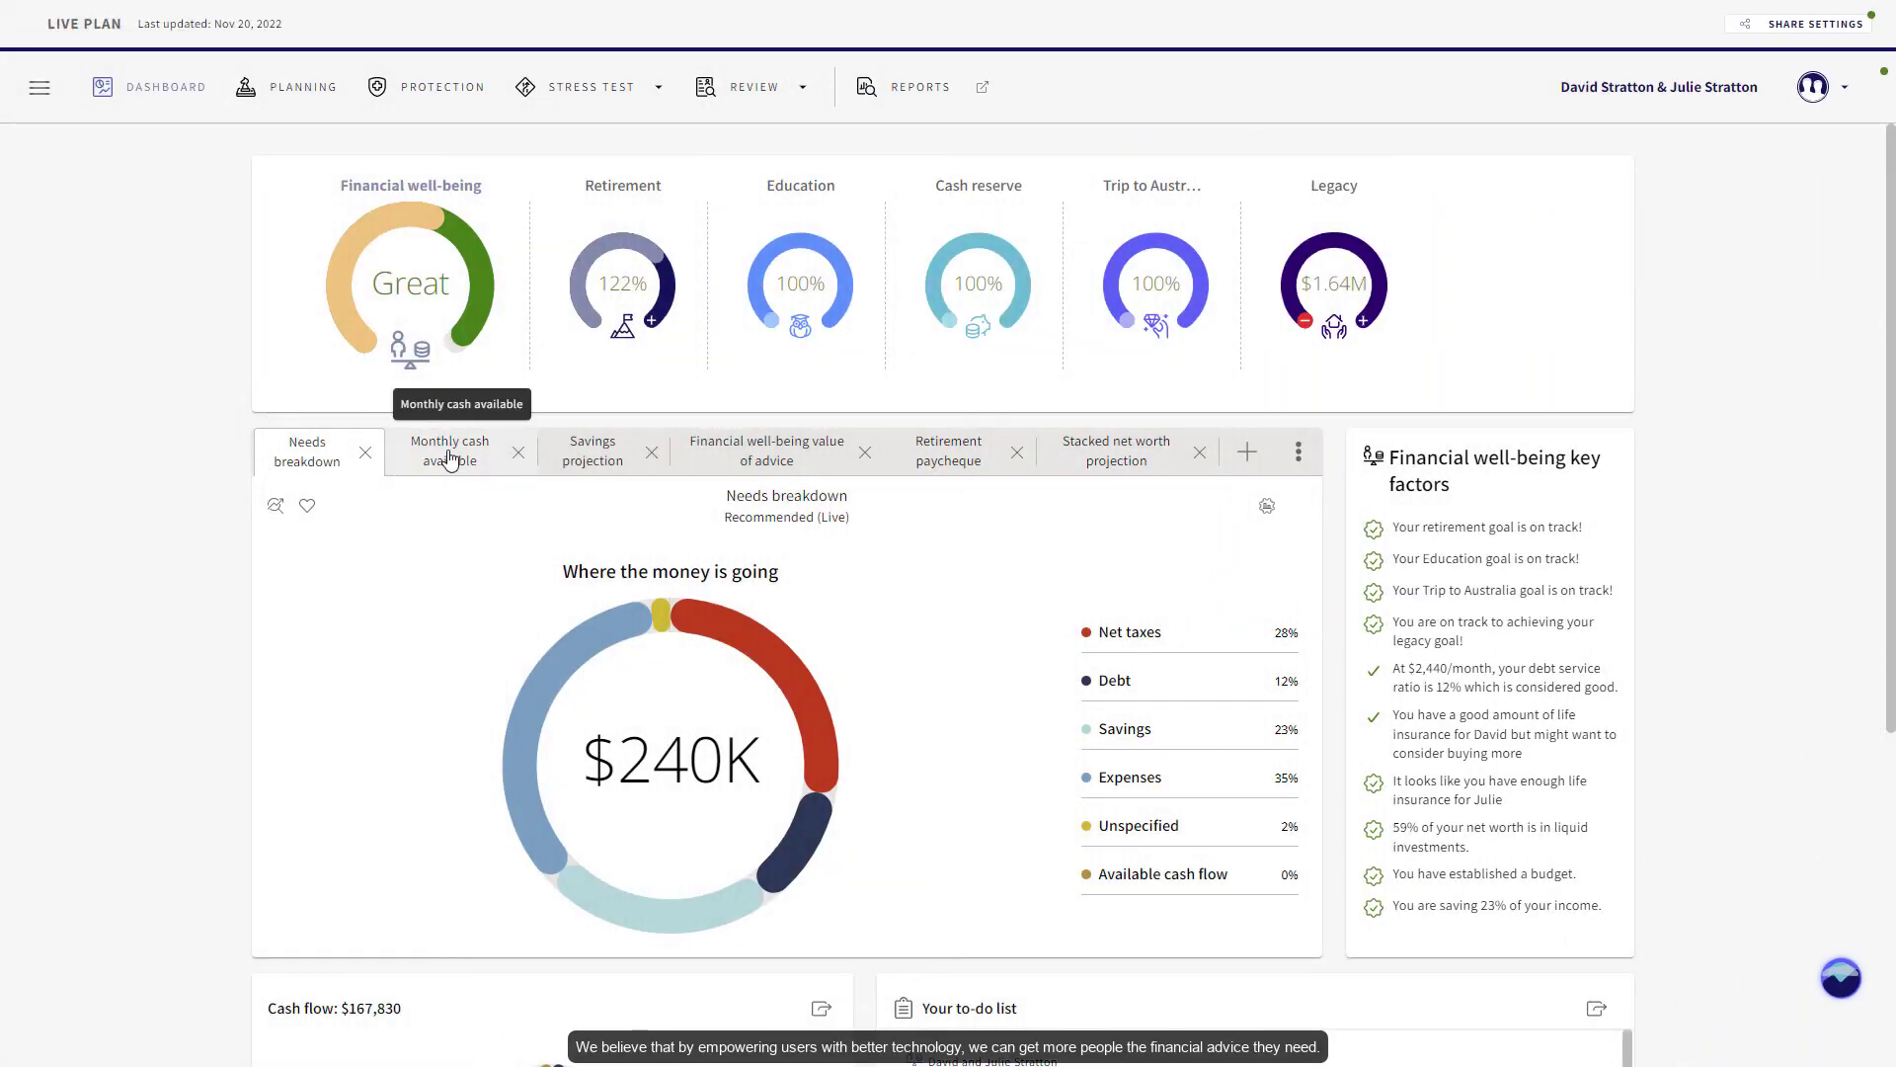
pyautogui.click(450, 456)
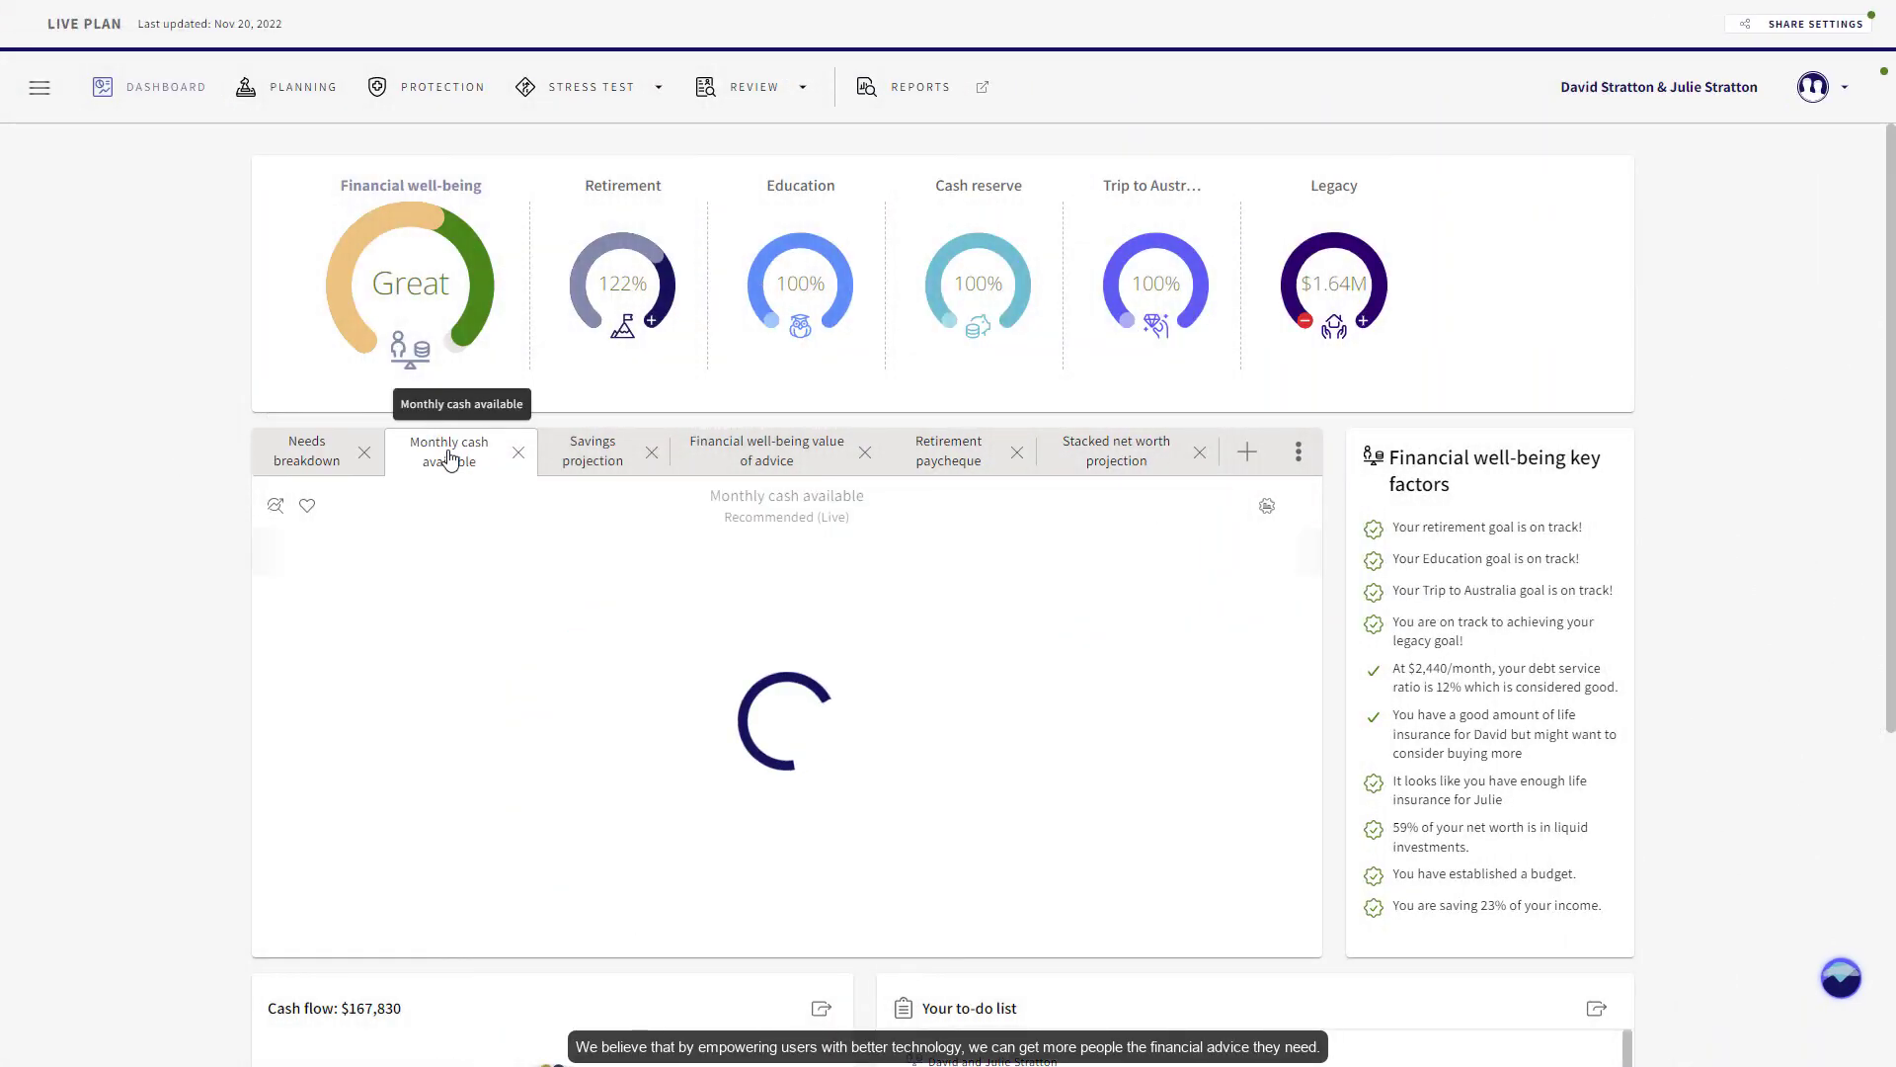
pyautogui.click(591, 450)
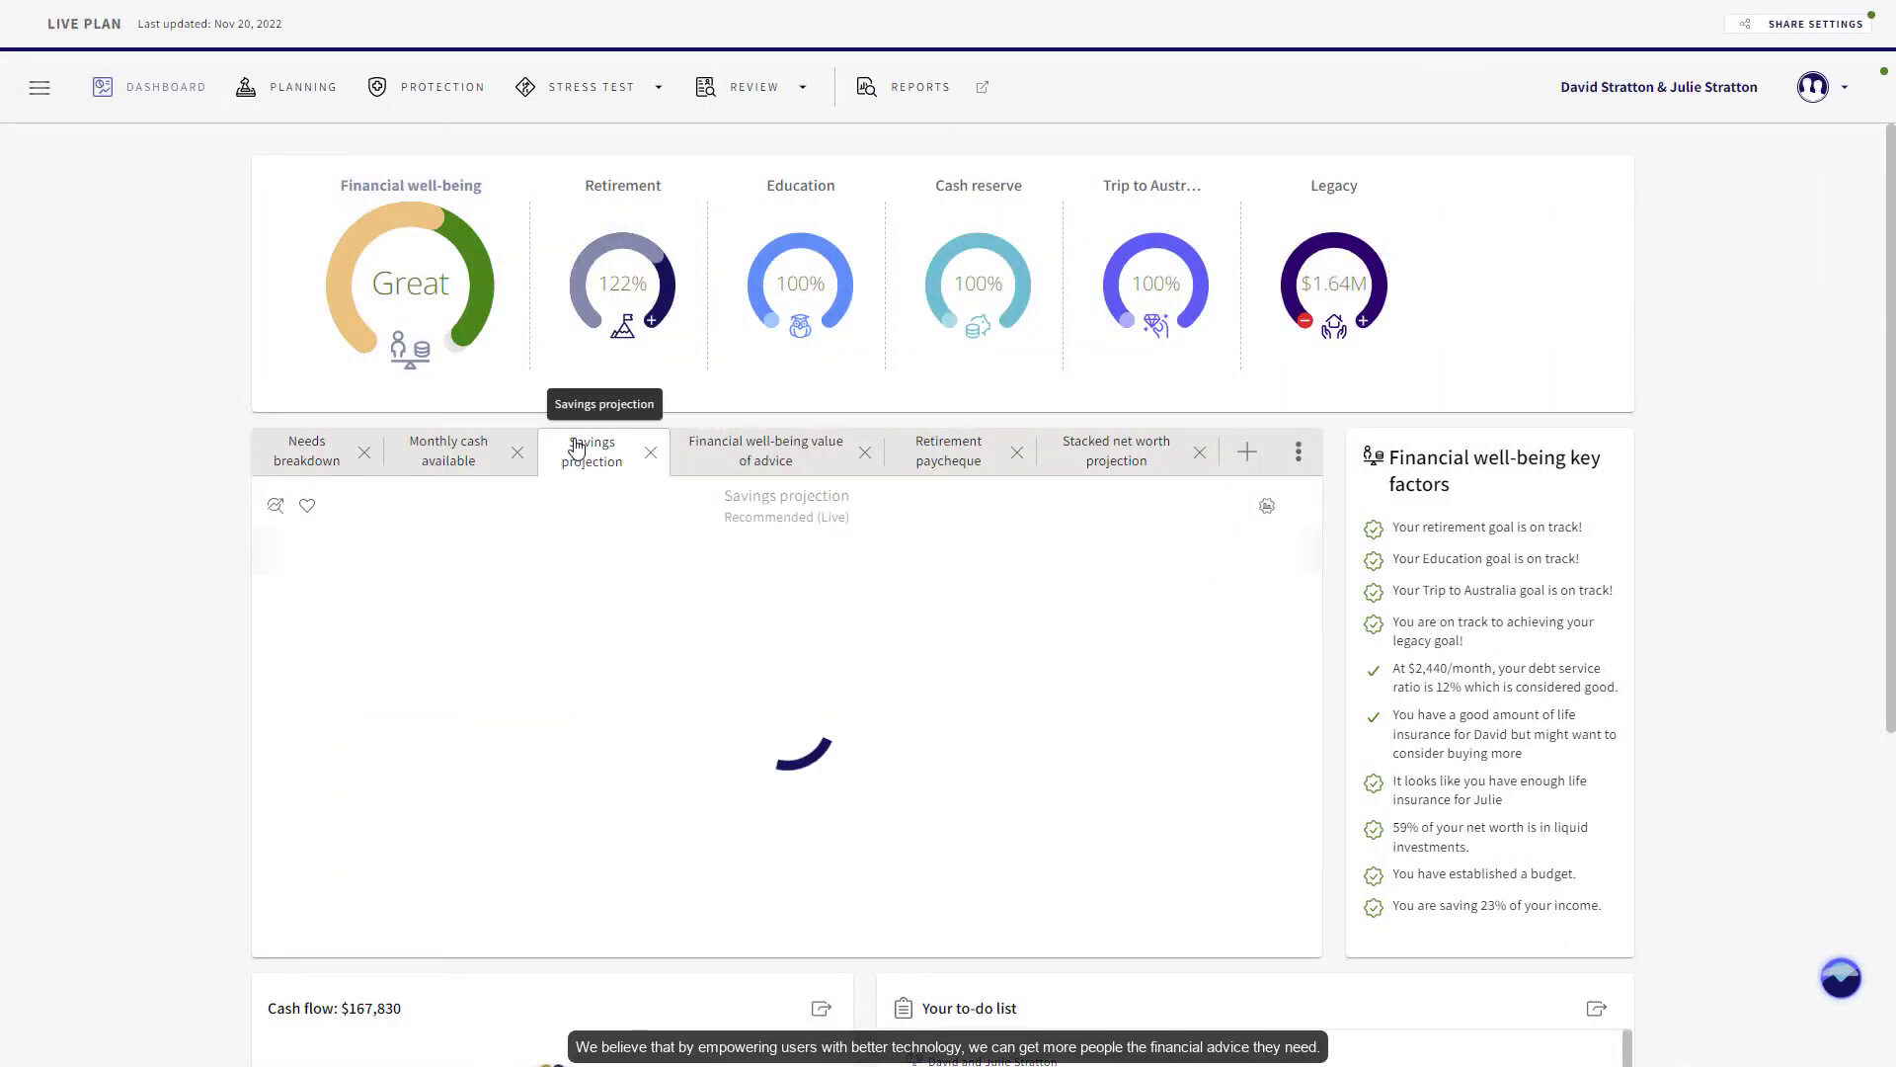
pyautogui.click(743, 460)
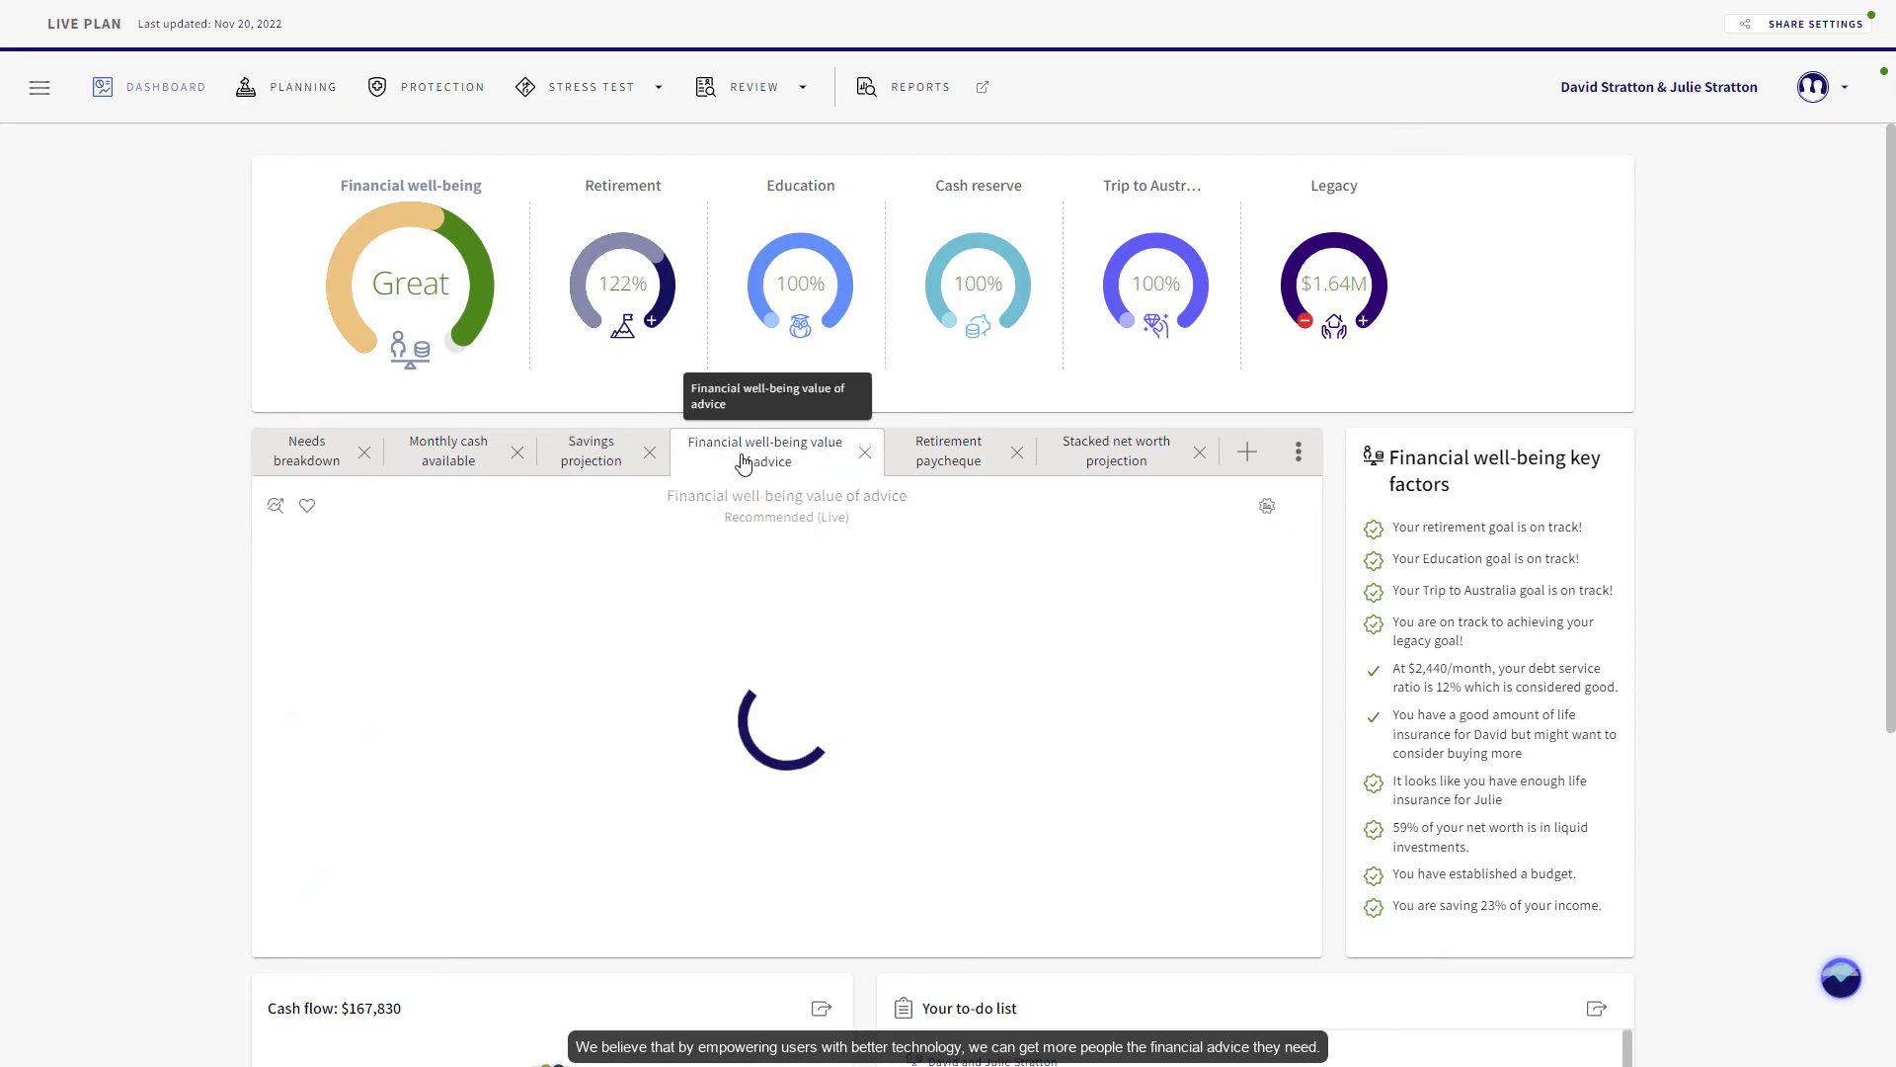
pyautogui.click(956, 459)
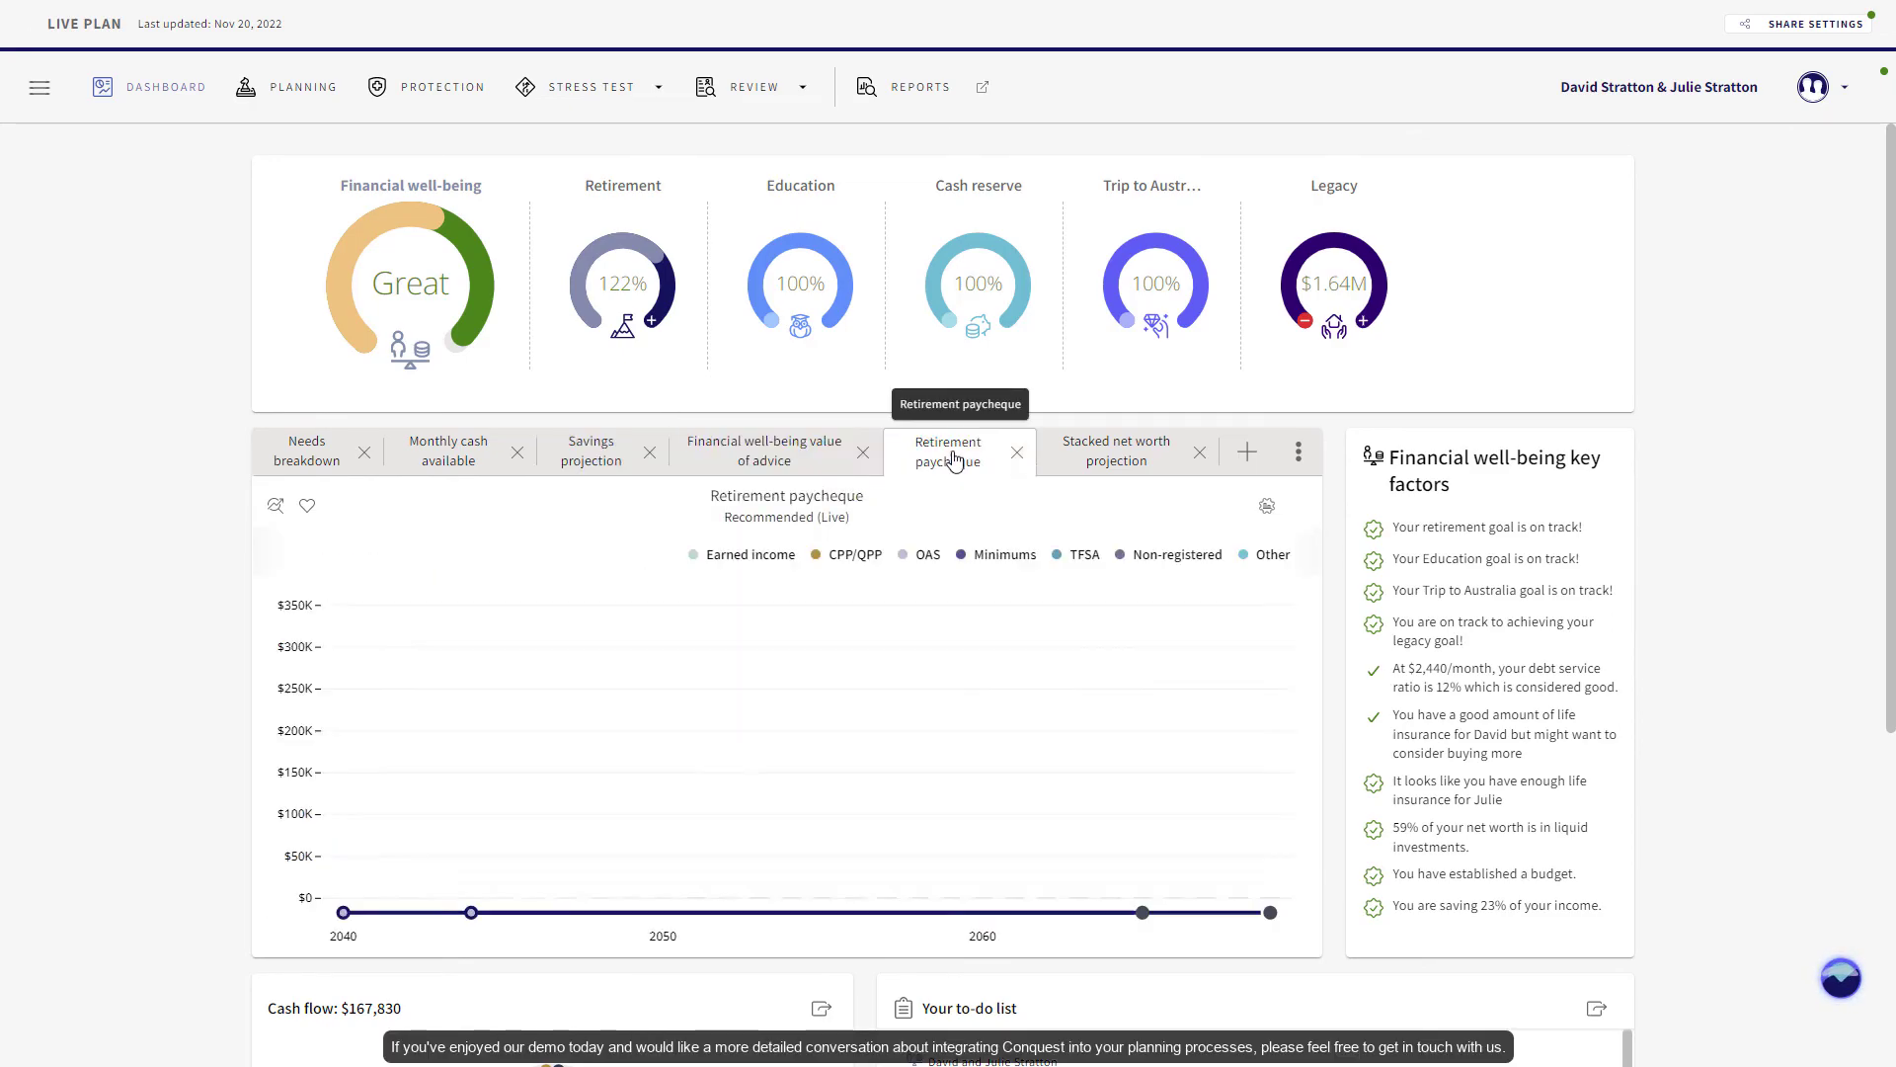
pyautogui.click(1090, 461)
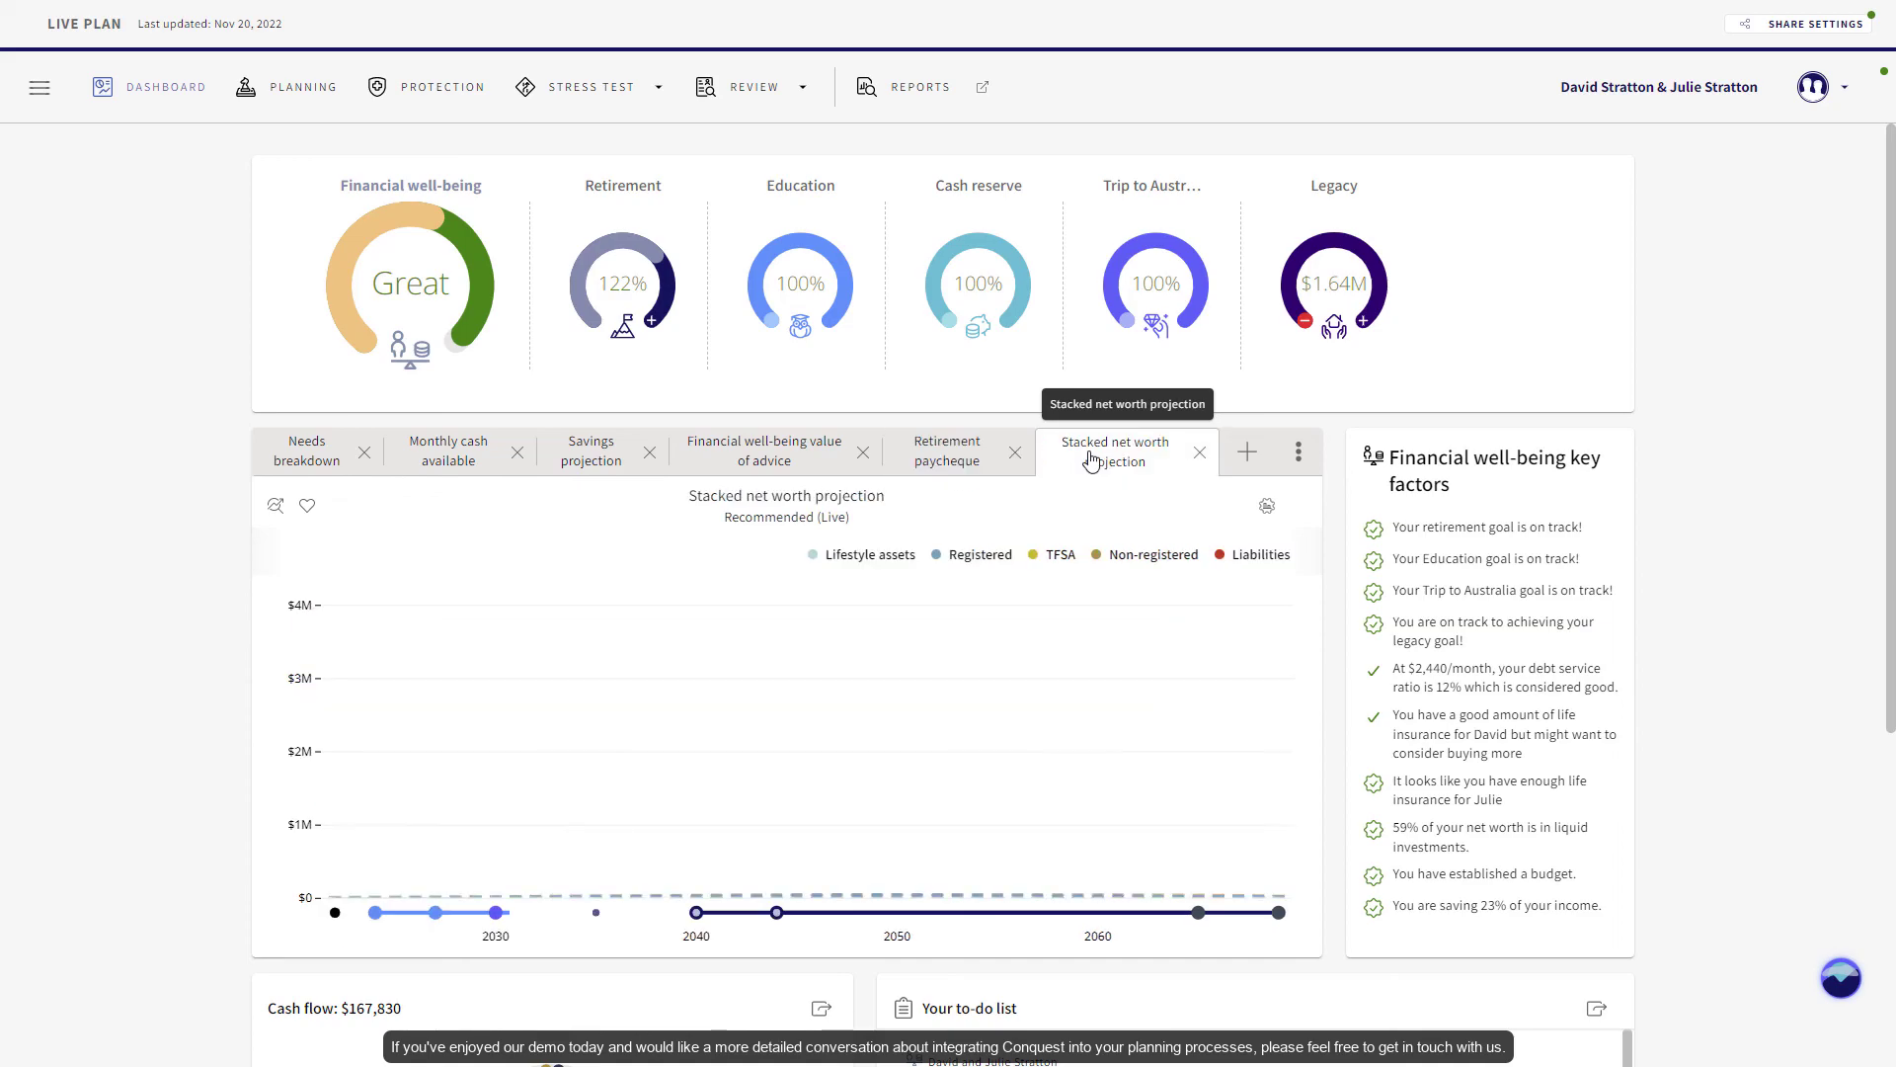